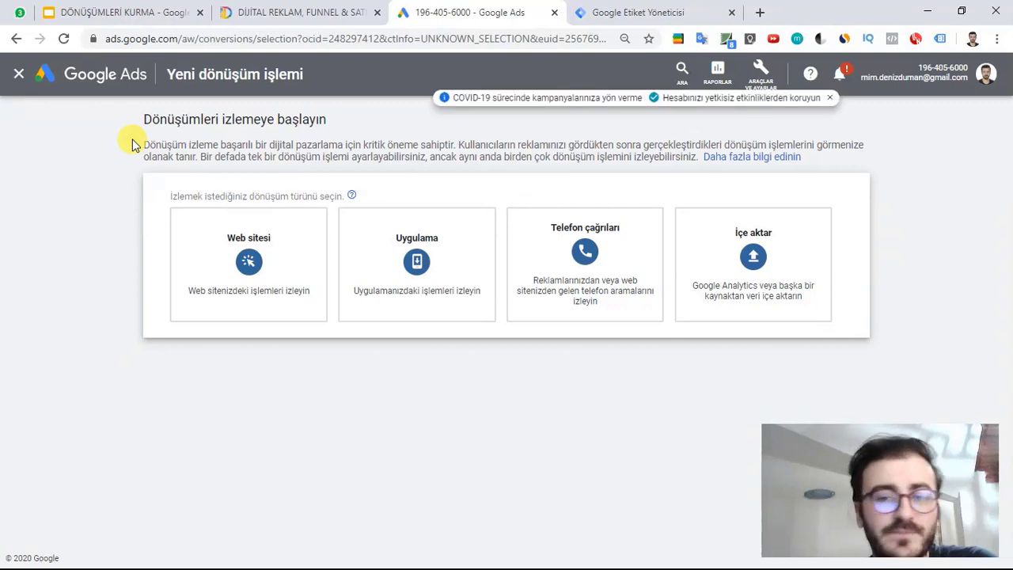
# Start a new website conversion action and set its category to "Fiyat teklifi isteği"
pyautogui.moveTo(249, 253)
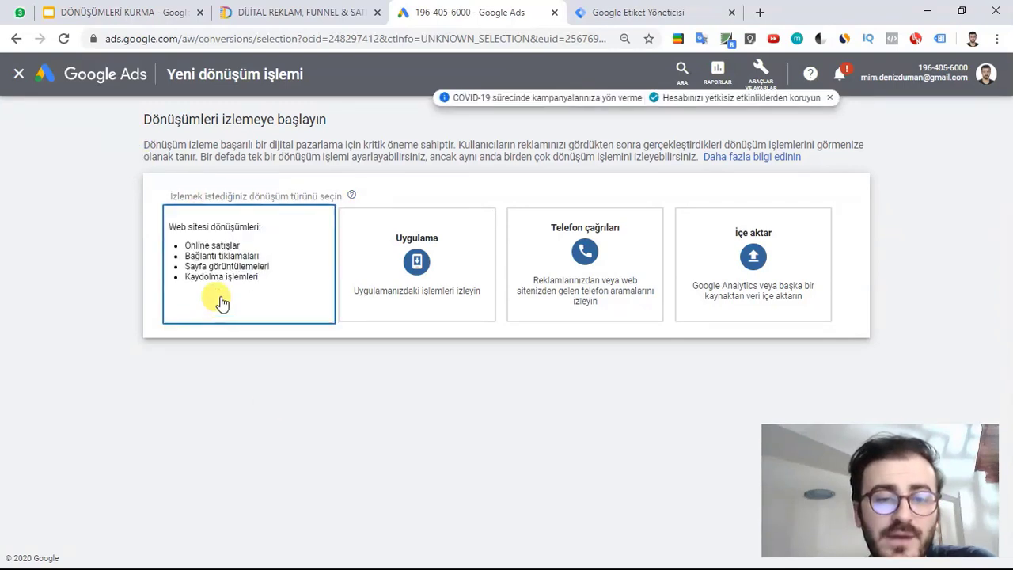
pyautogui.click(254, 247)
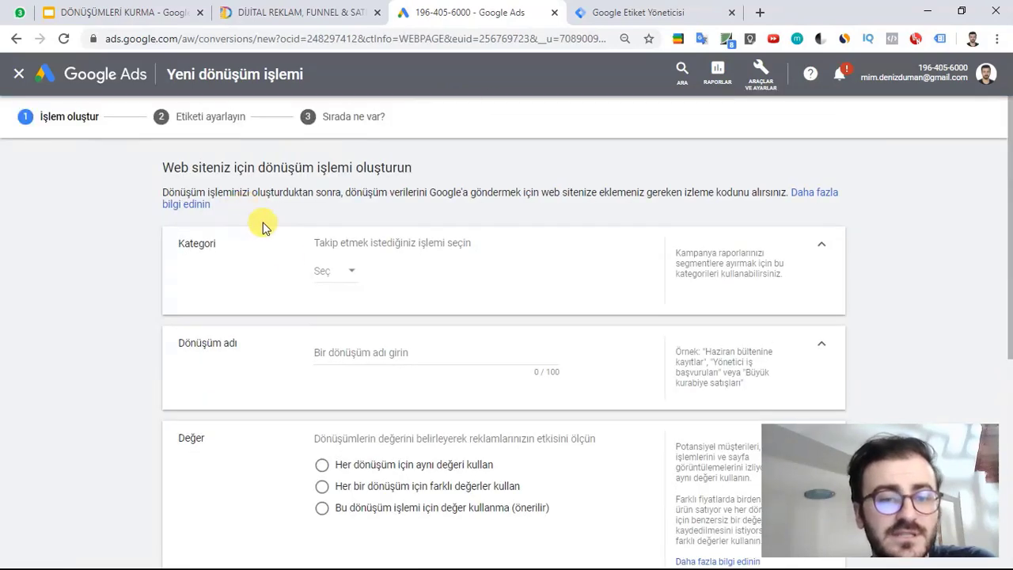
pyautogui.scroll(-5, 348, 292)
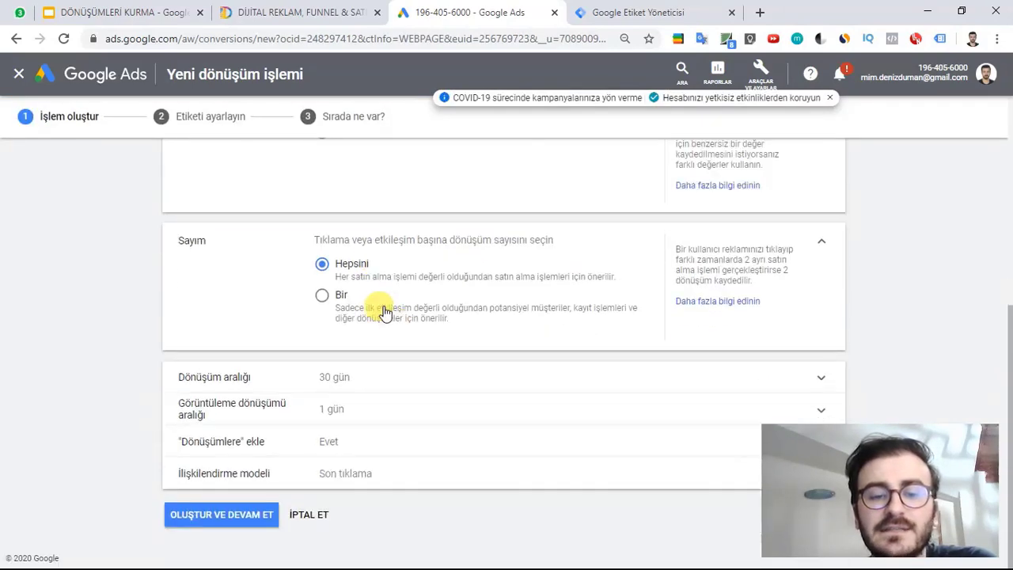
pyautogui.scroll(4, 443, 333)
pyautogui.scroll(2, 395, 360)
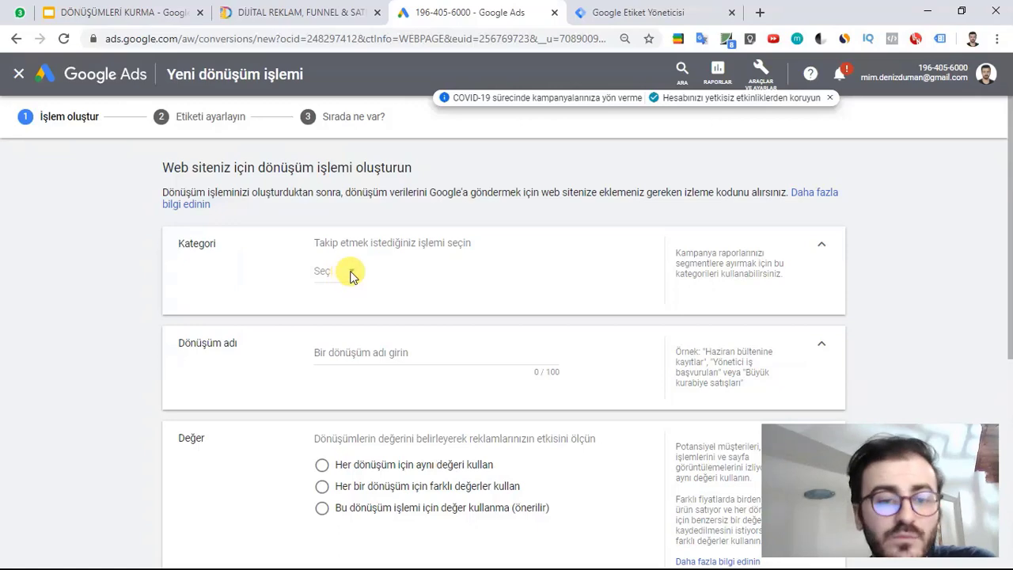
pyautogui.scroll(-5, 350, 281)
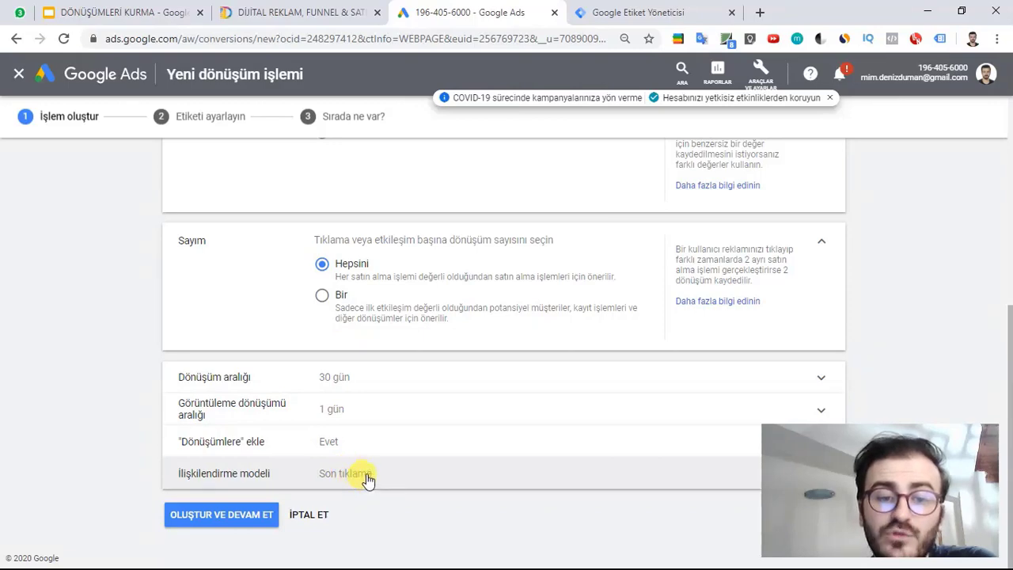
pyautogui.scroll(2, 332, 411)
pyautogui.scroll(3, 363, 340)
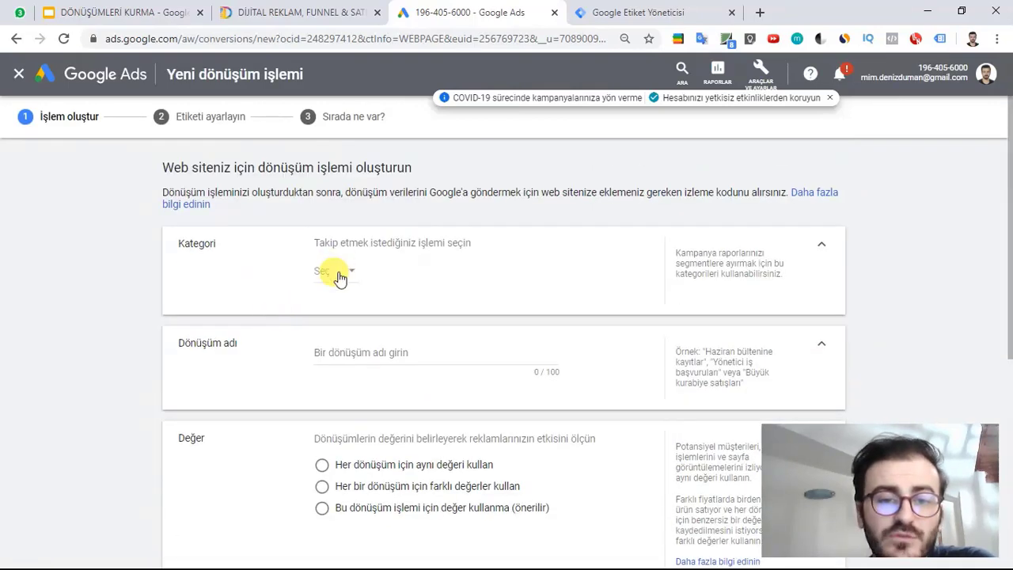
pyautogui.click(337, 271)
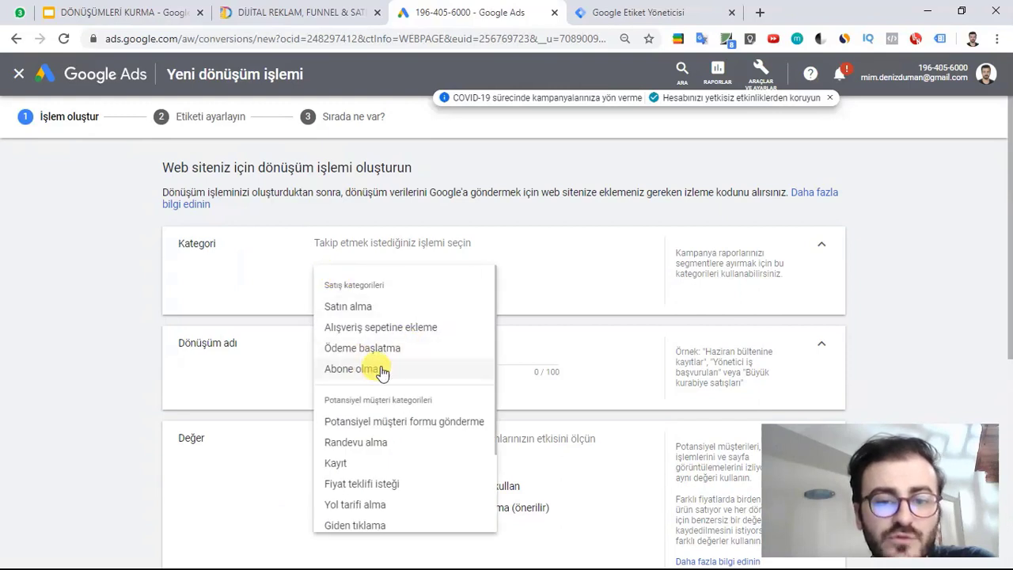
pyautogui.click(383, 483)
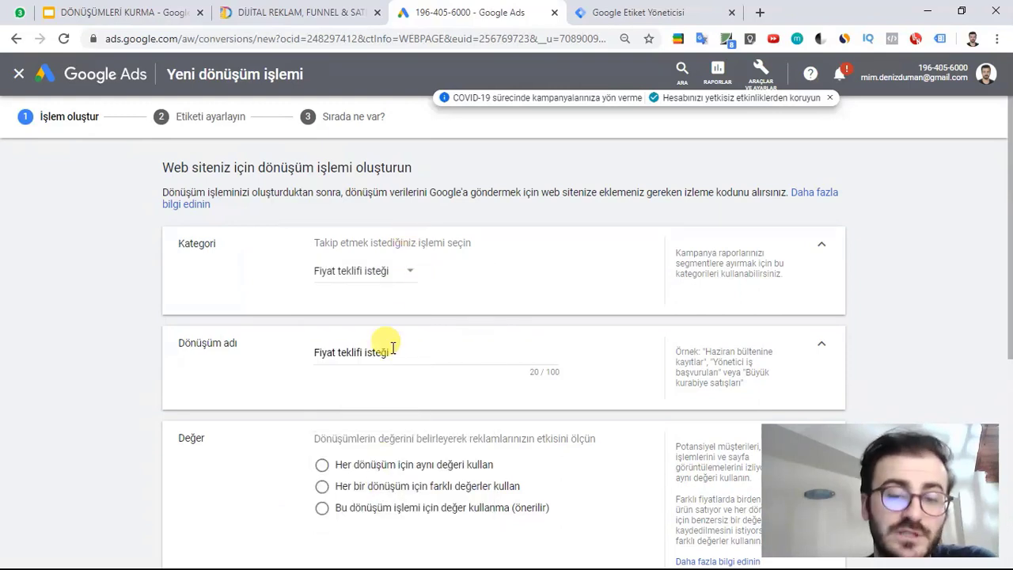
# Set the conversion action to use no value and to count only one conversion (Bir) per interaction
pyautogui.moveTo(396, 351); pyautogui.dragTo(312, 353)
pyautogui.scroll(-1, 342, 404)
pyautogui.scroll(-1, 342, 404)
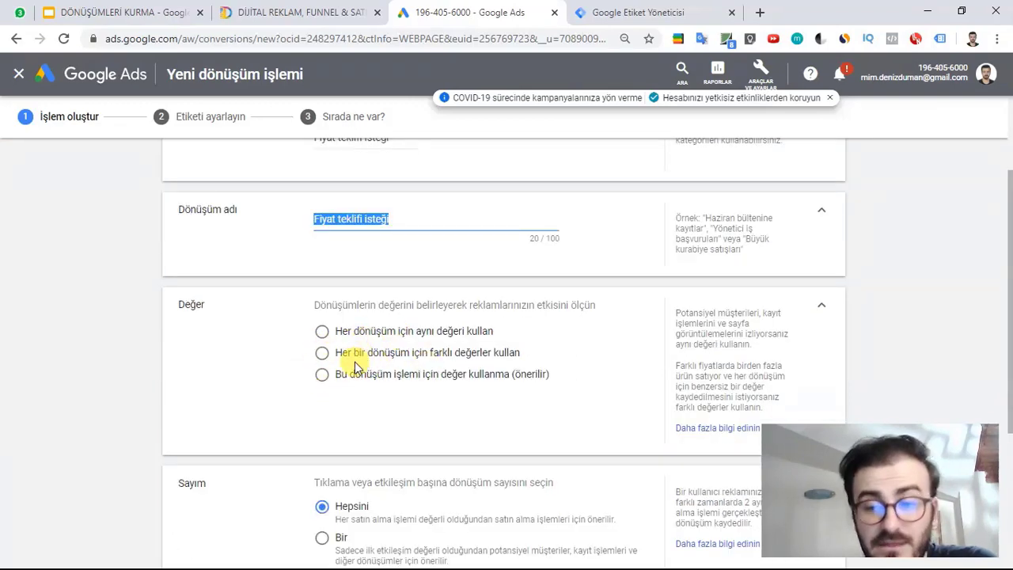
pyautogui.scroll(-1, 330, 380)
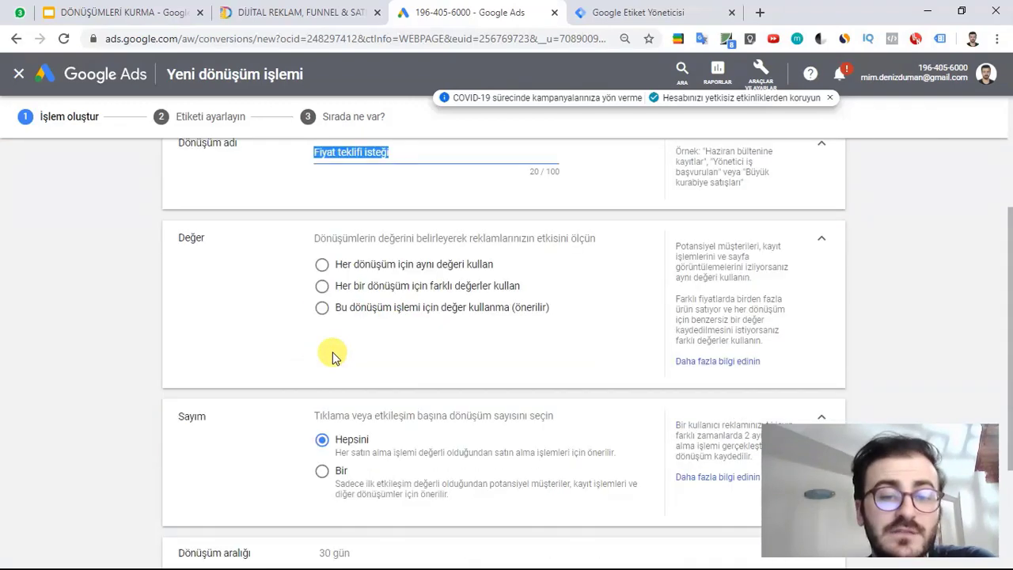
pyautogui.click(322, 307)
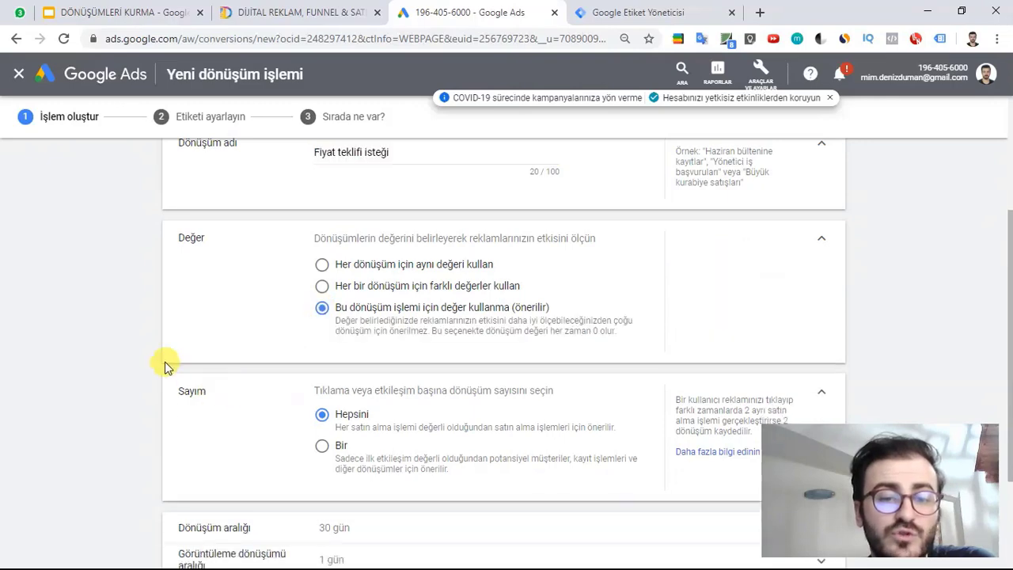
pyautogui.scroll(-2, 304, 307)
pyautogui.click(322, 314)
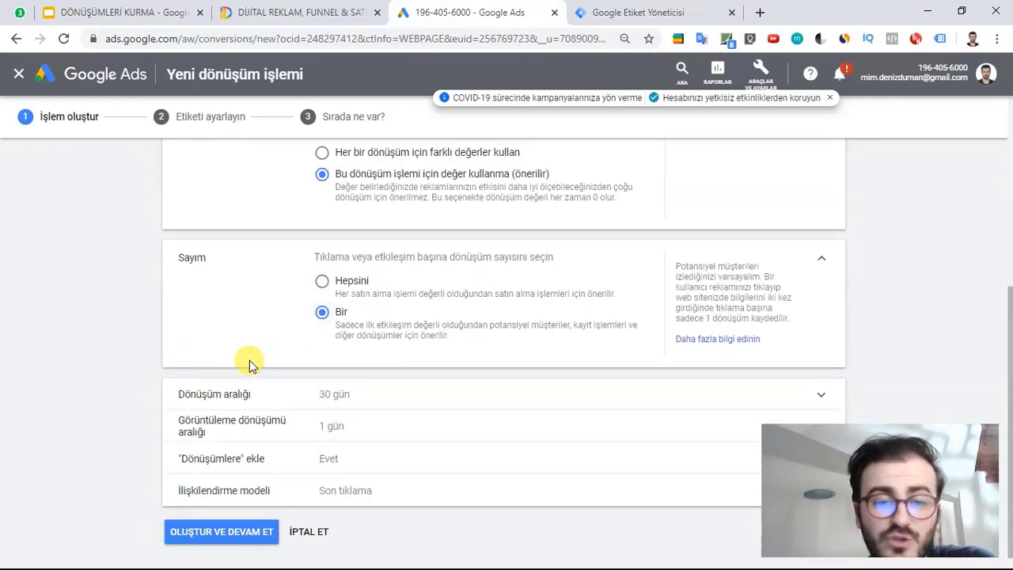
pyautogui.scroll(-1, 248, 362)
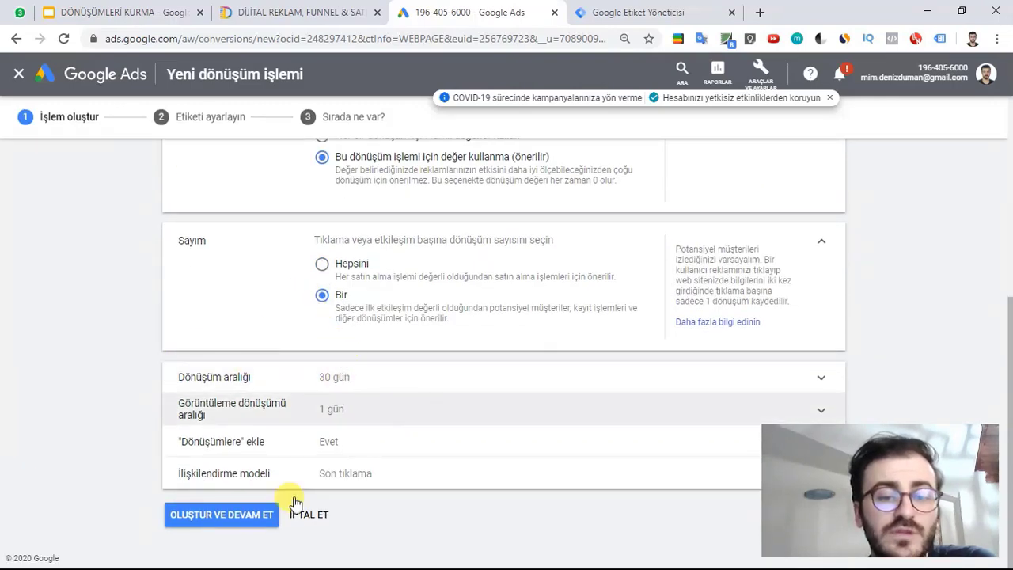
# Rename the conversion action "Fiyat teklifi isteği 1" and create it, continuing to the tag setup
pyautogui.click(245, 515)
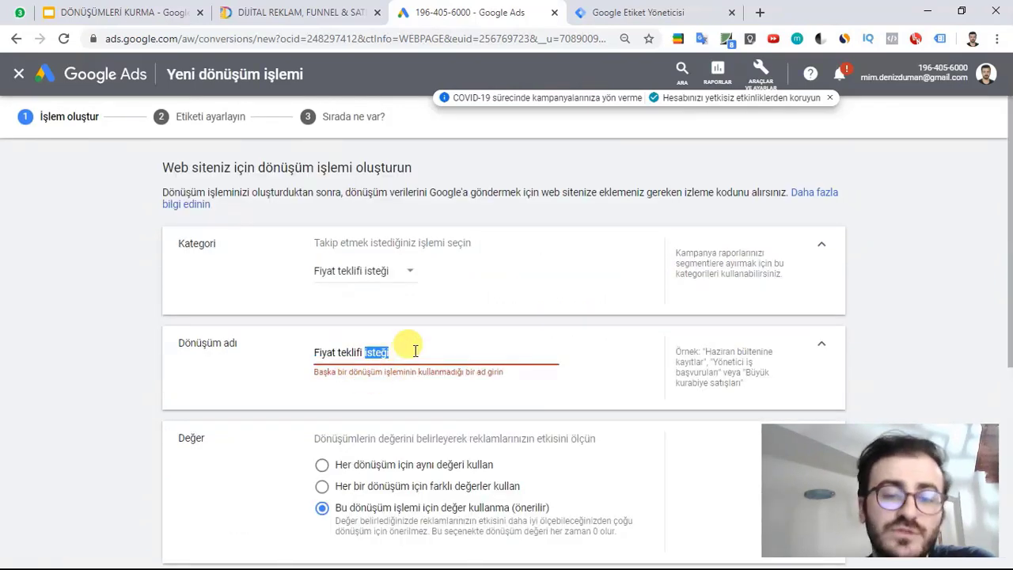
pyautogui.write('1')
pyautogui.scroll(-5, 395, 356)
pyautogui.click(217, 514)
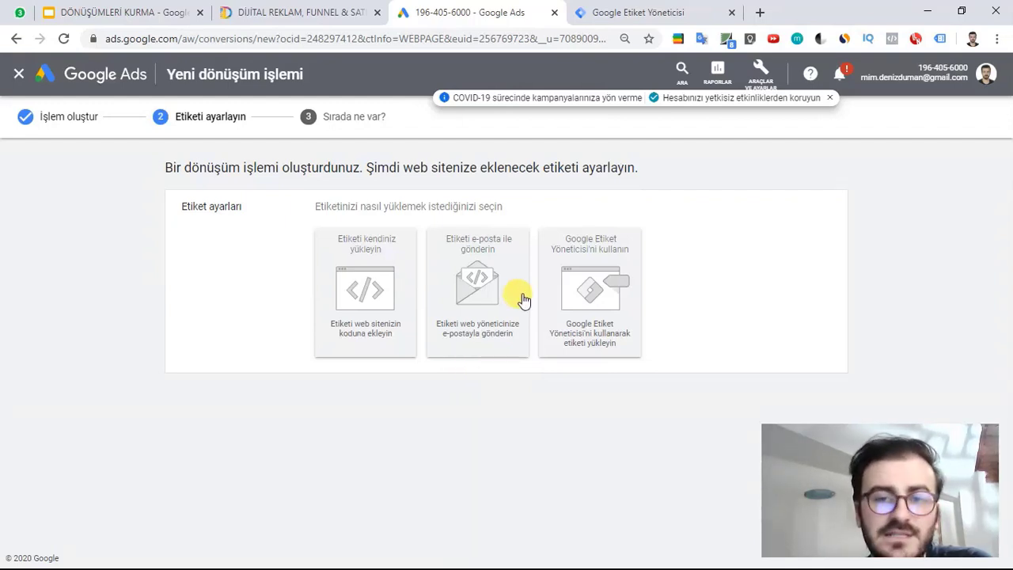
# Choose Google Etiket Yöneticisi as the tag installation method and examine the conversion ID and conversion label
pyautogui.click(581, 278)
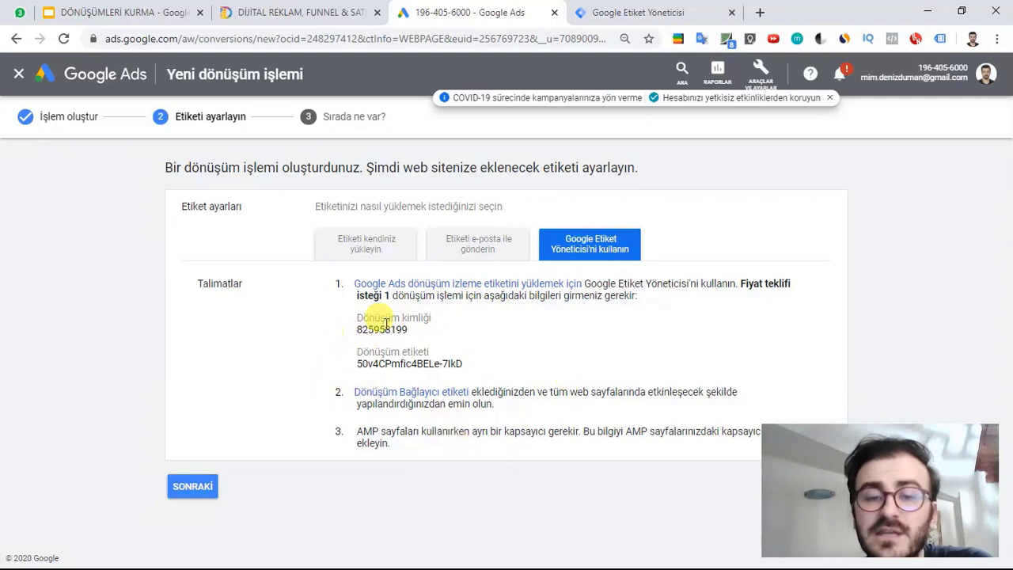
pyautogui.moveTo(419, 332); pyautogui.dragTo(356, 320)
pyautogui.moveTo(462, 357); pyautogui.dragTo(332, 353)
pyautogui.click(482, 349)
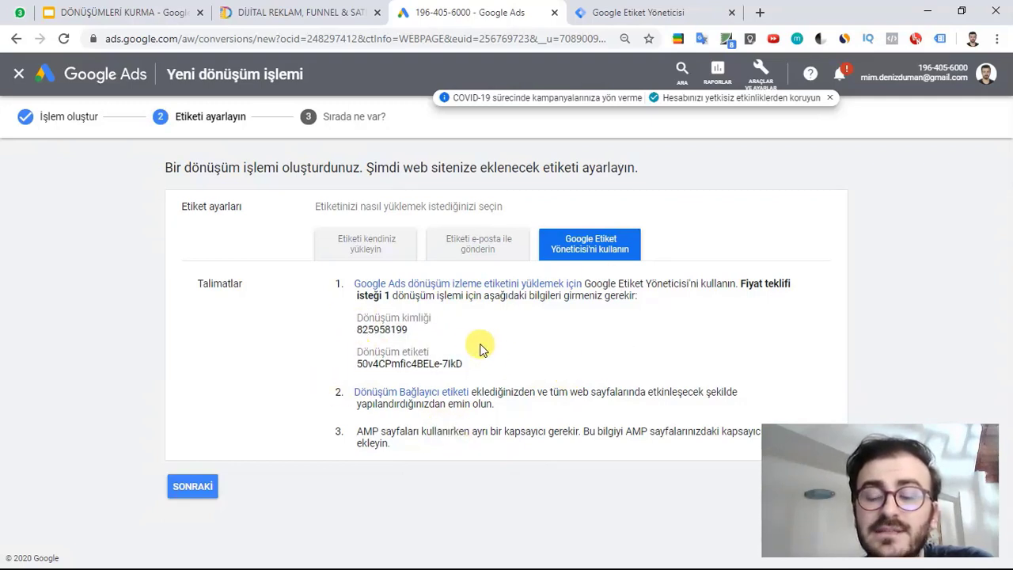
pyautogui.moveTo(413, 330); pyautogui.dragTo(357, 335)
pyautogui.click(467, 363)
pyautogui.moveTo(462, 364); pyautogui.dragTo(345, 357)
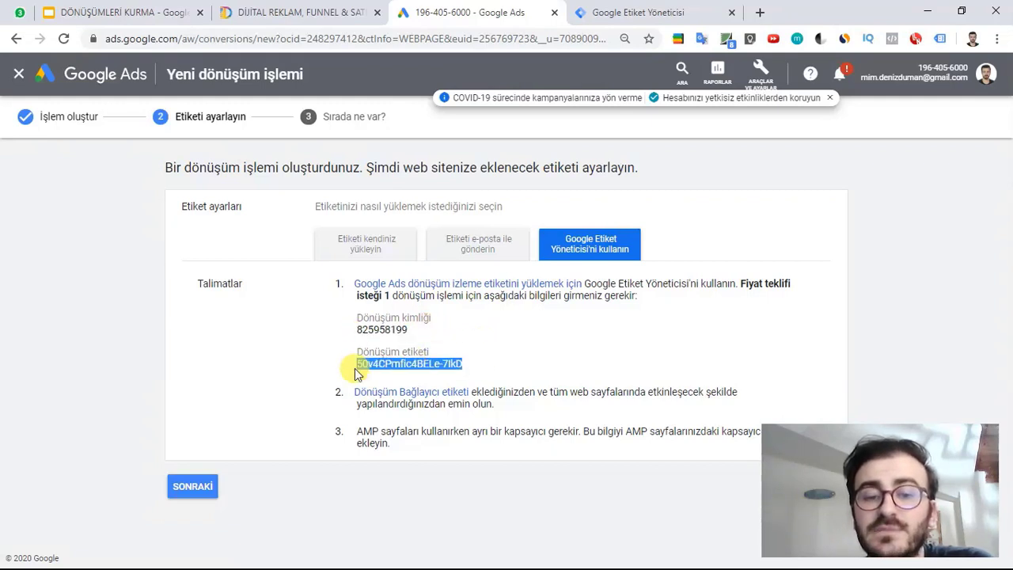
pyautogui.moveTo(408, 330); pyautogui.dragTo(372, 330)
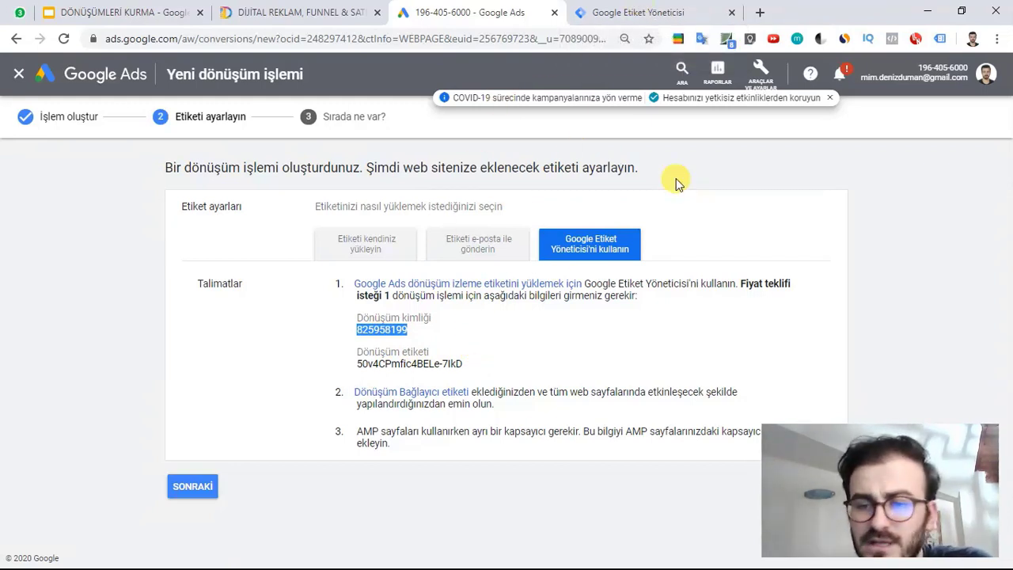
pyautogui.click(398, 324)
pyautogui.moveTo(464, 364); pyautogui.dragTo(376, 369)
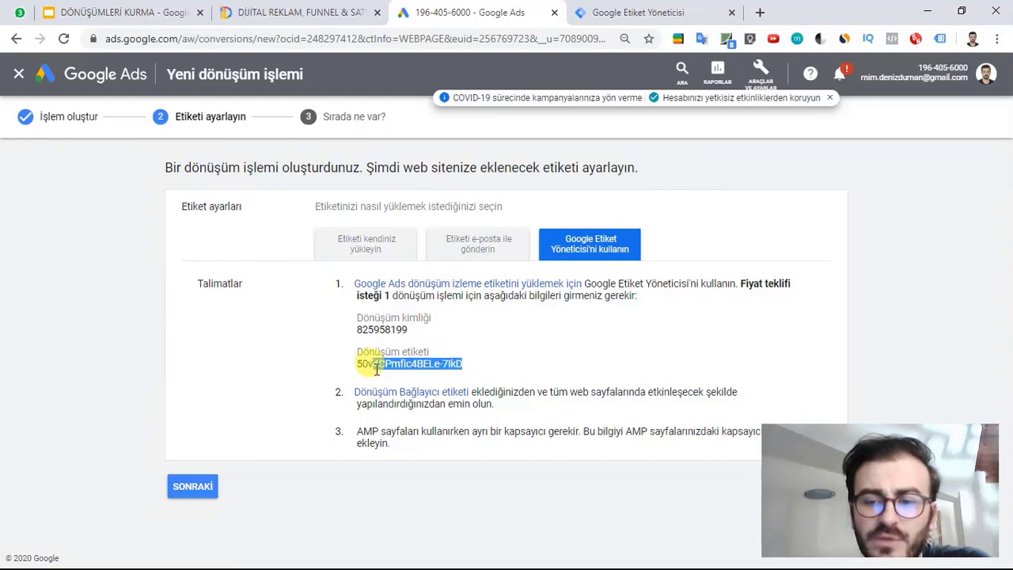
pyautogui.click(456, 333)
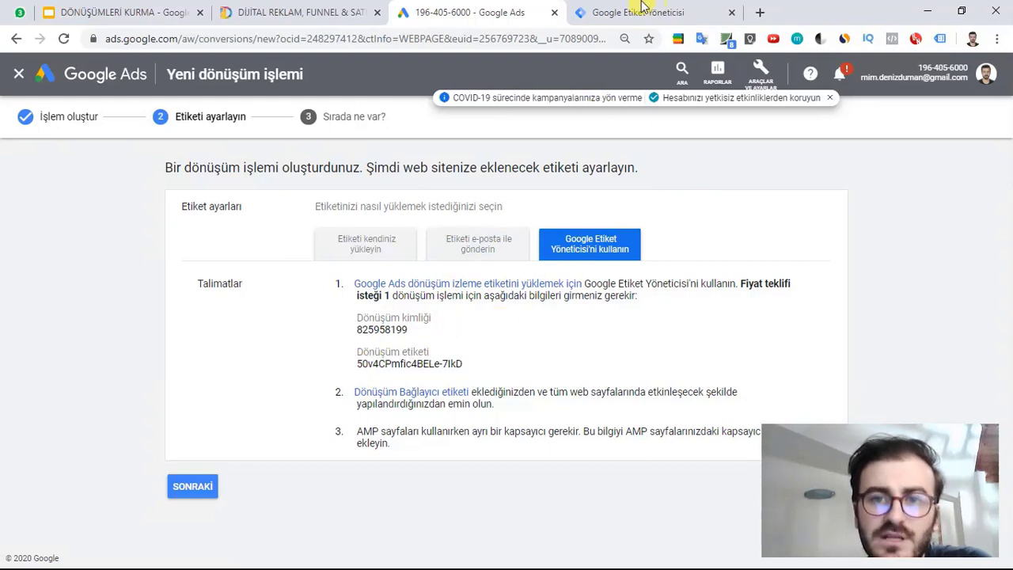
# Switch to Google Tag Manager and open the website's container from the account list
pyautogui.click(641, 10)
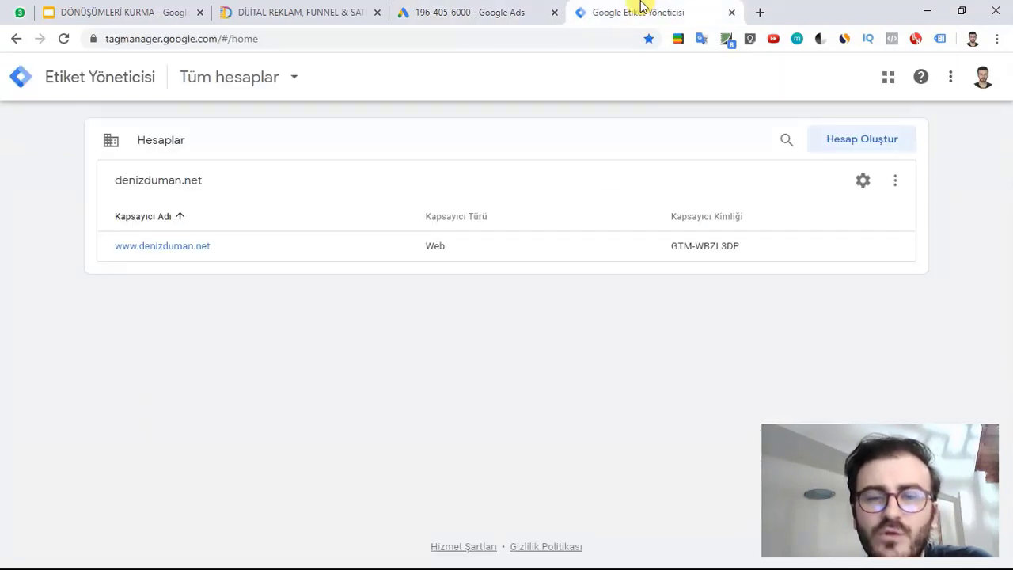
pyautogui.click(224, 85)
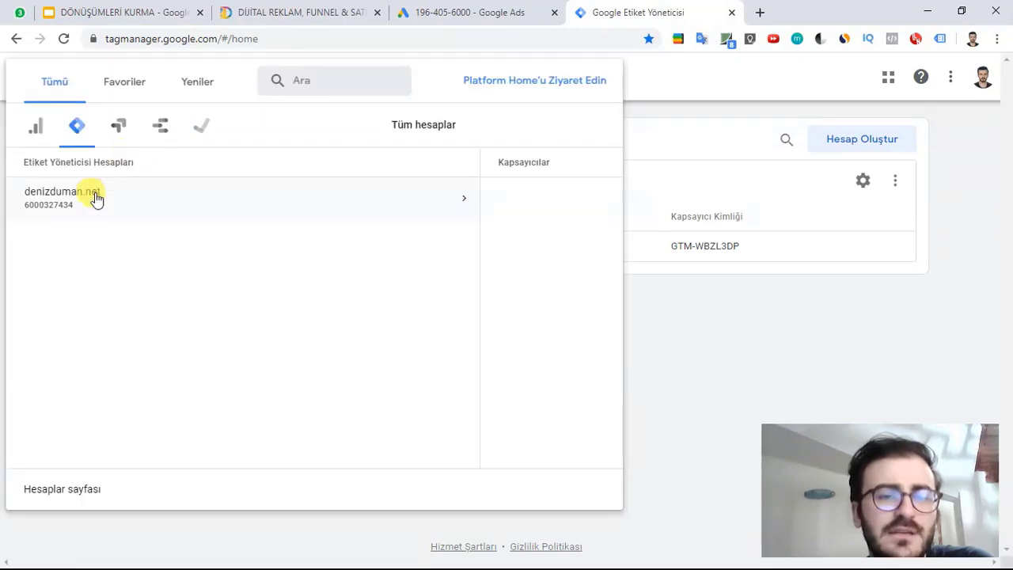
pyautogui.click(95, 197)
pyautogui.click(502, 192)
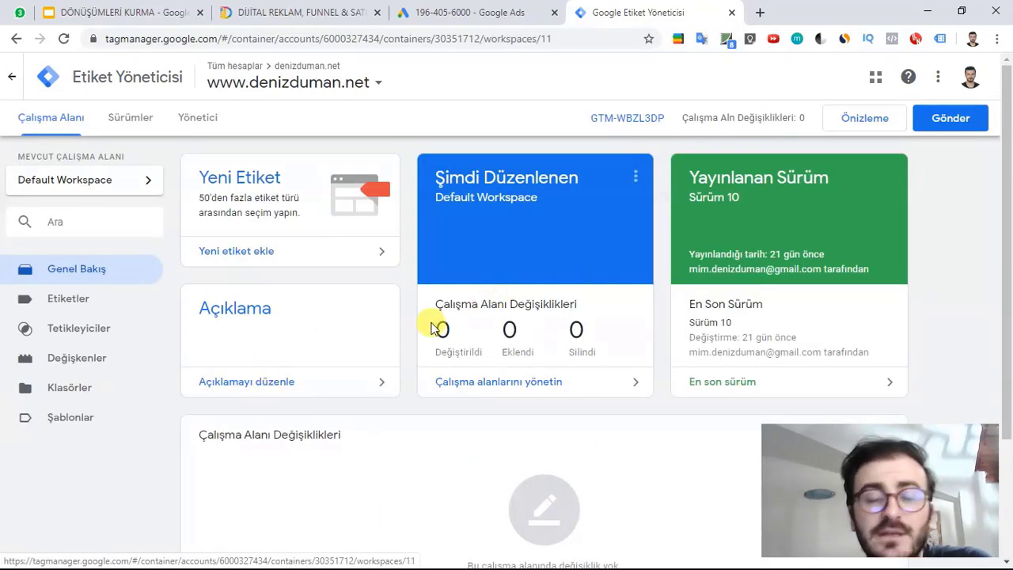
# Create a new tag named "Dönüşüm Bağlayıcısı .", consulting the Tag Manager setup list in the DÖNÜŞÜMLERİ KURMA slides
pyautogui.click(92, 303)
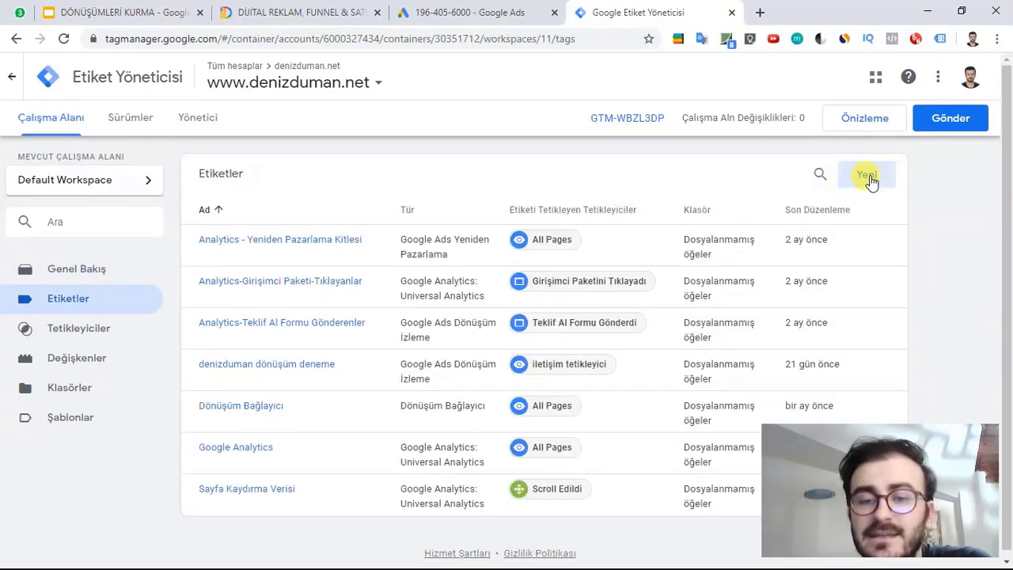
pyautogui.click(868, 176)
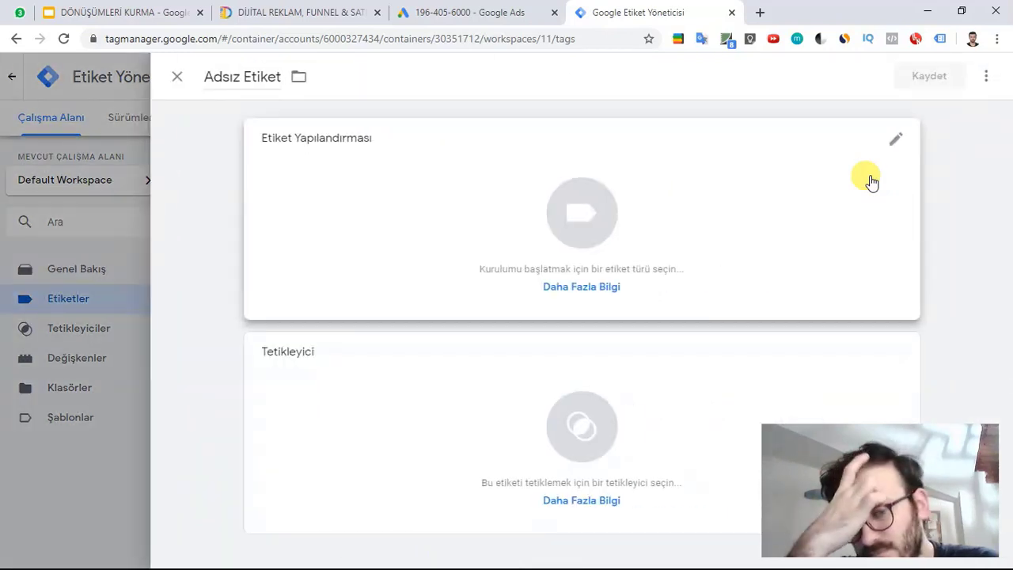
pyautogui.click(280, 77)
pyautogui.write('.')
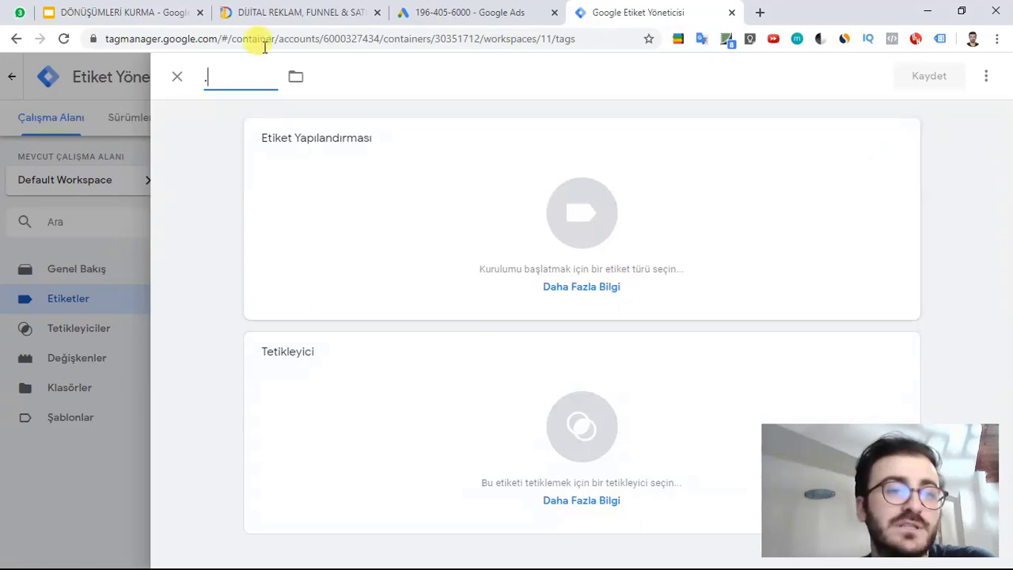
pyautogui.click(123, 11)
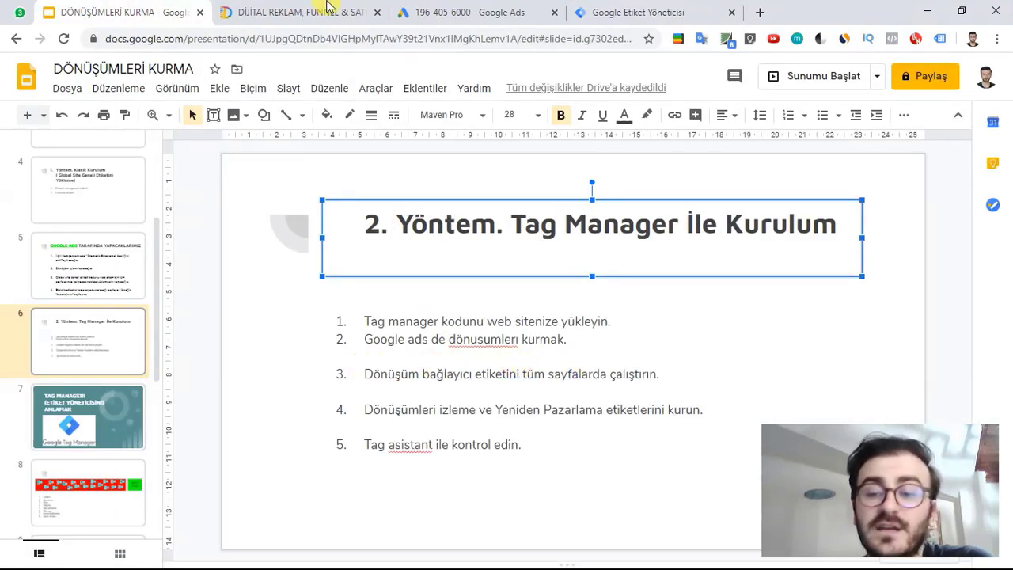
pyautogui.click(605, 12)
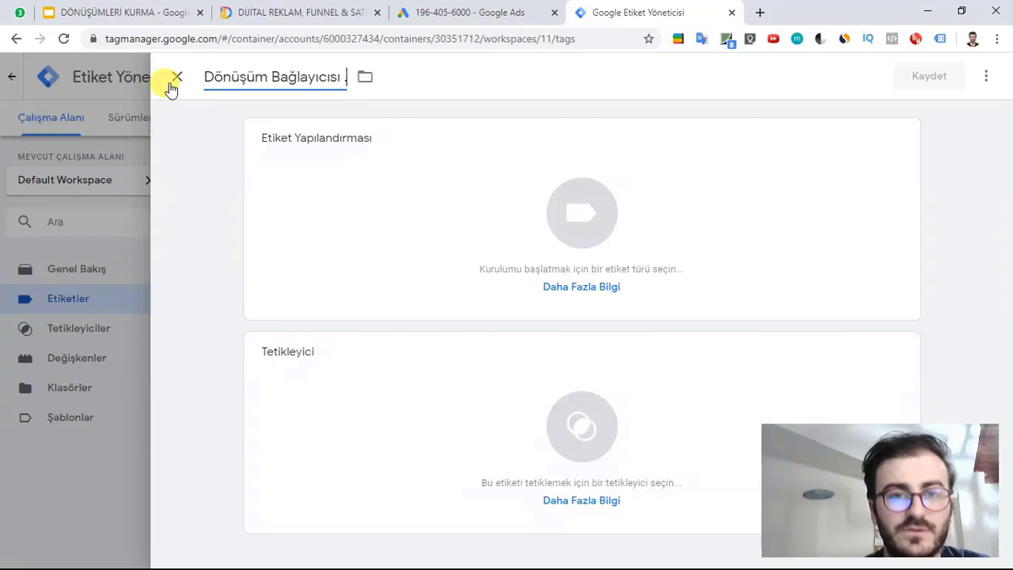
# Set the new tag's type to Dönüşüm Bağlayıcı (Google)
pyautogui.click(589, 206)
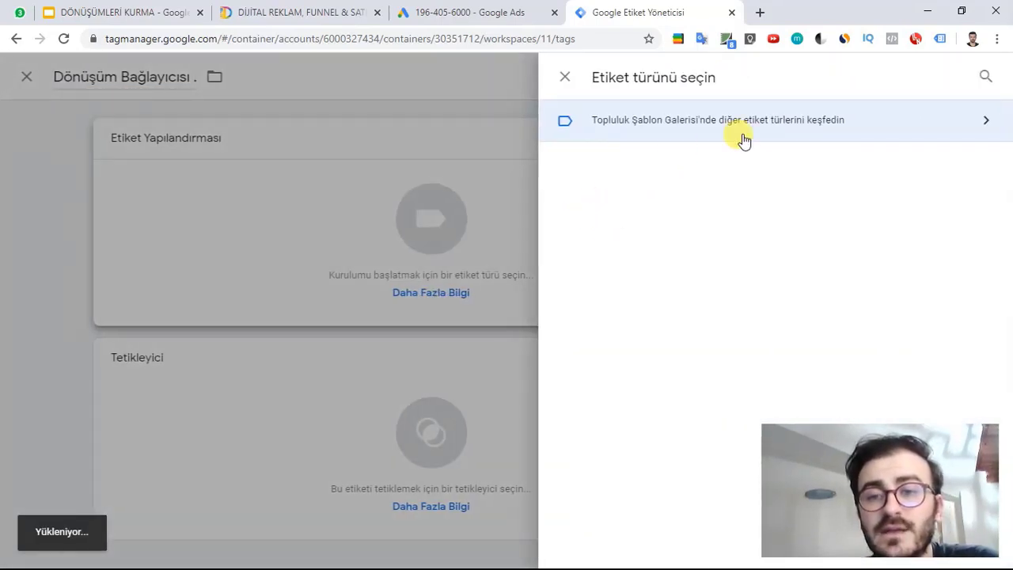
pyautogui.scroll(-3, 748, 211)
pyautogui.scroll(-5, 747, 214)
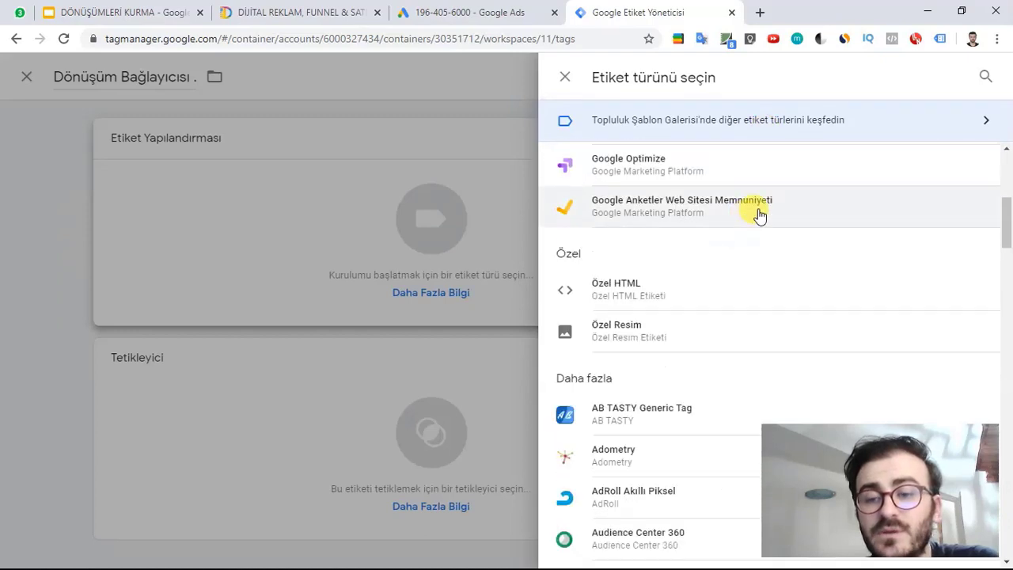
pyautogui.scroll(5, 756, 285)
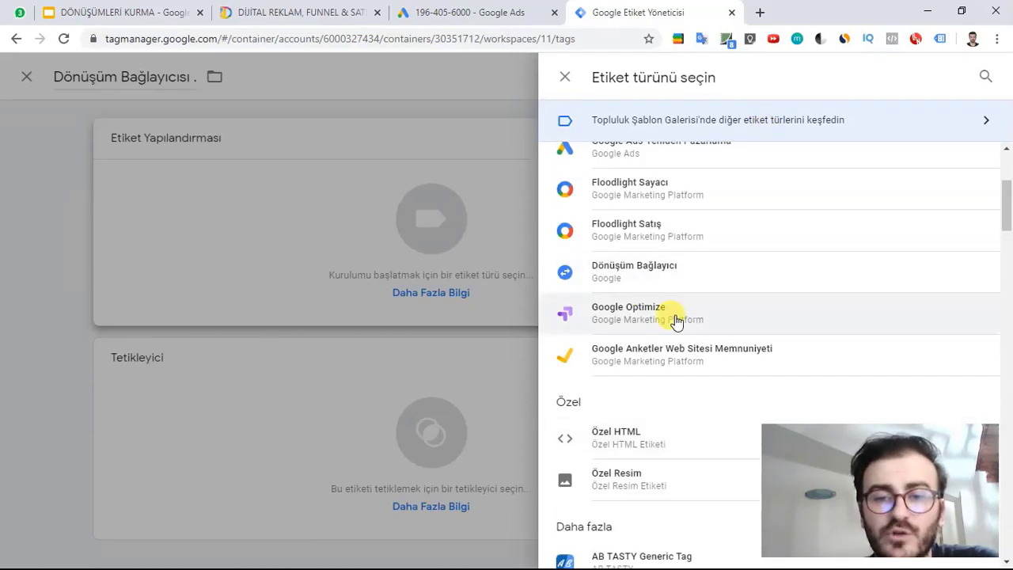
pyautogui.scroll(1, 685, 340)
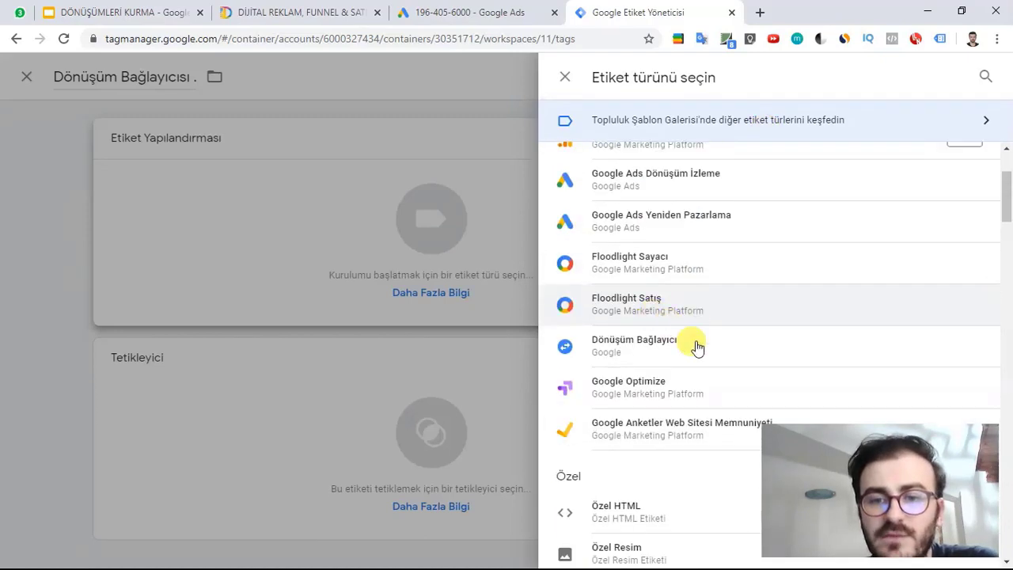
pyautogui.click(646, 348)
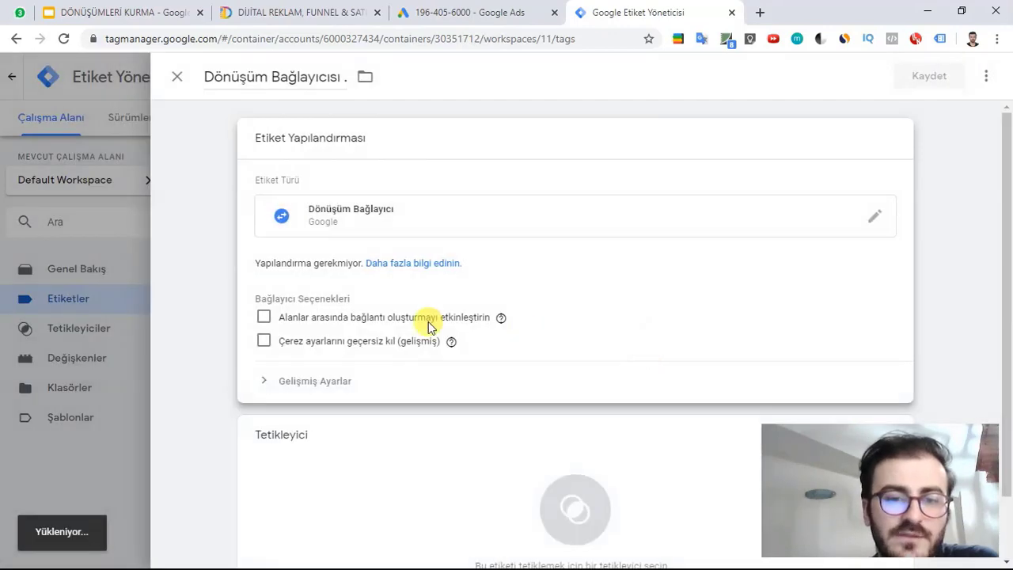
pyautogui.scroll(-1, 348, 371)
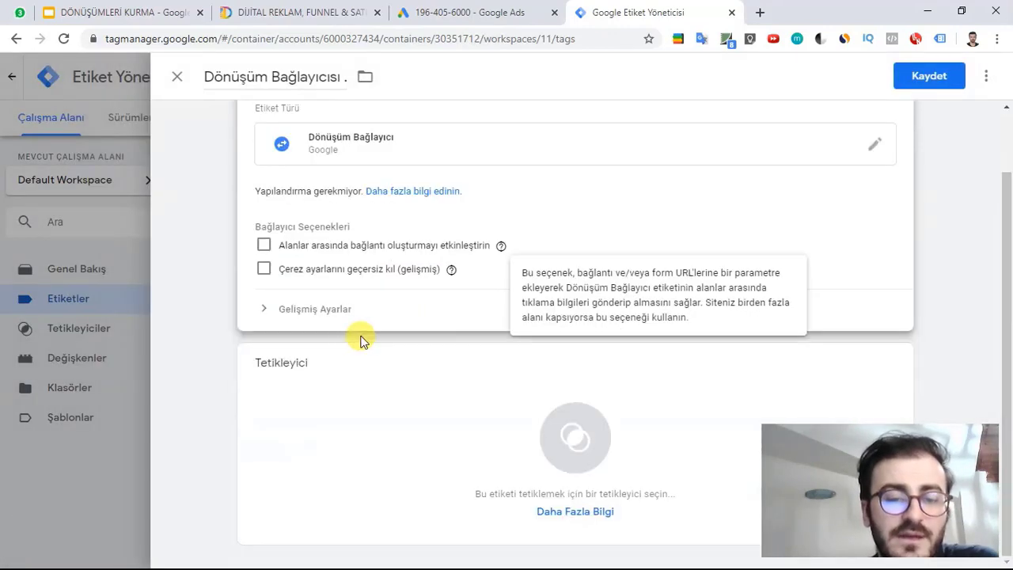
# Assign the All Pages trigger to the conversion linker tag, save the tag and check it in the tag list
pyautogui.click(601, 421)
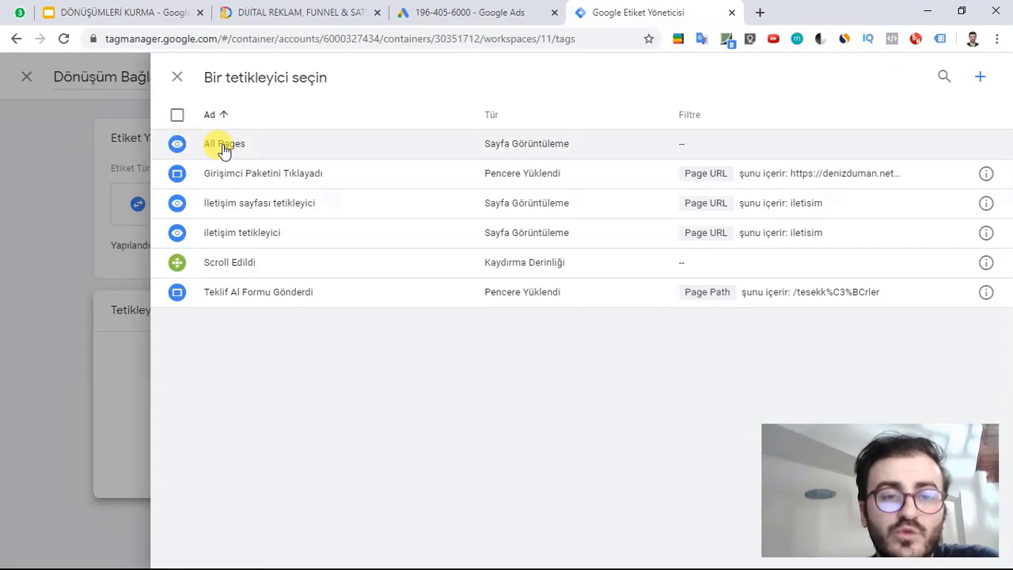
pyautogui.click(218, 145)
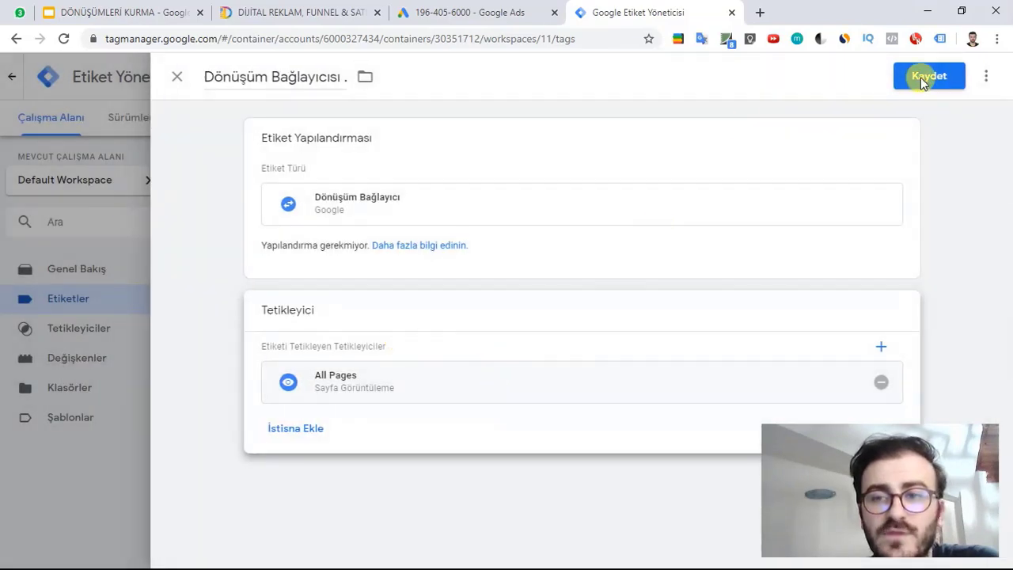
pyautogui.click(921, 79)
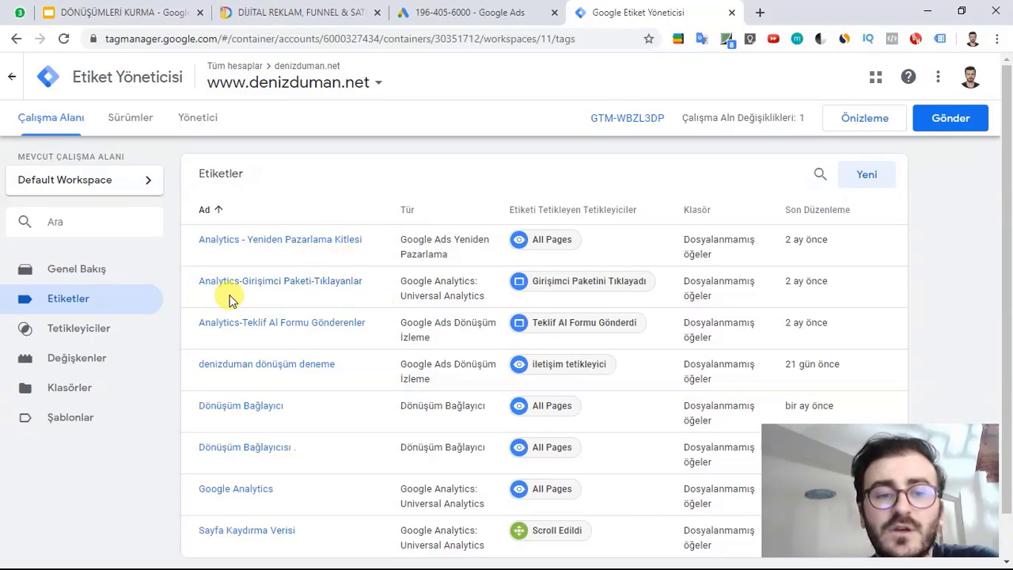
pyautogui.scroll(-1, 267, 319)
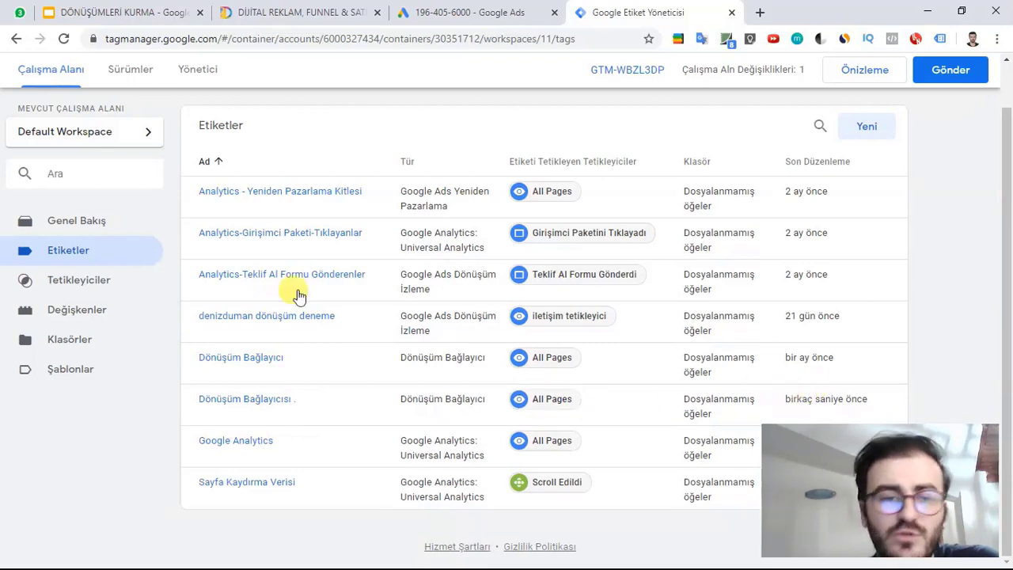
pyautogui.scroll(1, 299, 294)
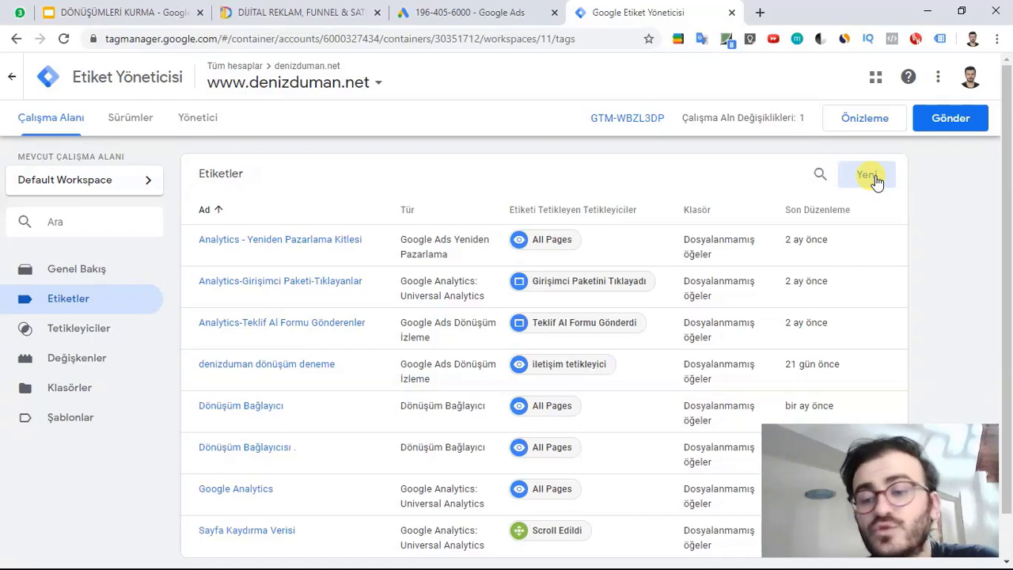
# Create a new tag named "google ads yeniden pazarlama" with the tag type Google Ads Yeniden Pazarlama
pyautogui.click(876, 181)
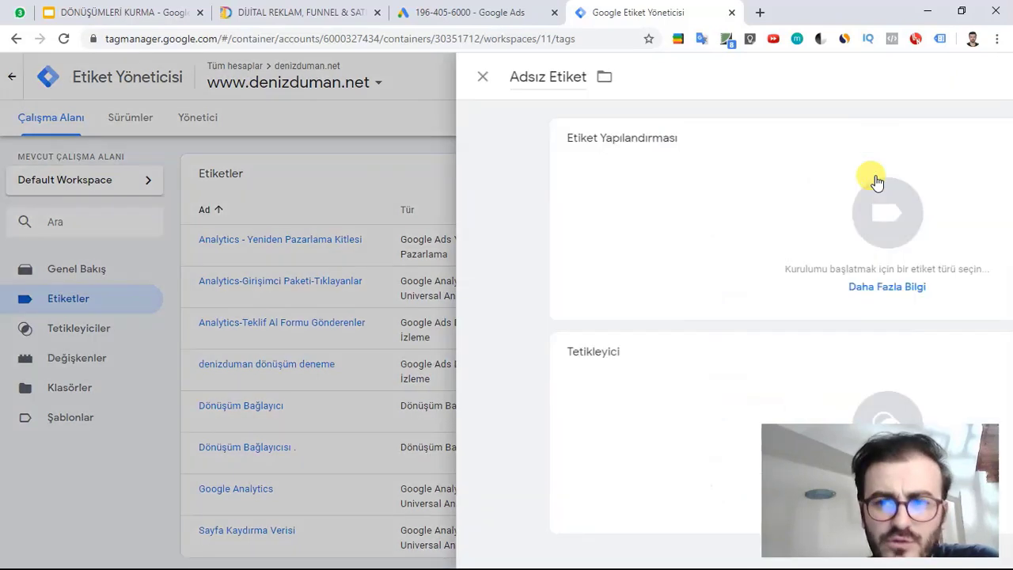
pyautogui.click(258, 77)
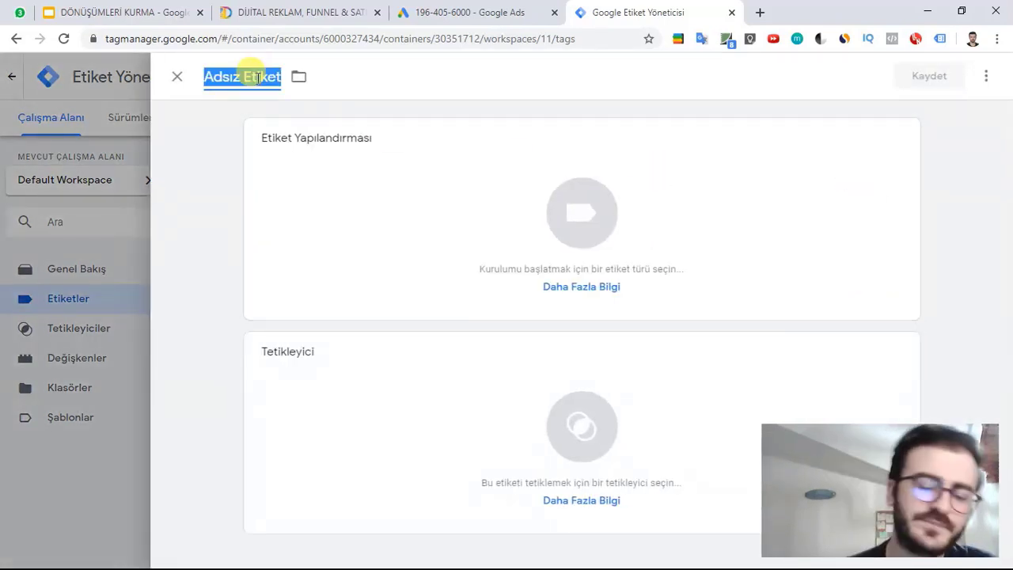
pyautogui.write('google ads yeniden pazarlama')
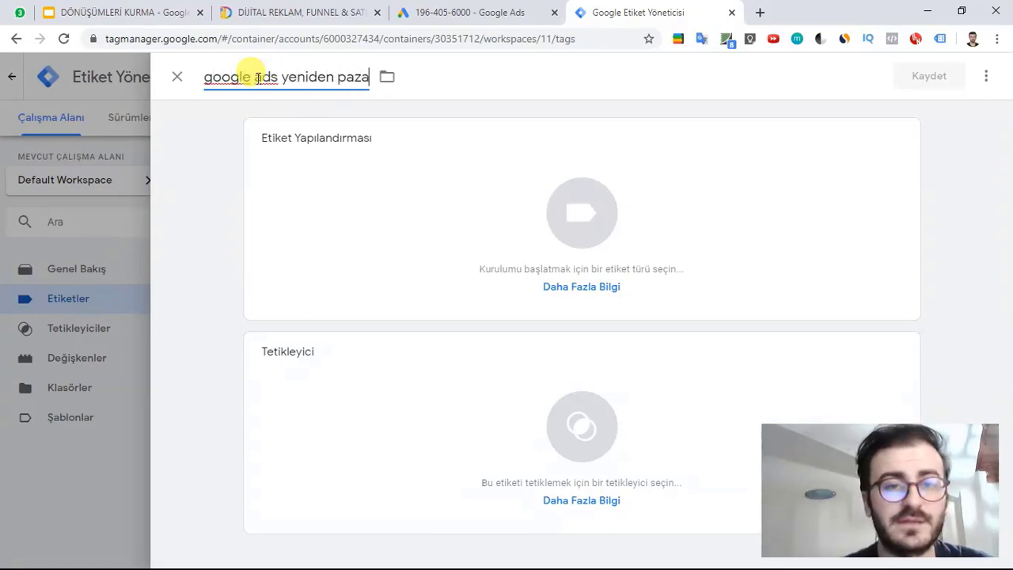
pyautogui.click(588, 181)
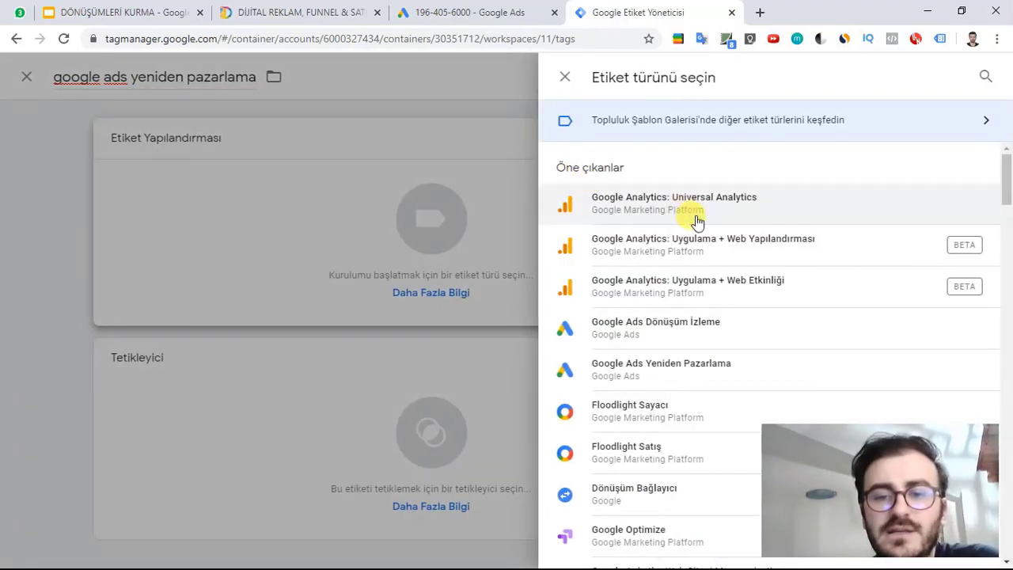
pyautogui.scroll(-1, 755, 238)
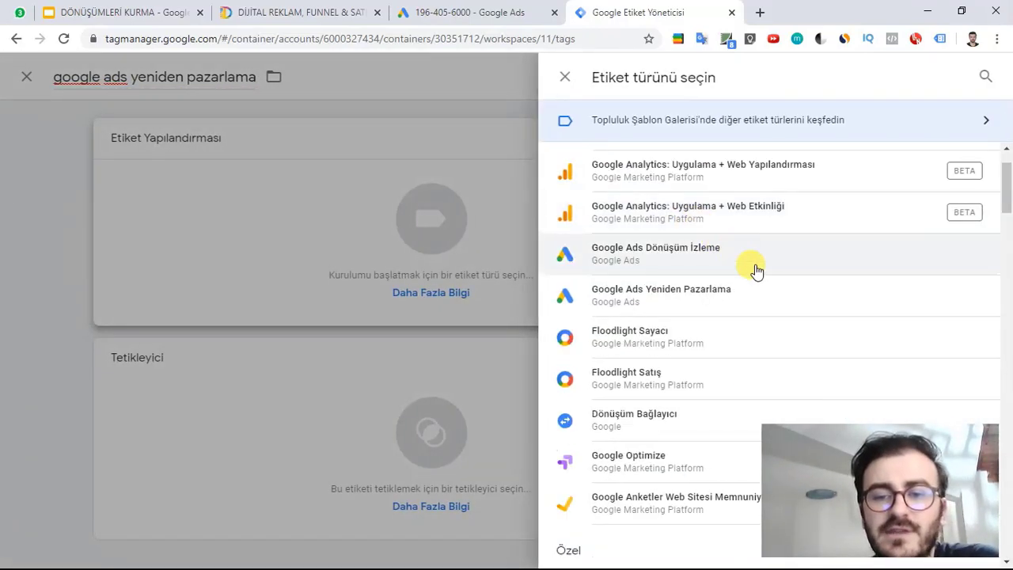
pyautogui.click(690, 295)
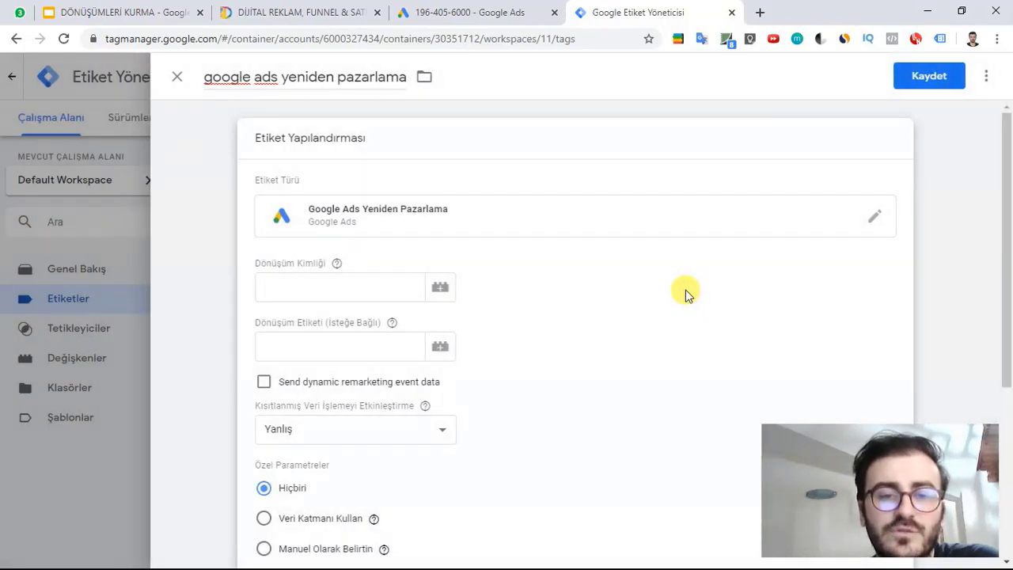
# Copy the conversion ID from the Google Ads tag instructions into the remarketing tag's Dönüşüm Kimliği field in Tag Manager
pyautogui.click(346, 343)
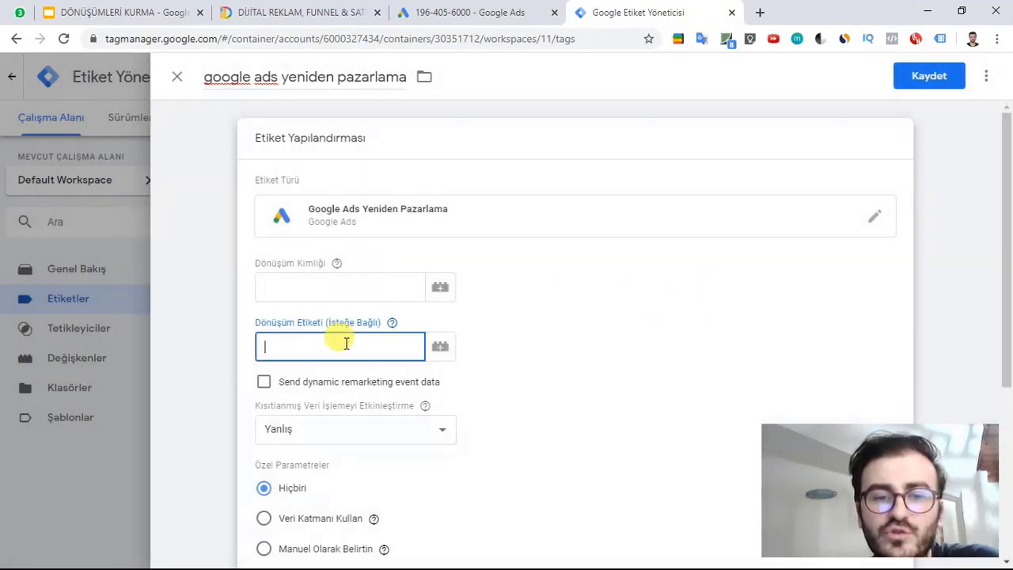
pyautogui.click(347, 290)
pyautogui.click(346, 340)
pyautogui.click(489, 11)
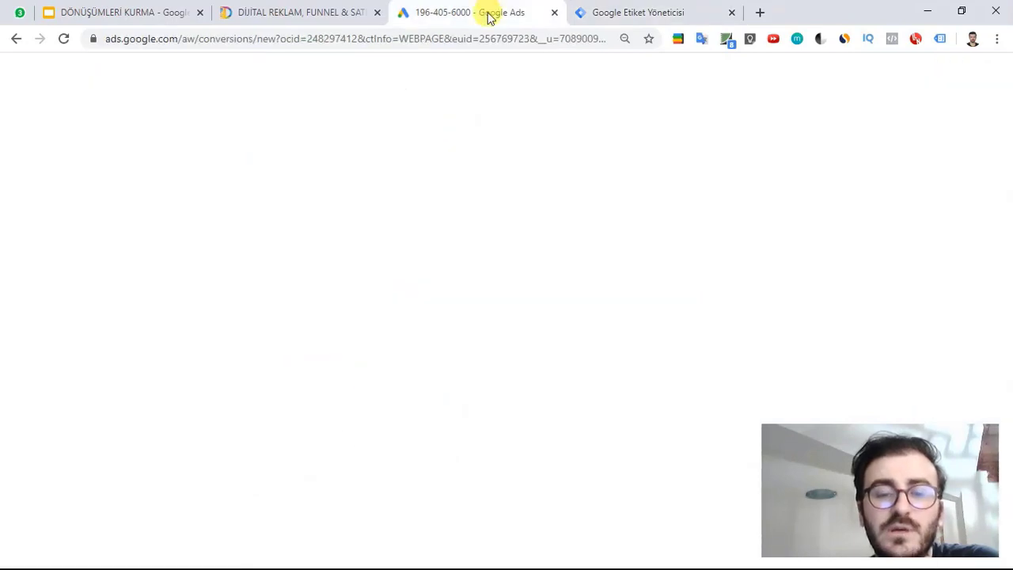
pyautogui.doubleClick(331, 333)
pyautogui.hotkey('ctrl', 'c')
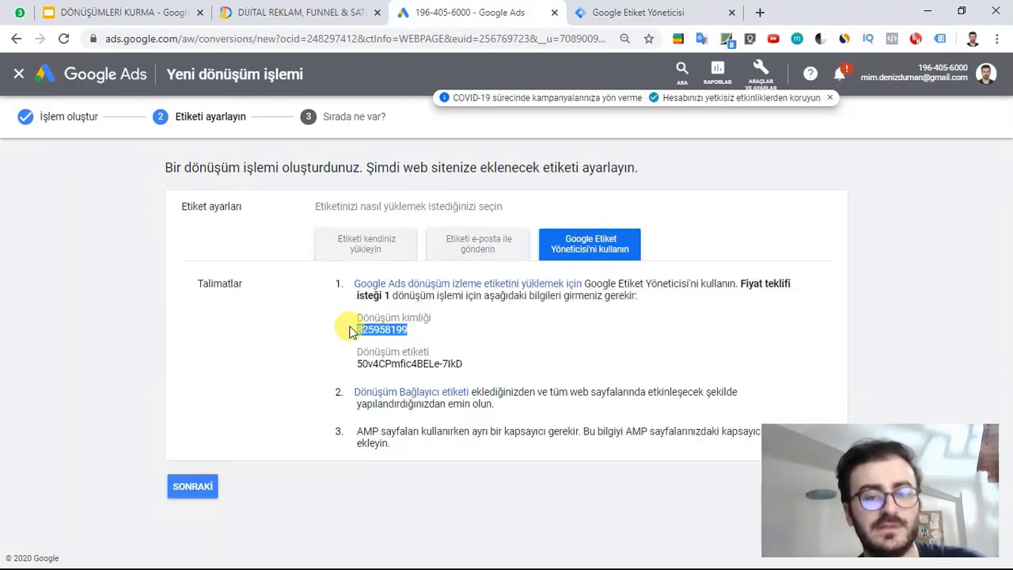
pyautogui.click(625, 10)
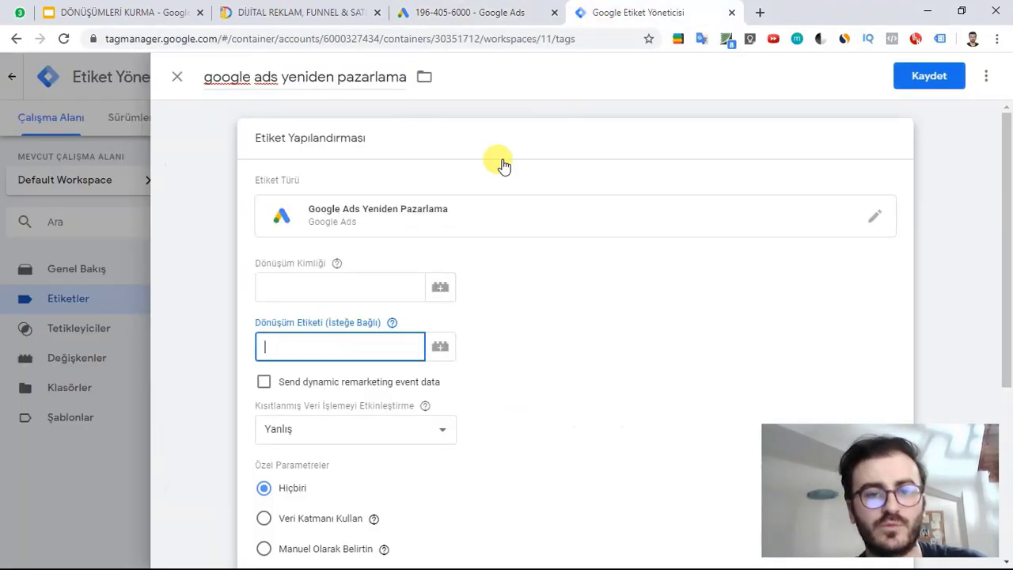
pyautogui.click(329, 279)
pyautogui.hotkey('ctrl', 'v')
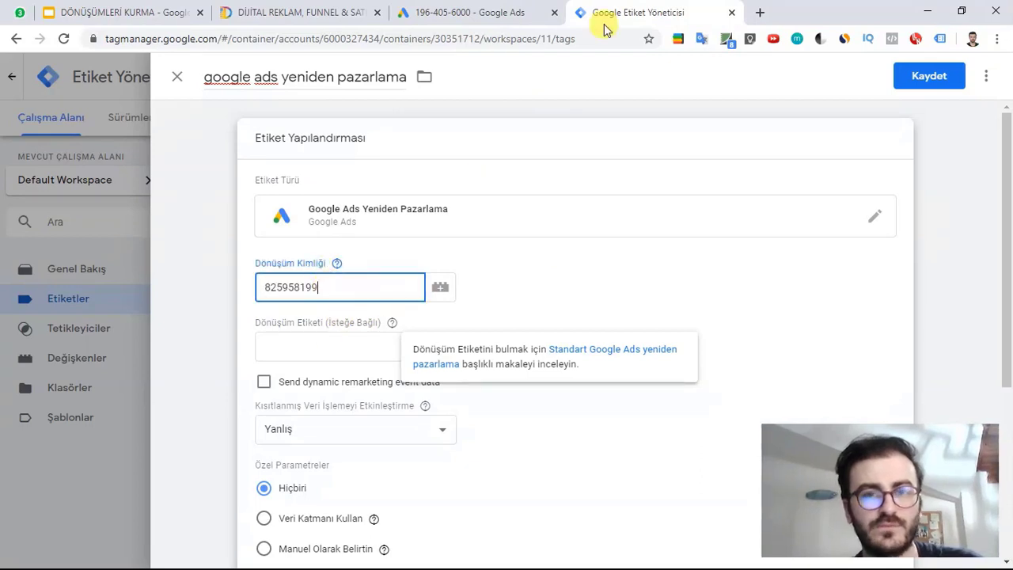
# Copy the conversion label from Google Ads into the remarketing tag's Dönüşüm Etiketi field in Tag Manager
pyautogui.click(515, 10)
pyautogui.moveTo(465, 363); pyautogui.dragTo(368, 362)
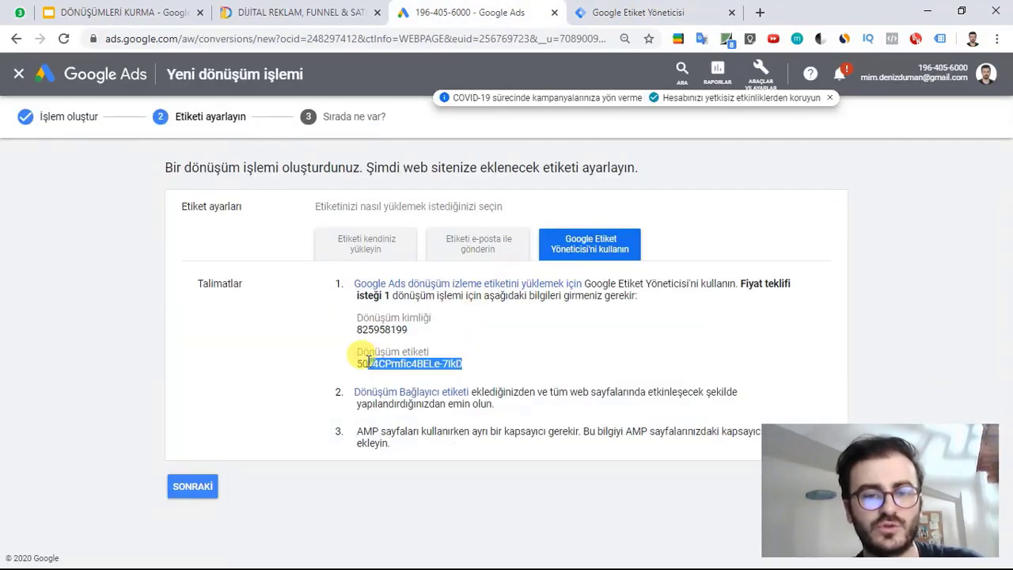
pyautogui.click(655, 10)
pyautogui.click(314, 345)
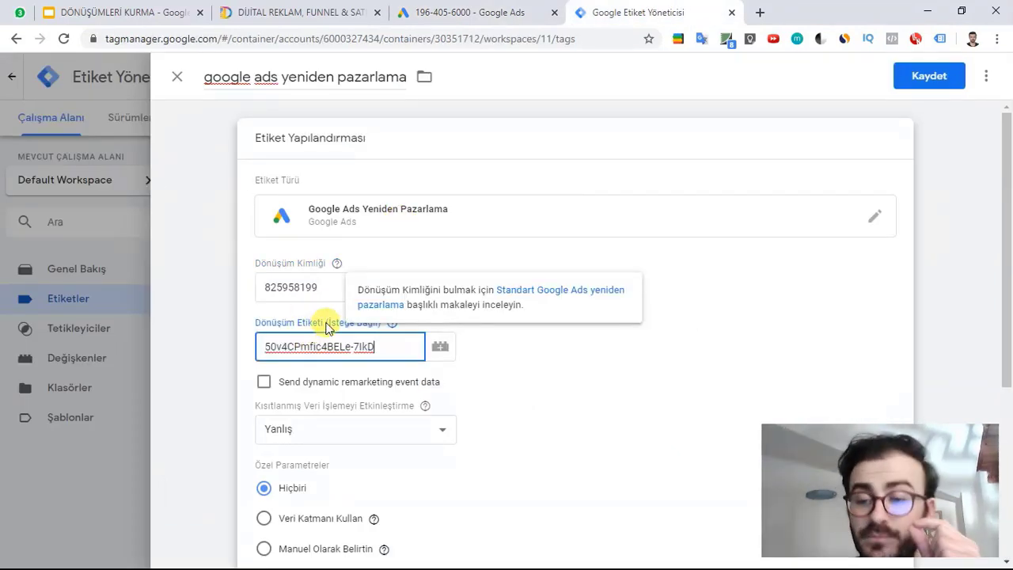
# Examine the variables available for the remarketing tag's Dönüşüm Kimliği field without selecting one
pyautogui.click(349, 290)
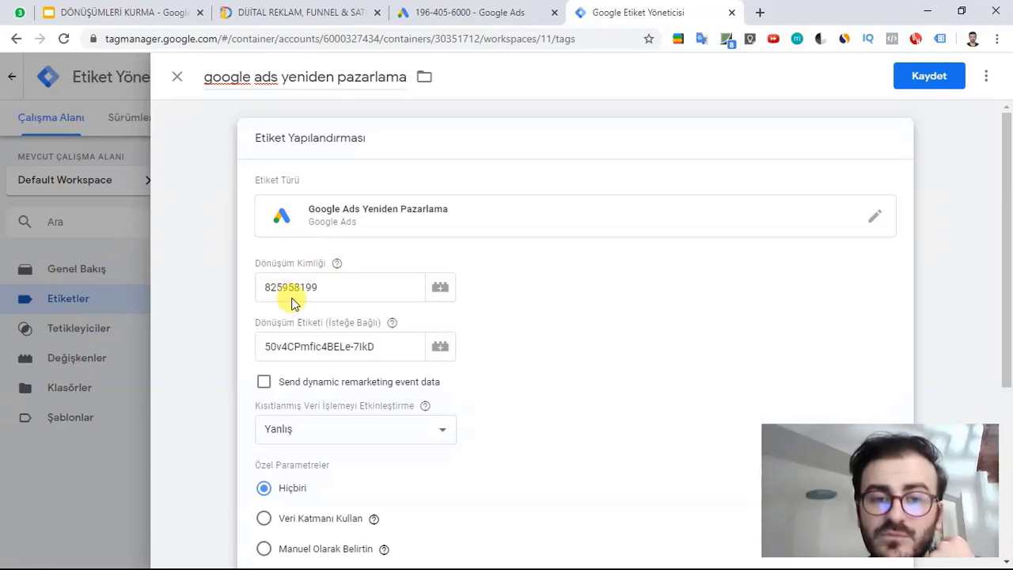
pyautogui.click(440, 292)
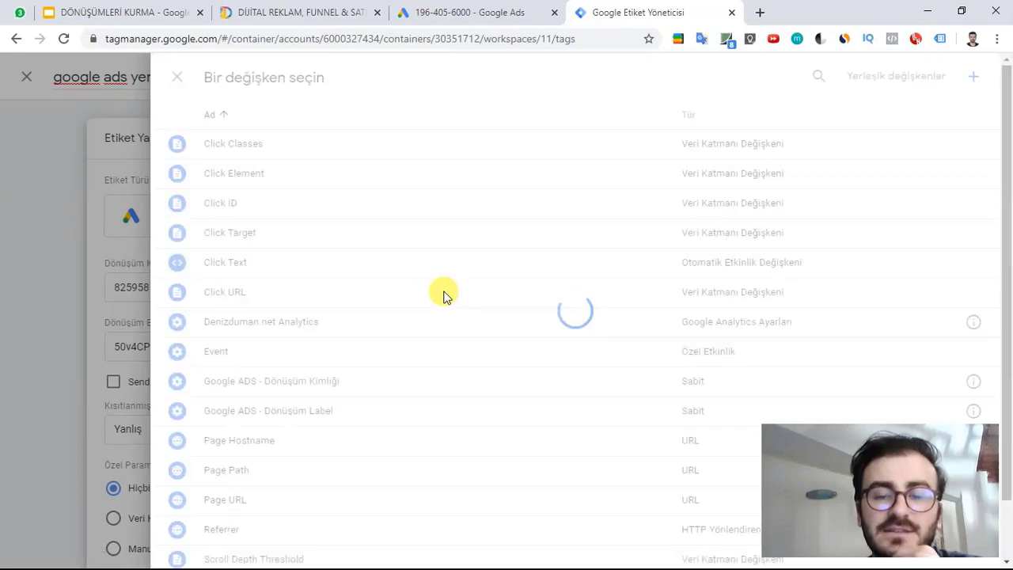
pyautogui.scroll(-1, 374, 281)
pyautogui.scroll(1, 277, 181)
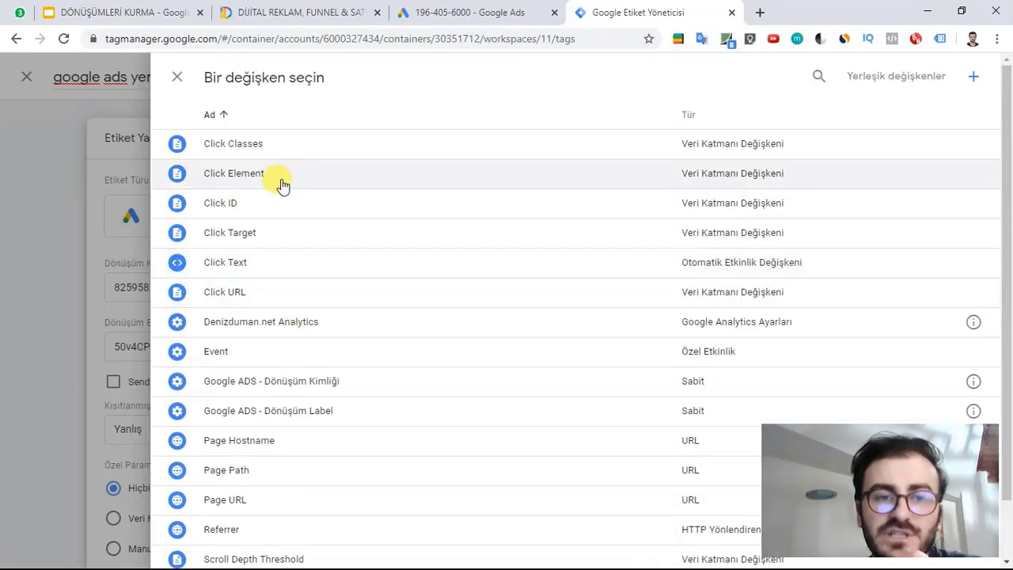
pyautogui.scroll(-1, 272, 351)
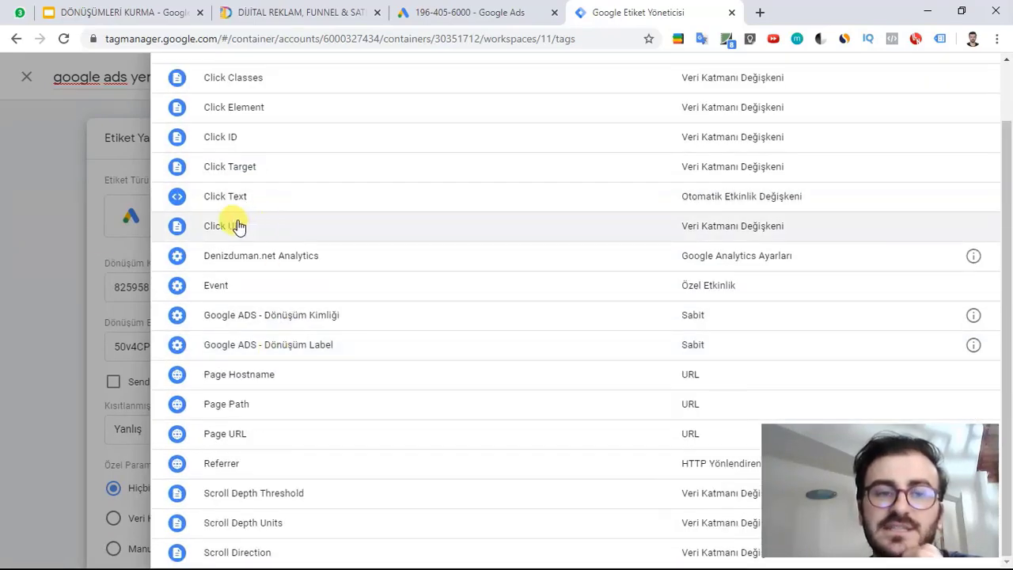
pyautogui.click(56, 229)
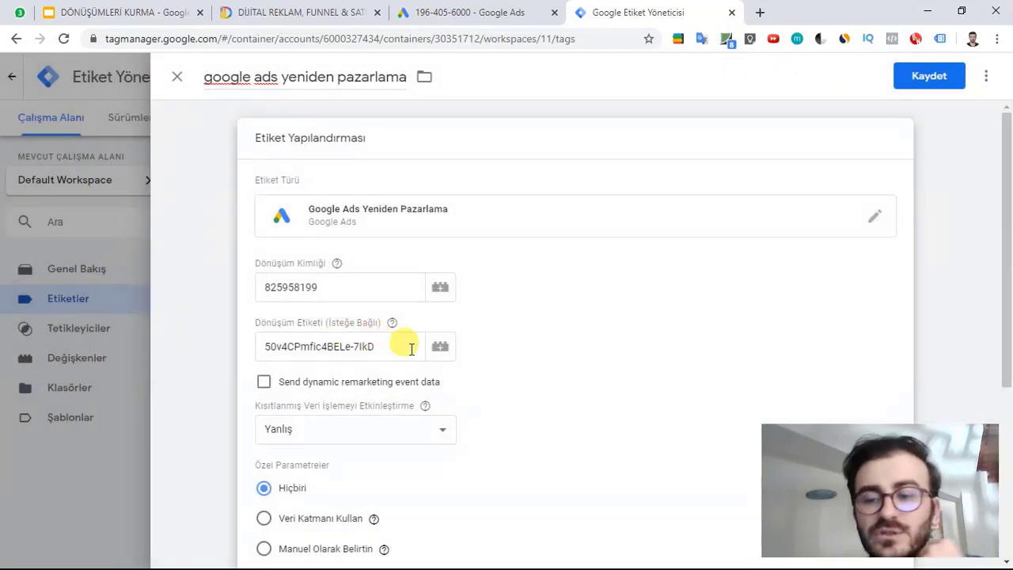
pyautogui.moveTo(393, 324)
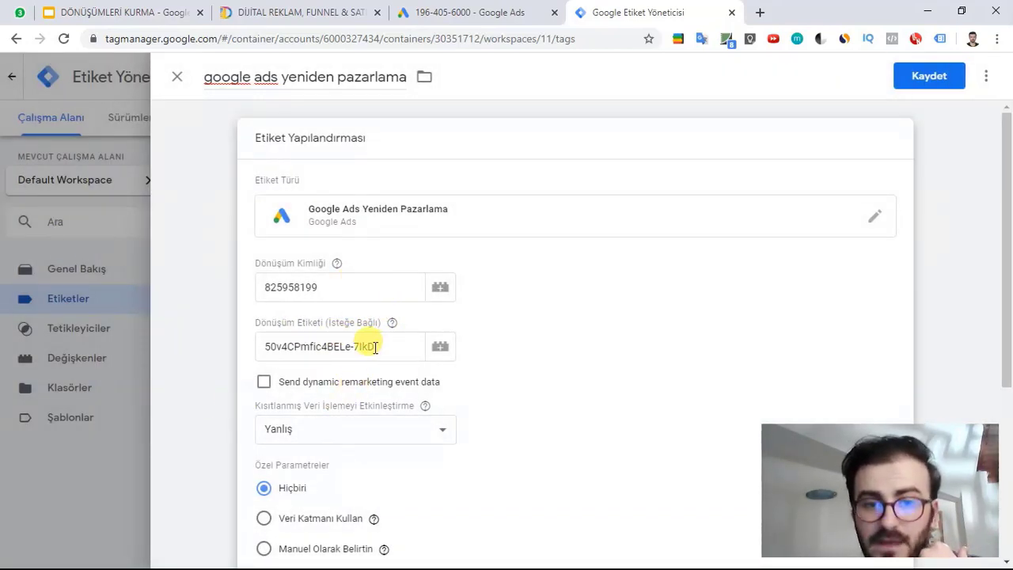
pyautogui.click(181, 346)
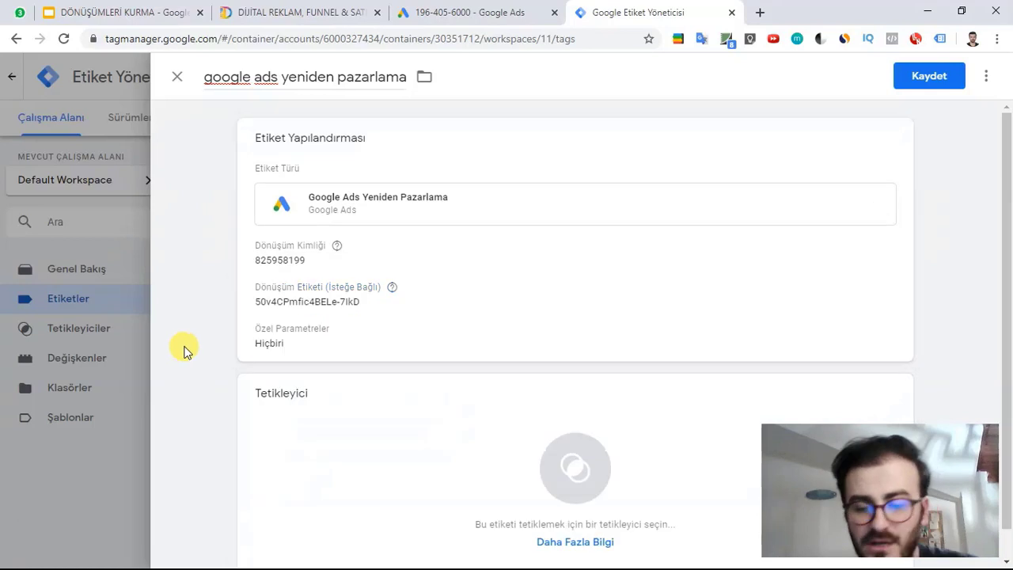
# Clear the pasted conversion label and conversion ID from the remarketing tag's configuration
pyautogui.click(324, 305)
pyautogui.moveTo(387, 346); pyautogui.dragTo(249, 346)
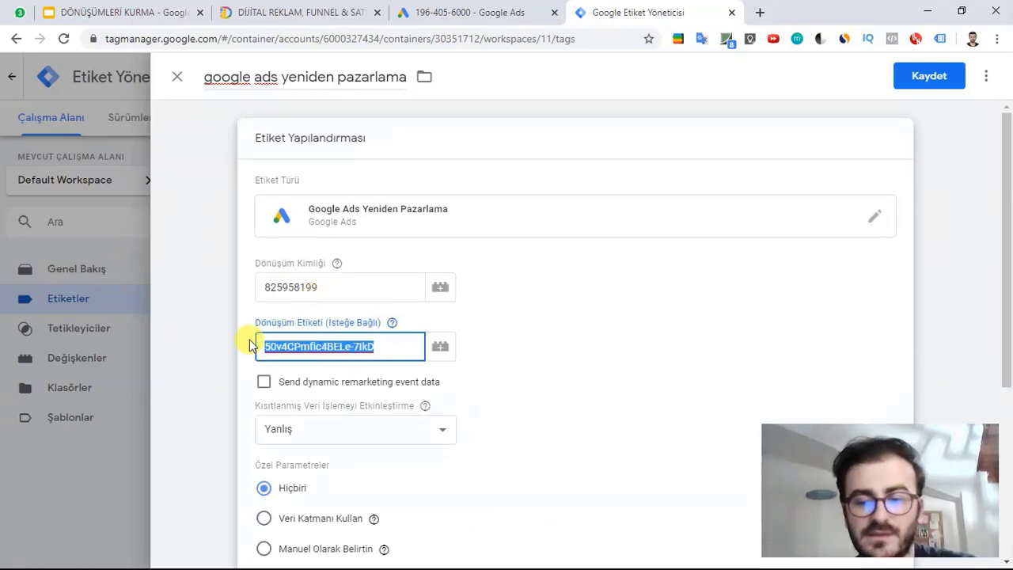
pyautogui.press('BackSpace')
pyautogui.moveTo(335, 288); pyautogui.dragTo(244, 303)
pyautogui.press('BackSpace')
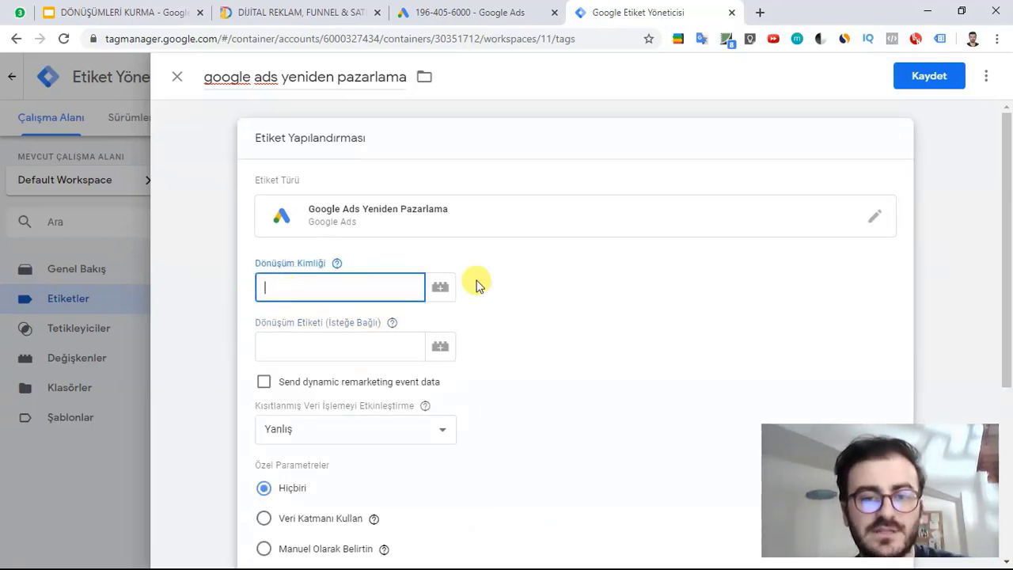
# Set the remarketing tag's Dönüşüm Kimliği to the variable Google ADS - Dönüşüm Kimliği
pyautogui.click(439, 294)
pyautogui.scroll(-1, 269, 184)
pyautogui.scroll(1, 269, 184)
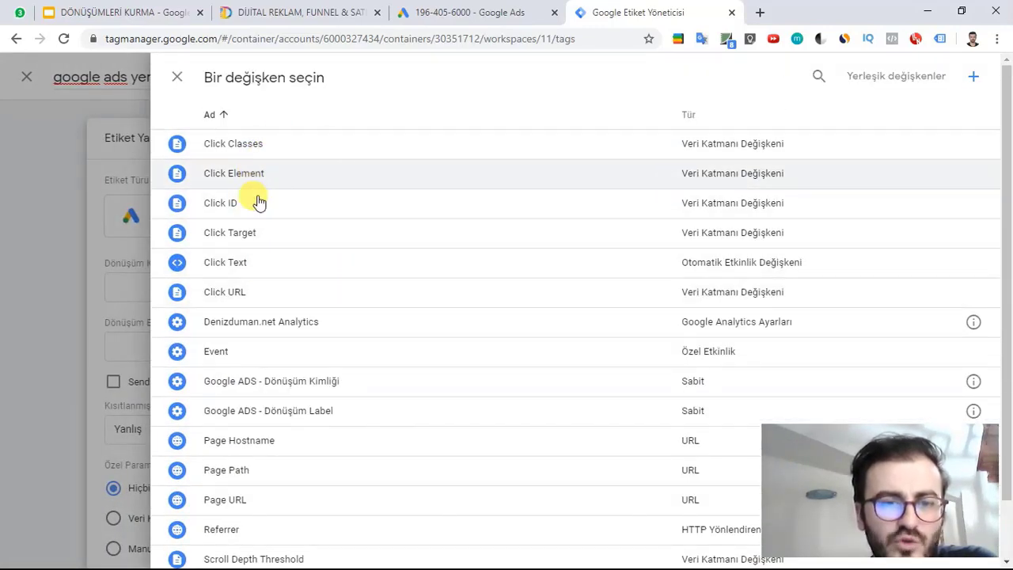
pyautogui.scroll(-1, 356, 287)
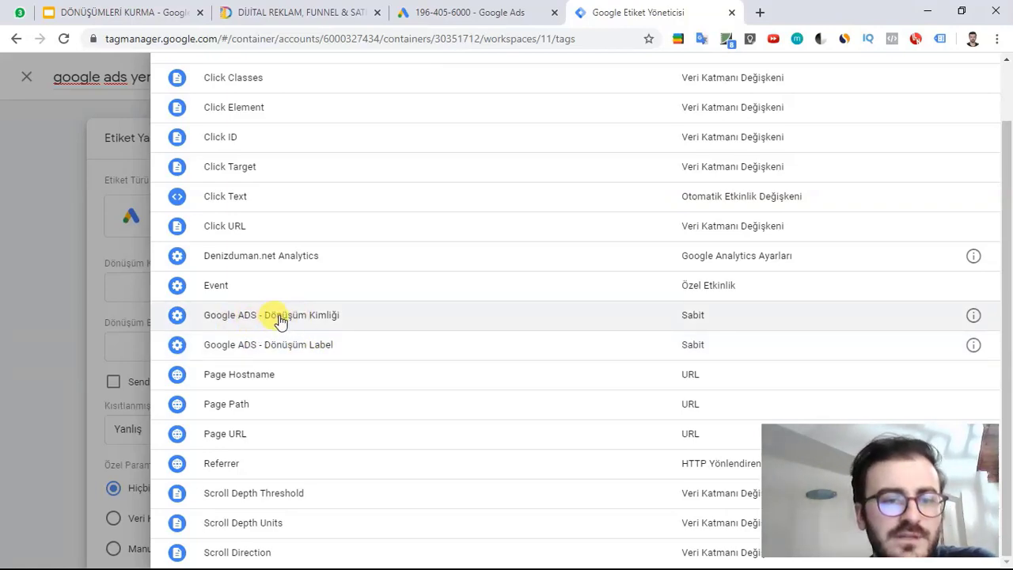
pyautogui.click(278, 316)
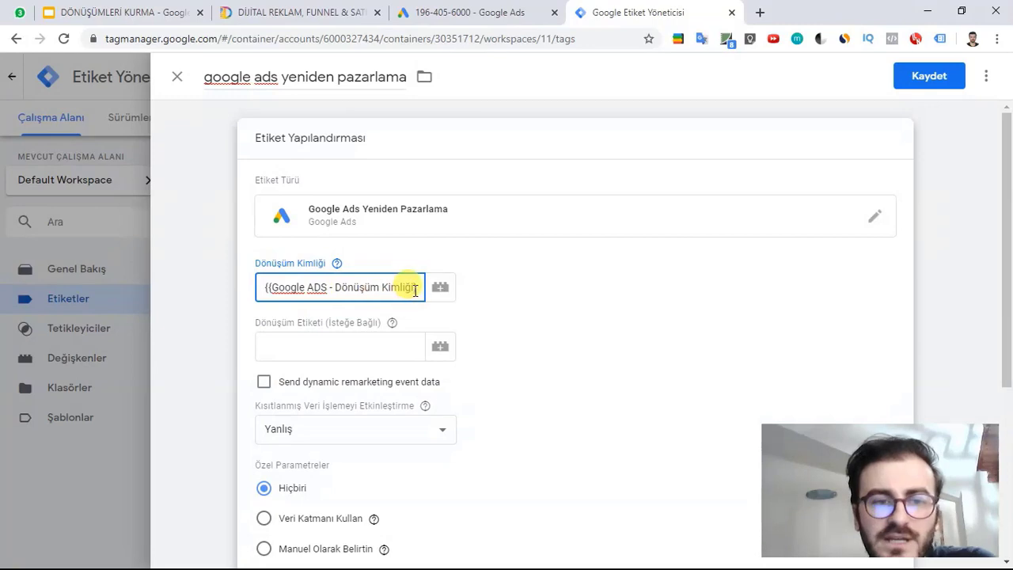
# Set the remarketing tag's Dönüşüm Etiketi to the variable Google ADS - Dönüşüm Label
pyautogui.click(439, 347)
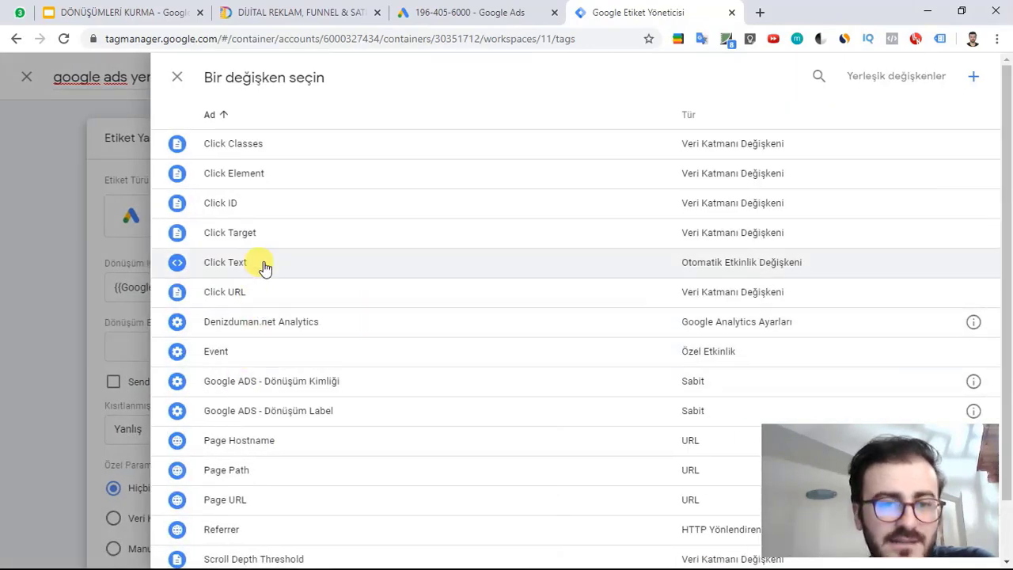
pyautogui.scroll(-2, 269, 284)
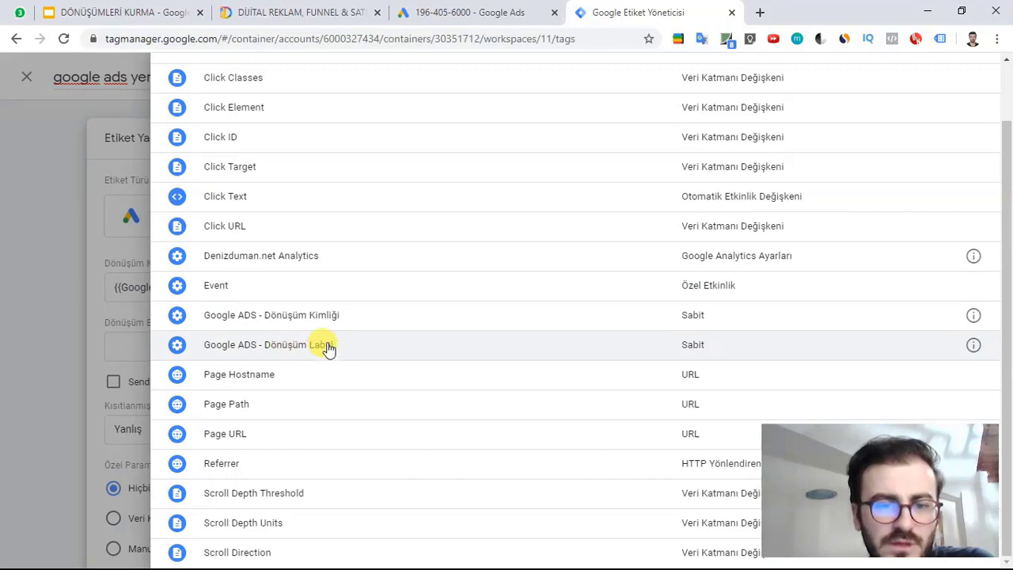
pyautogui.click(287, 348)
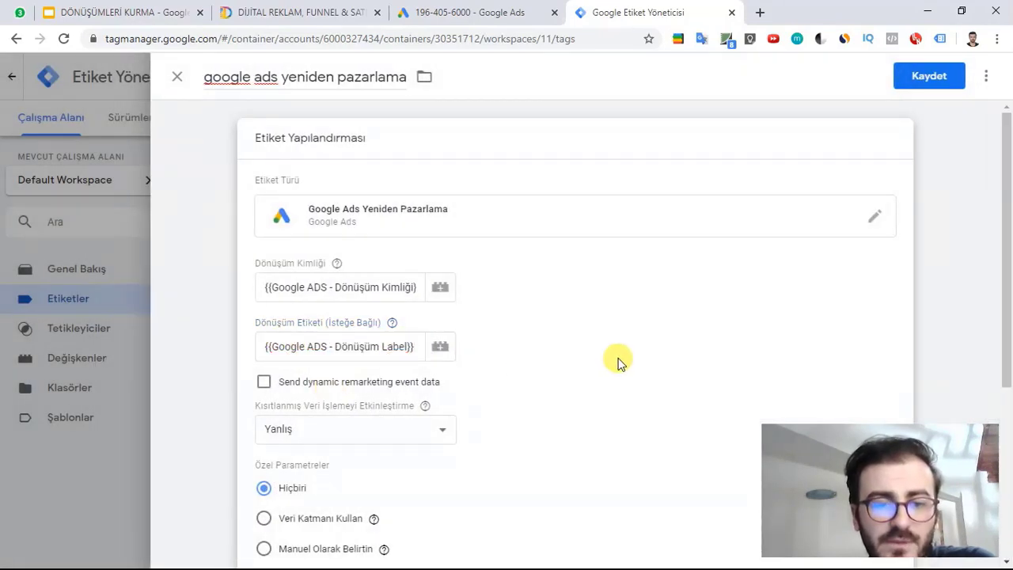
# Assign the All Pages trigger to the google ads yeniden pazarlama tag and save the tag
pyautogui.scroll(-4, 601, 362)
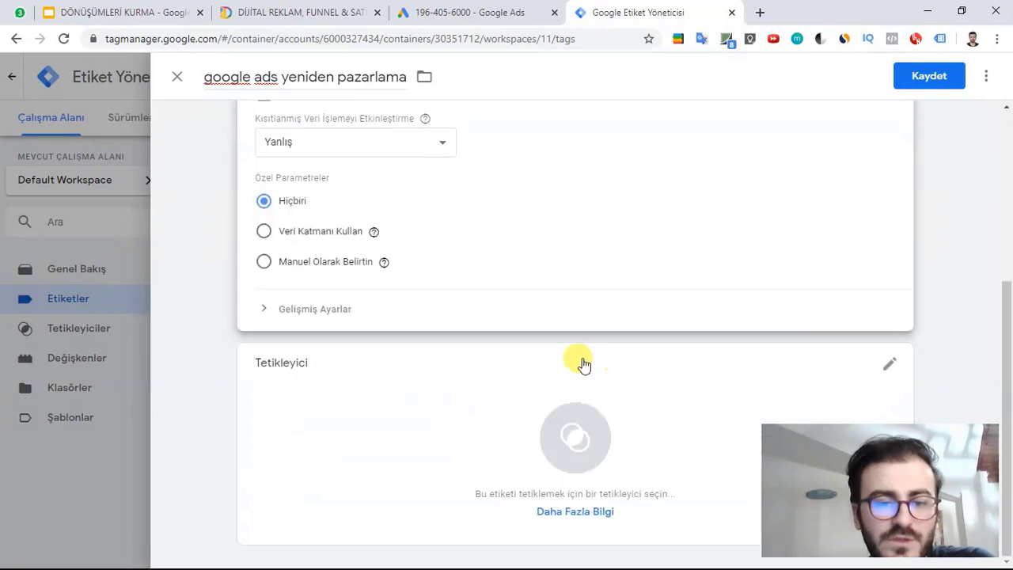
pyautogui.click(576, 438)
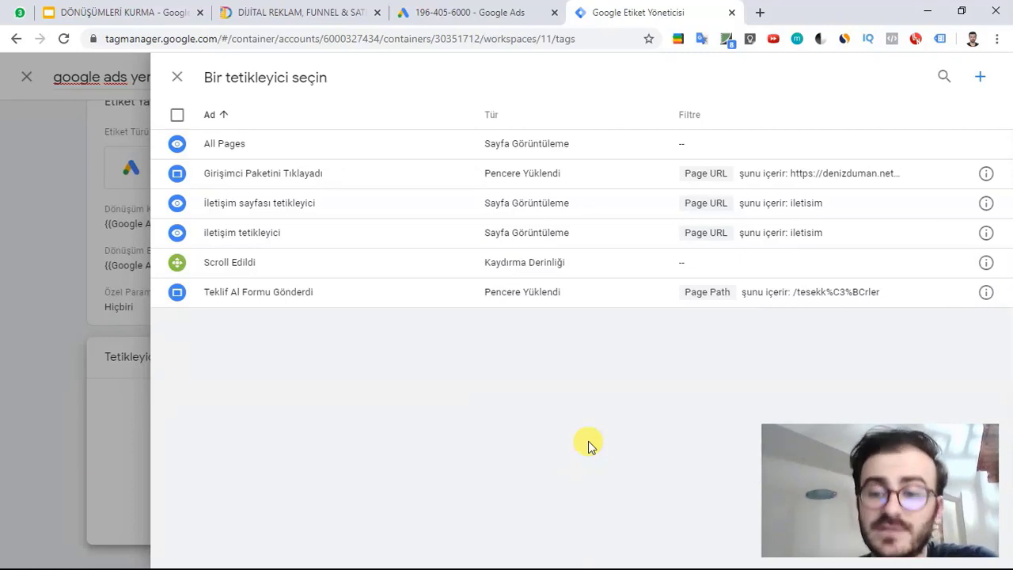
pyautogui.click(264, 148)
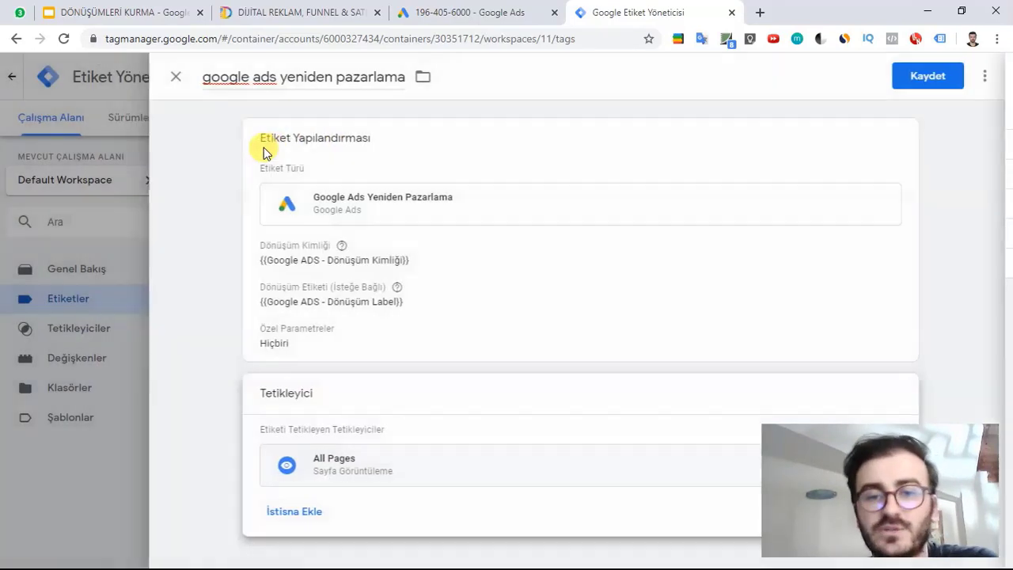
pyautogui.click(952, 77)
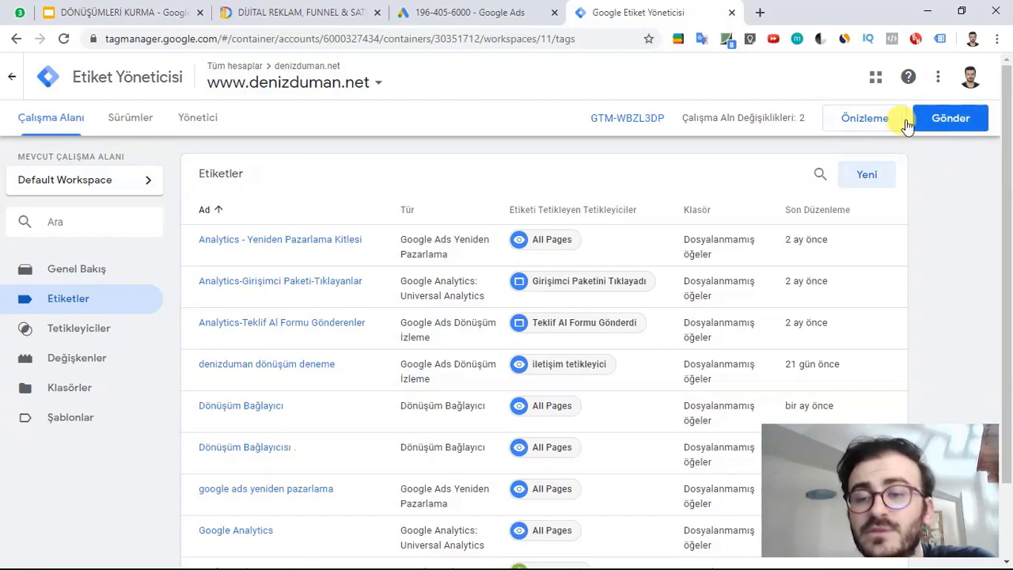
# Start preview mode for Default Workspace and reload denizduman.net to load the debug view
pyautogui.click(869, 125)
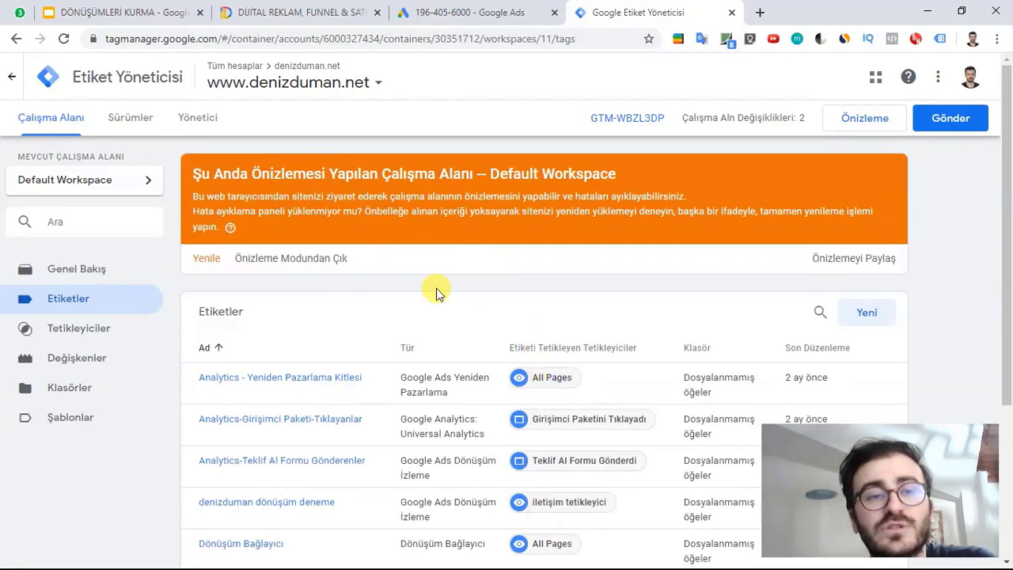
pyautogui.click(324, 16)
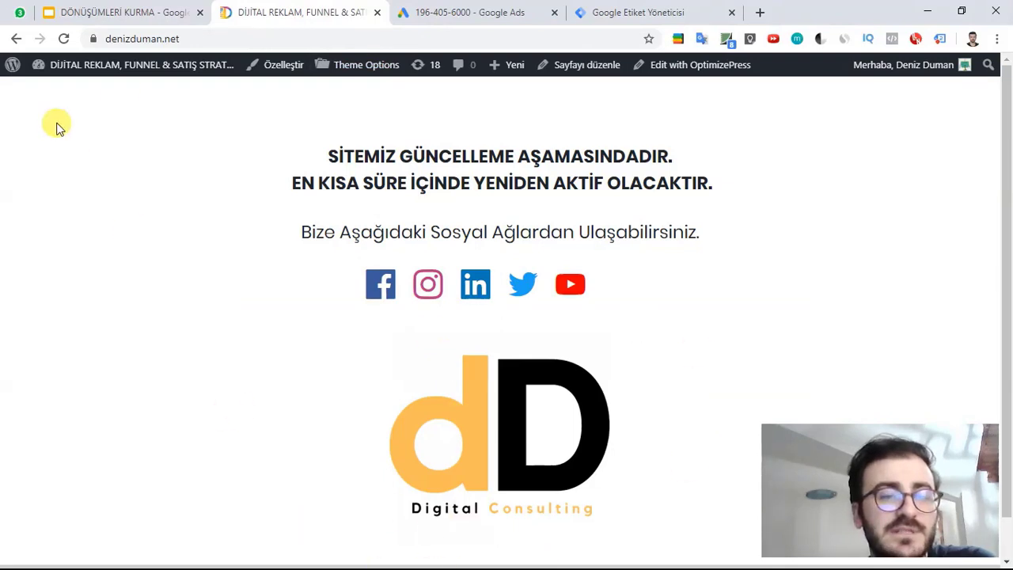
pyautogui.click(64, 38)
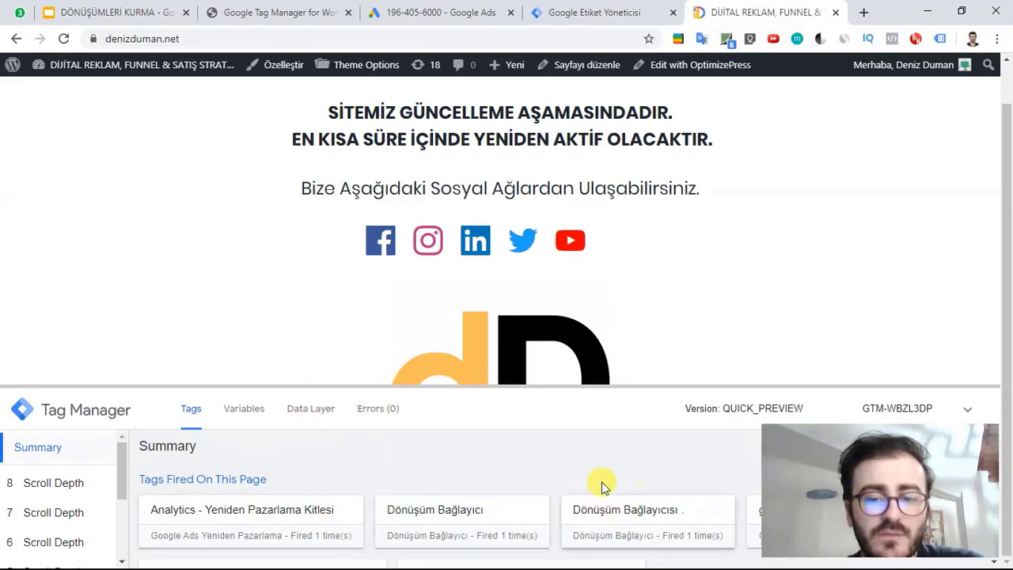
# Examine which tags fired and which did not fire on the denizduman.net page in the Tag Manager debug summary
pyautogui.moveTo(899, 443); pyautogui.dragTo(861, 186)
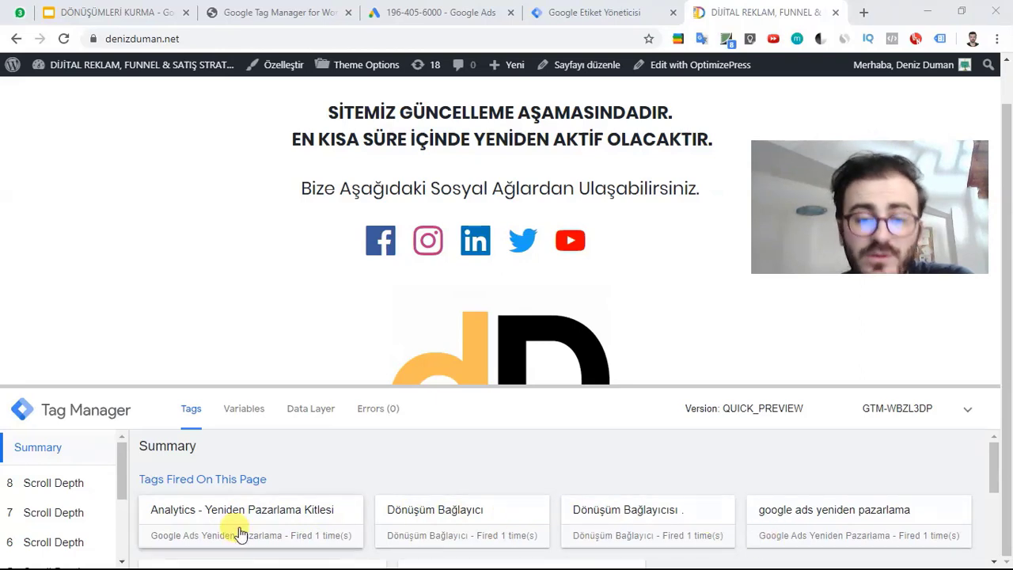
pyautogui.scroll(1, 245, 470)
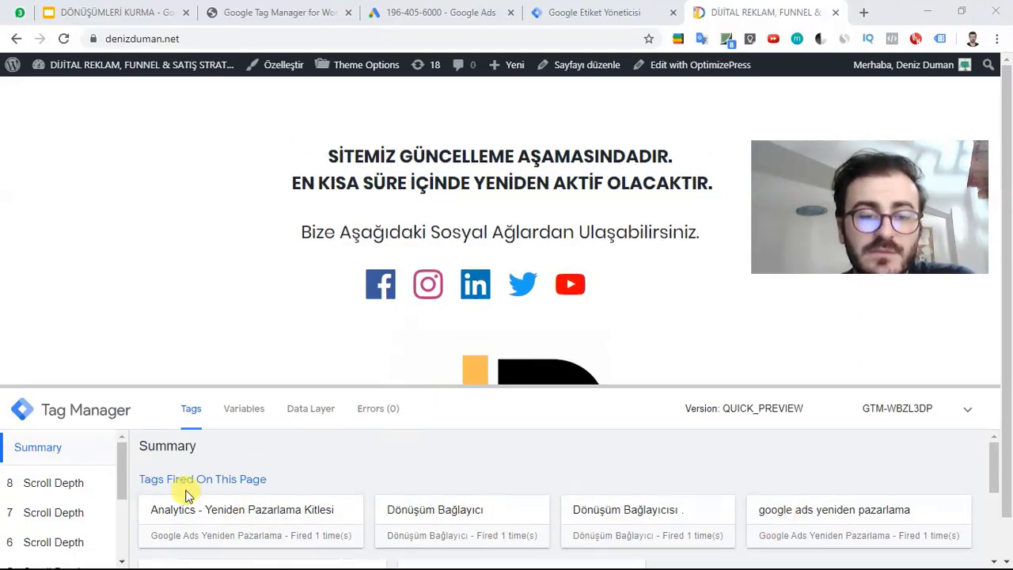
pyautogui.moveTo(415, 386); pyautogui.dragTo(430, 278)
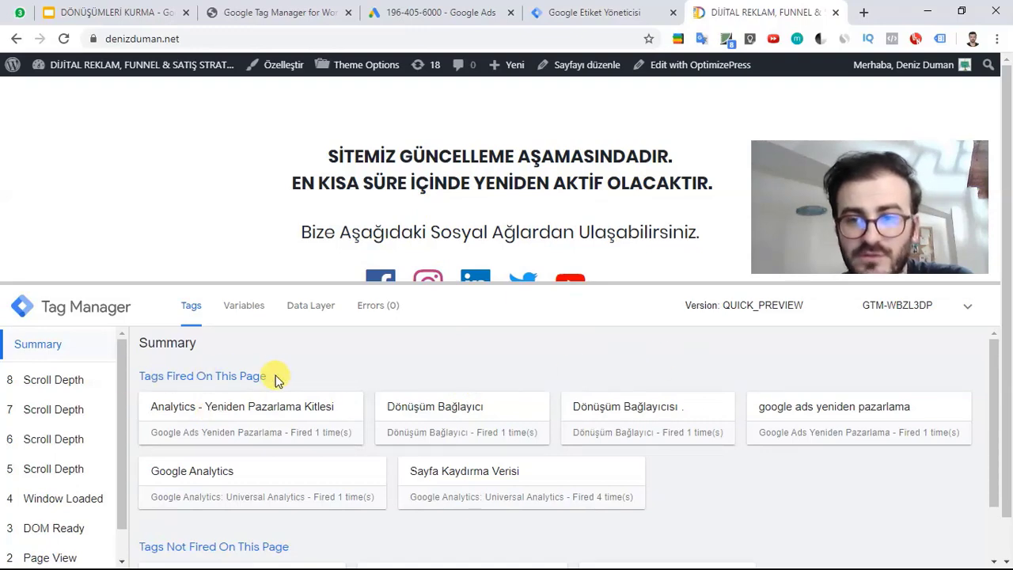
pyautogui.moveTo(299, 382); pyautogui.dragTo(148, 375)
pyautogui.scroll(-3, 321, 418)
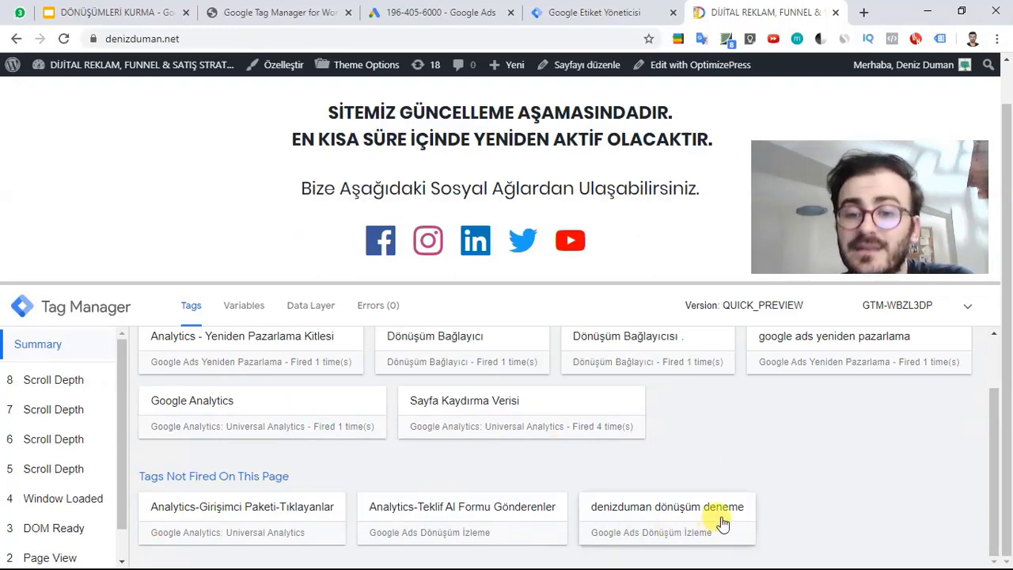
pyautogui.moveTo(515, 506); pyautogui.dragTo(747, 468)
pyautogui.click(752, 469)
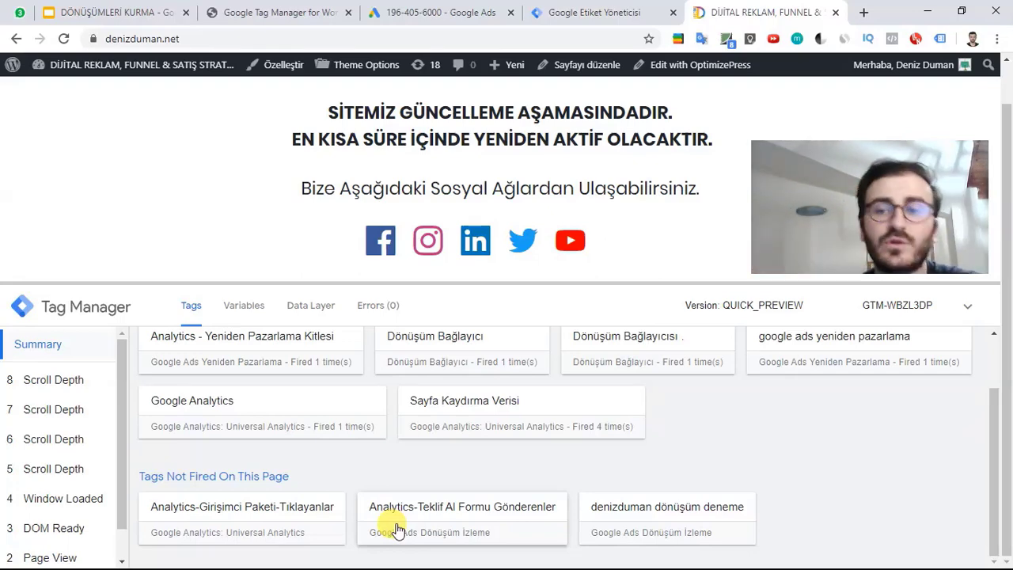
pyautogui.scroll(2, 300, 457)
pyautogui.scroll(-1, 293, 471)
pyautogui.scroll(1, 463, 488)
pyautogui.scroll(1, 475, 493)
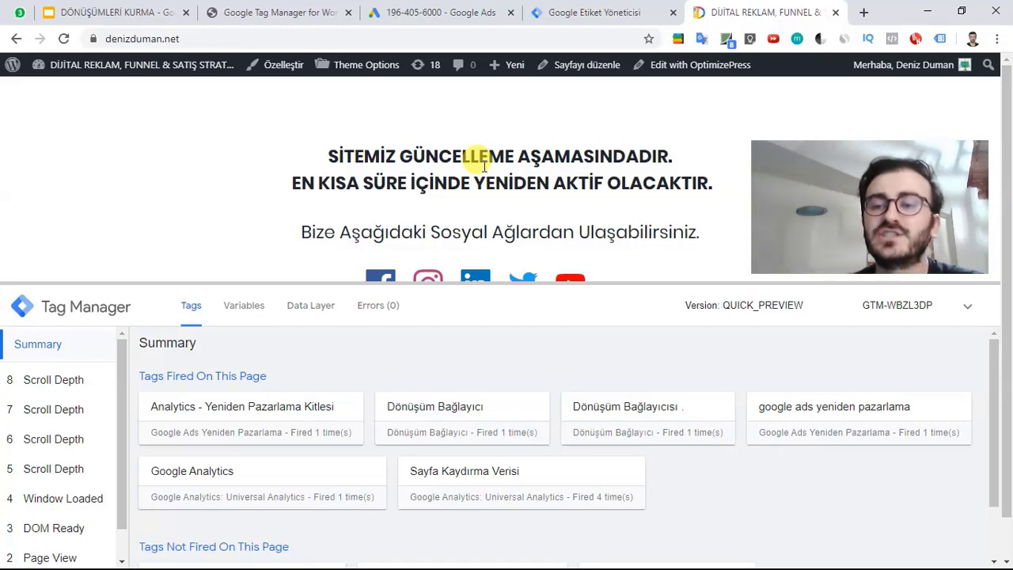
# Examine the variable values for the Window Loaded event, including the Google ADS conversion ID and label variables
pyautogui.scroll(-1, 63, 443)
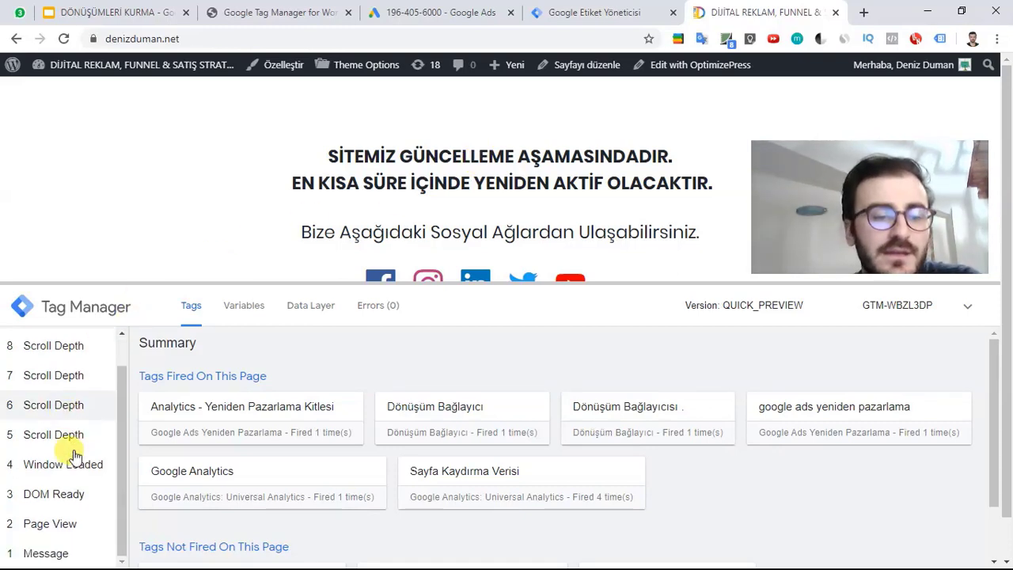
pyautogui.click(74, 472)
pyautogui.click(241, 305)
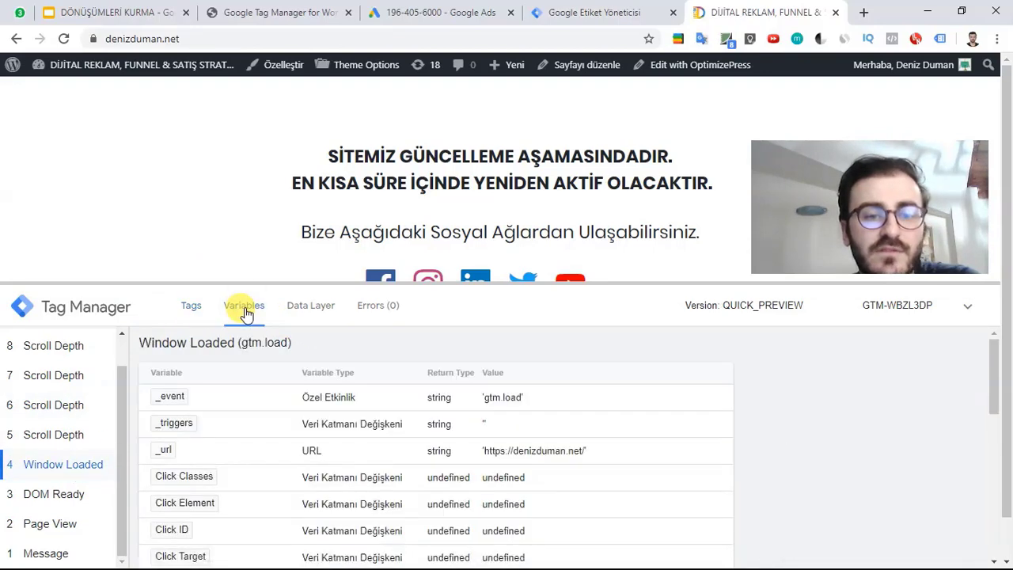
pyautogui.scroll(-3, 344, 411)
pyautogui.scroll(1, 349, 419)
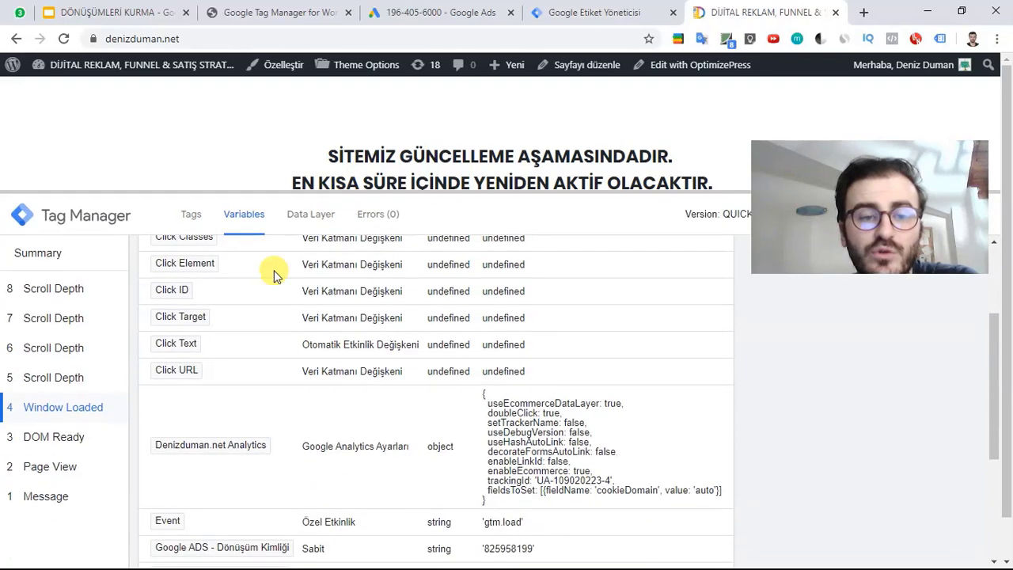
pyautogui.scroll(1, 237, 317)
pyautogui.scroll(-1, 207, 412)
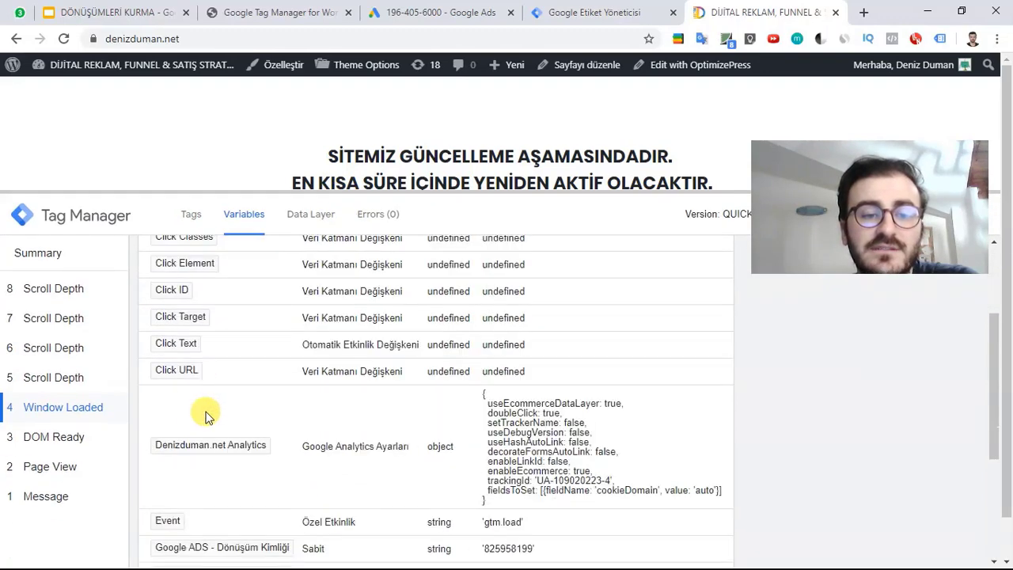
pyautogui.scroll(-4, 177, 378)
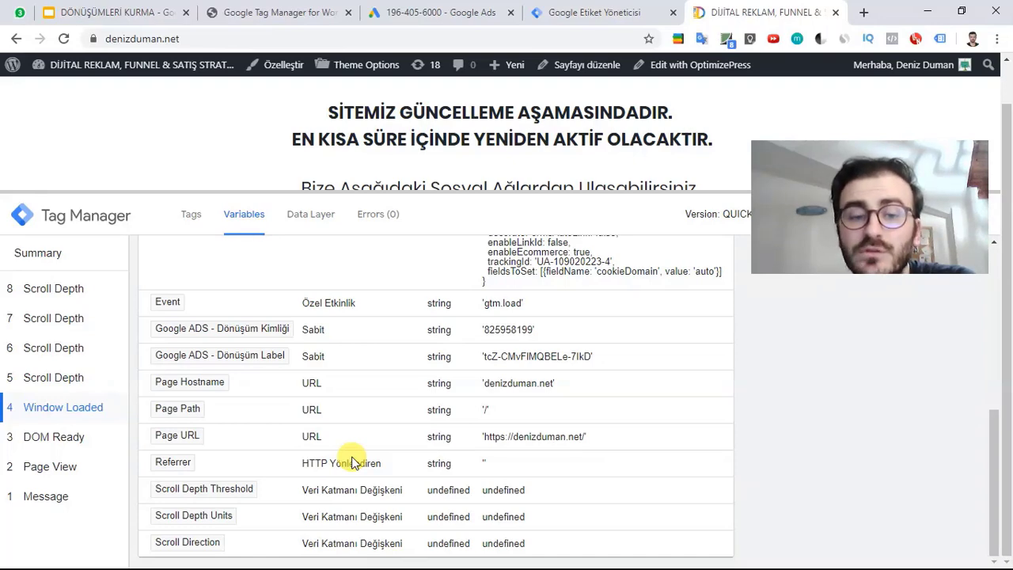
pyautogui.scroll(8, 335, 391)
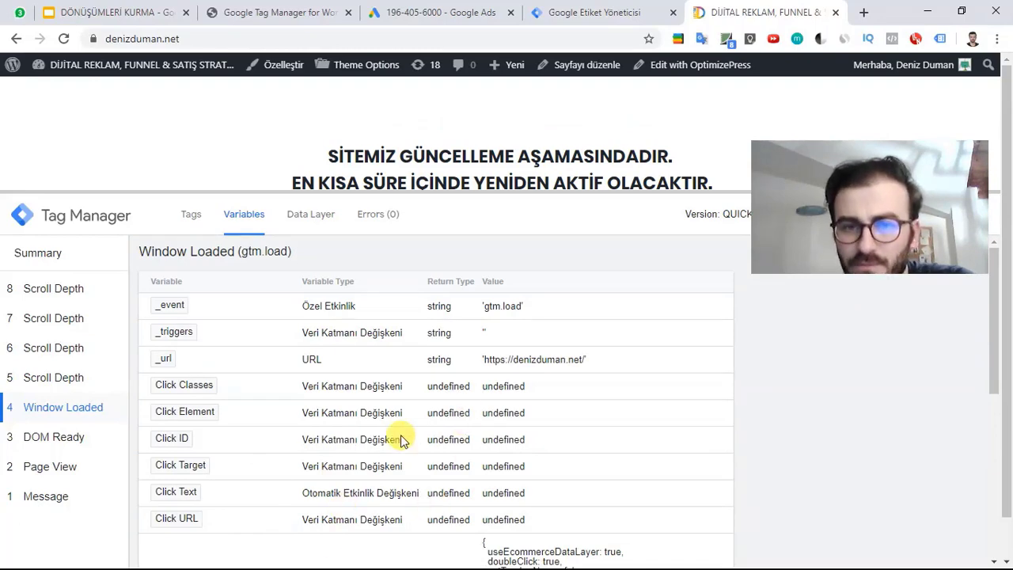
pyautogui.moveTo(430, 193); pyautogui.dragTo(454, 429)
# Return to Google Tag Manager, show the workspace's variables and exit preview mode
pyautogui.click(601, 12)
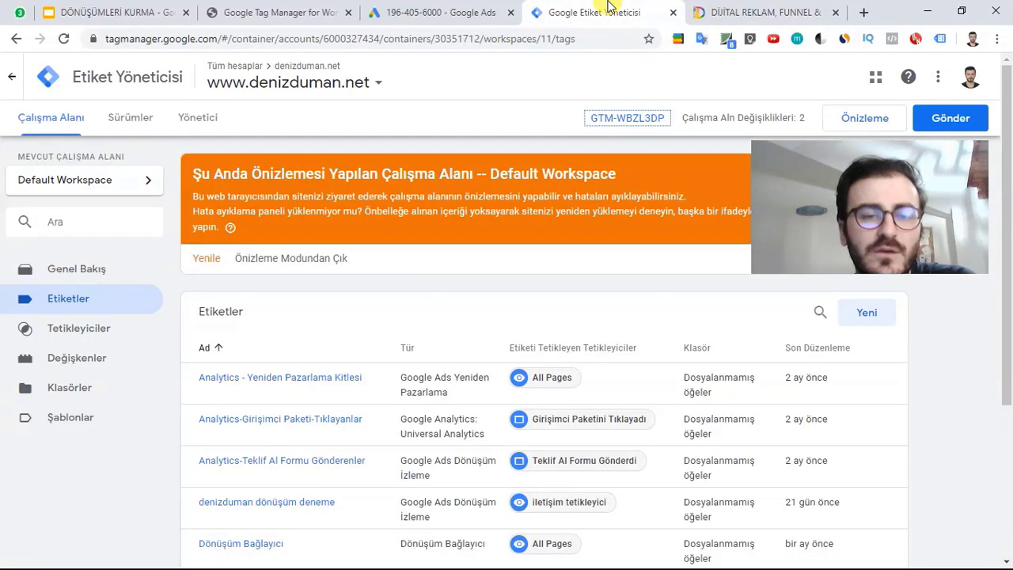
pyautogui.click(91, 365)
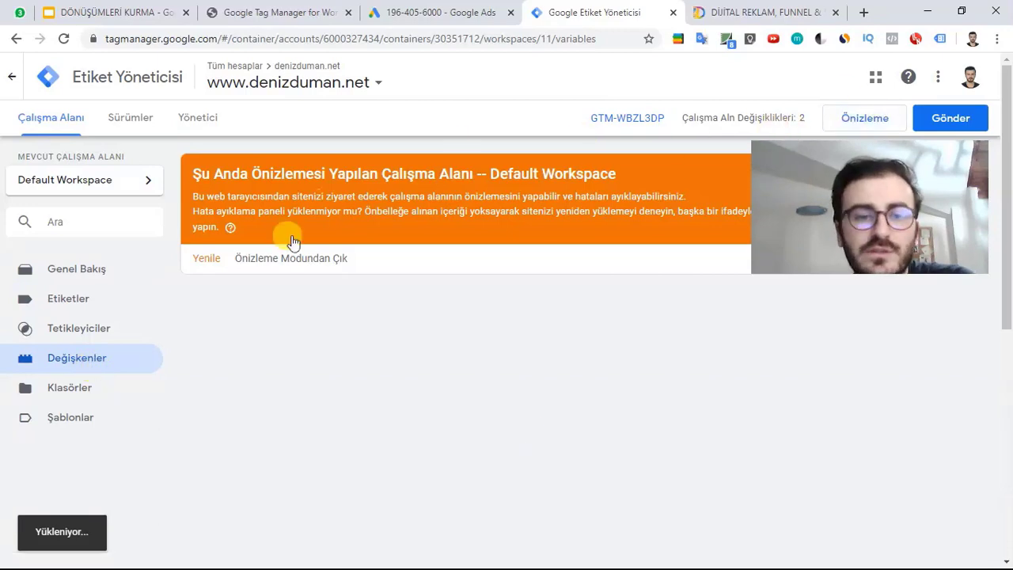
pyautogui.click(277, 259)
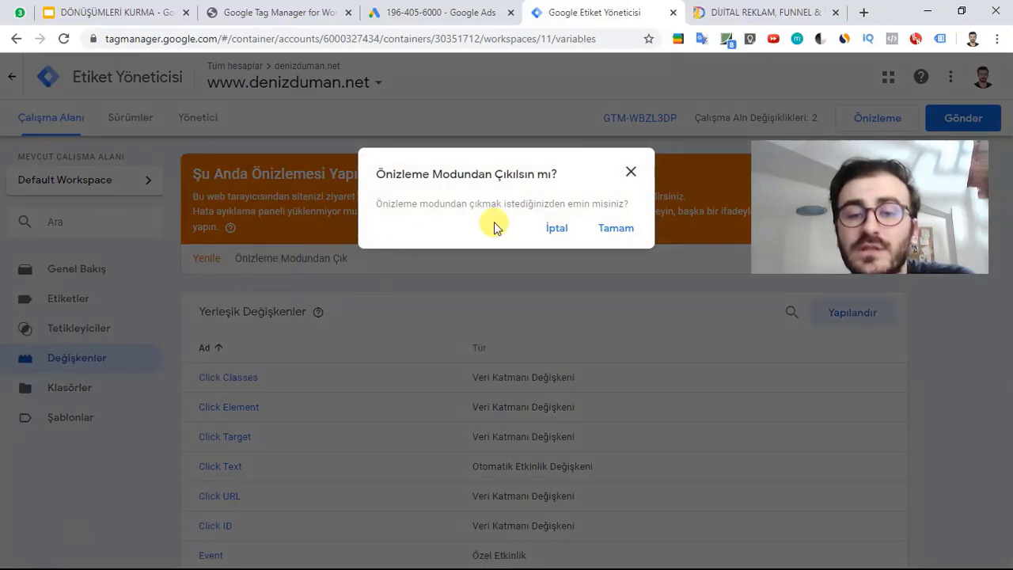
pyautogui.click(614, 228)
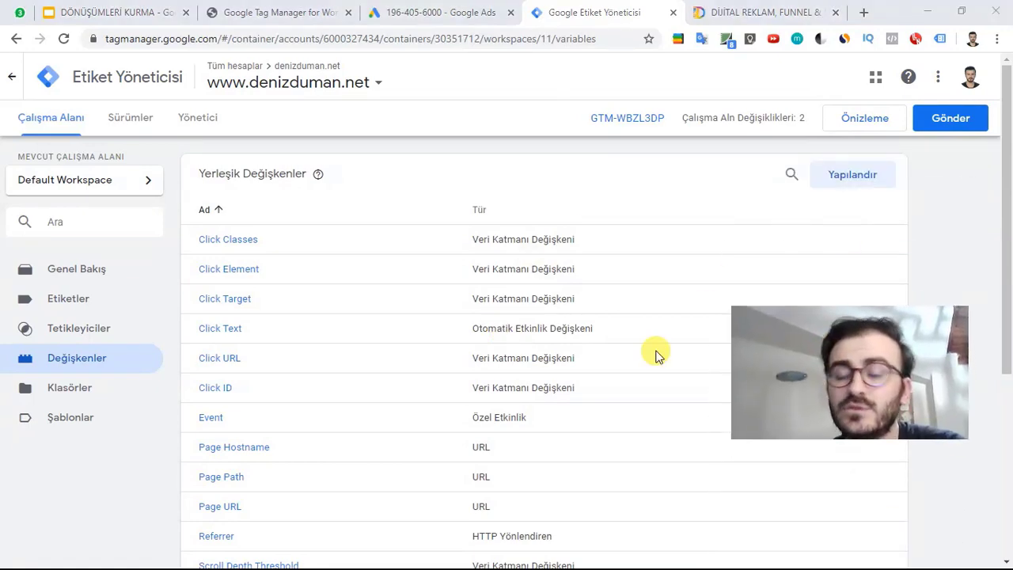
# Examine the workspace's built-in and user-defined variables and the built-in variables available for configuration
pyautogui.scroll(-4, 670, 346)
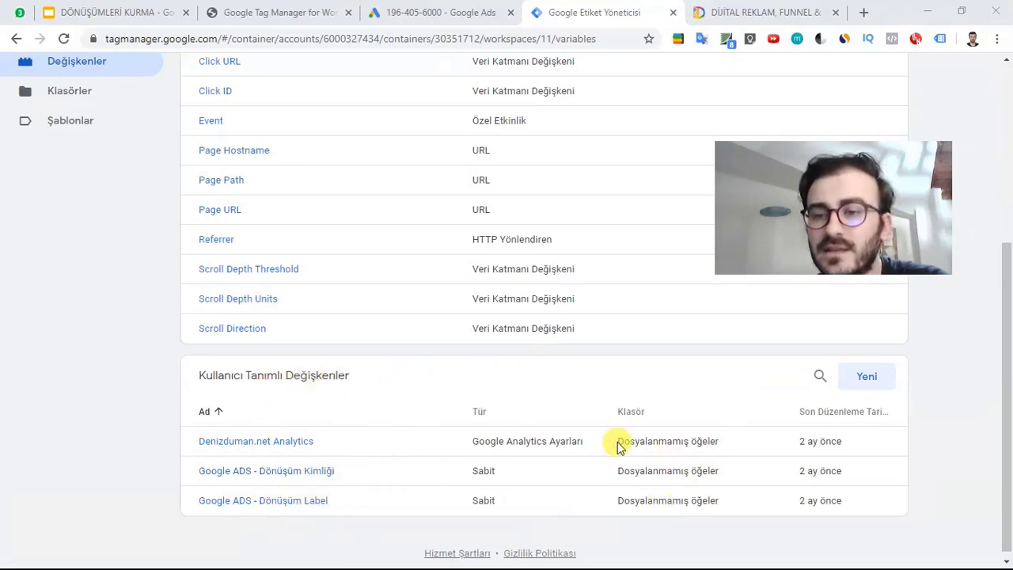
pyautogui.scroll(5, 830, 316)
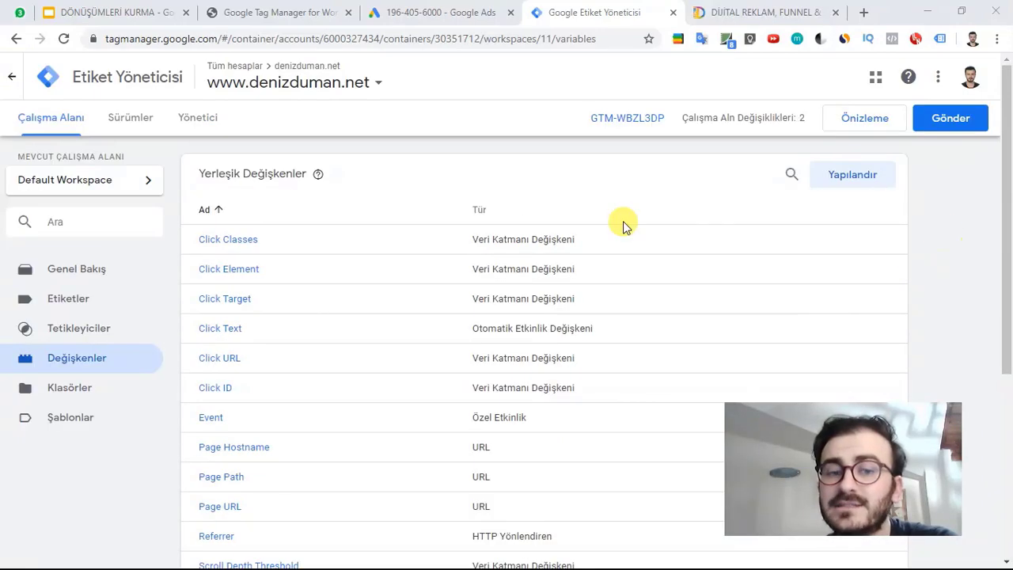
pyautogui.scroll(-5, 778, 256)
pyautogui.scroll(5, 778, 255)
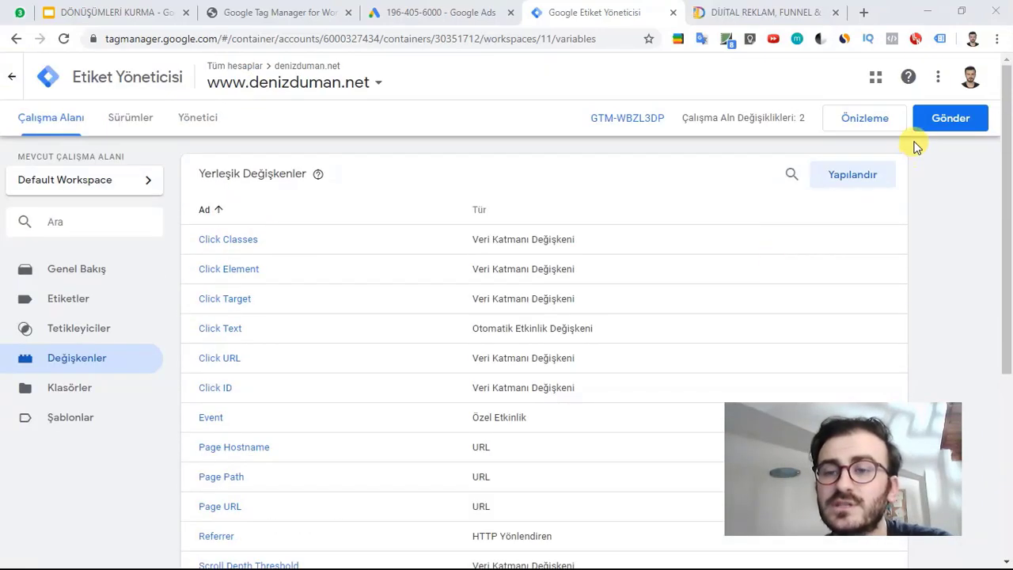
pyautogui.click(865, 176)
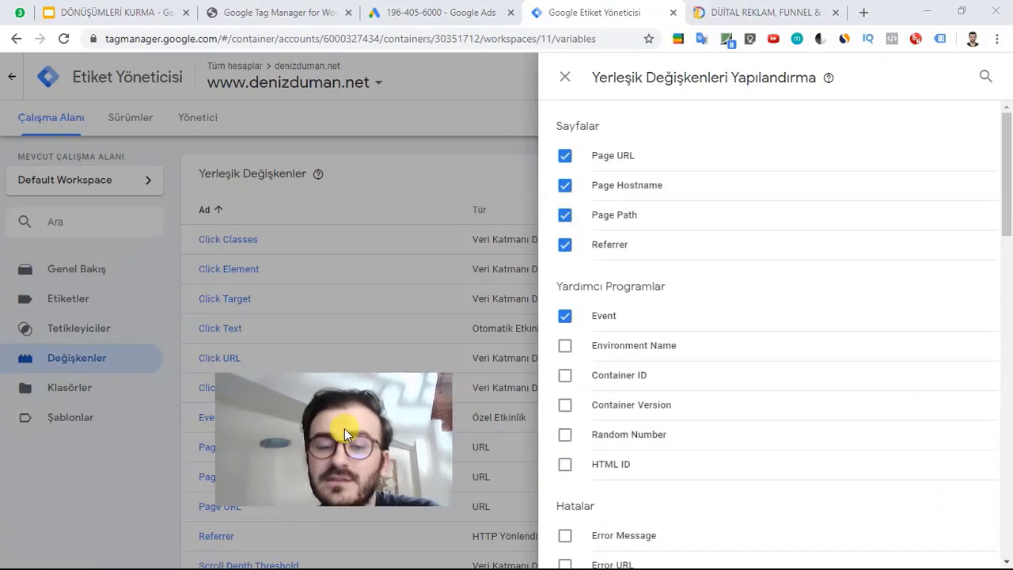
pyautogui.scroll(-2, 690, 182)
pyautogui.scroll(-10, 689, 194)
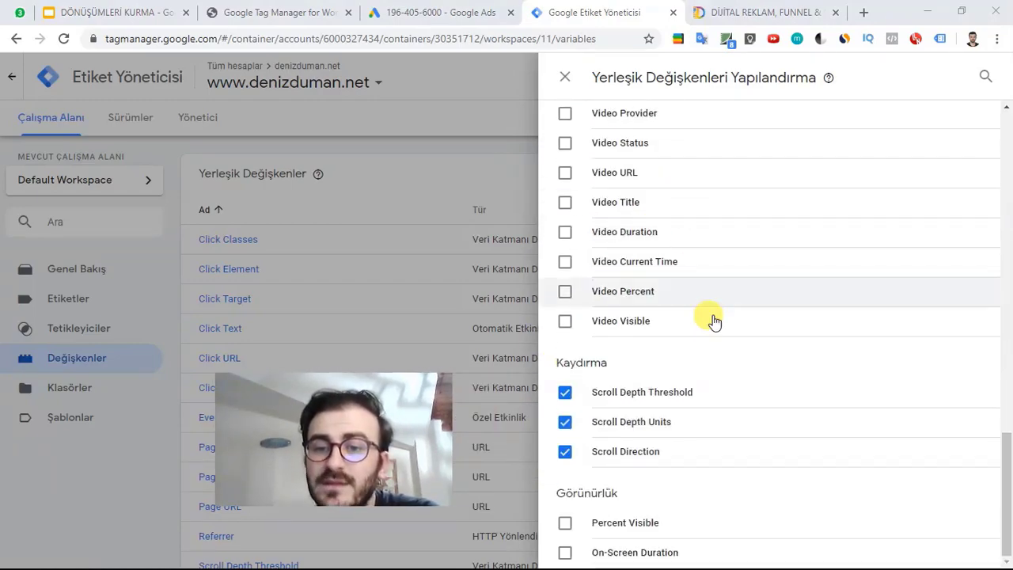
pyautogui.scroll(3, 569, 324)
pyautogui.scroll(3, 594, 307)
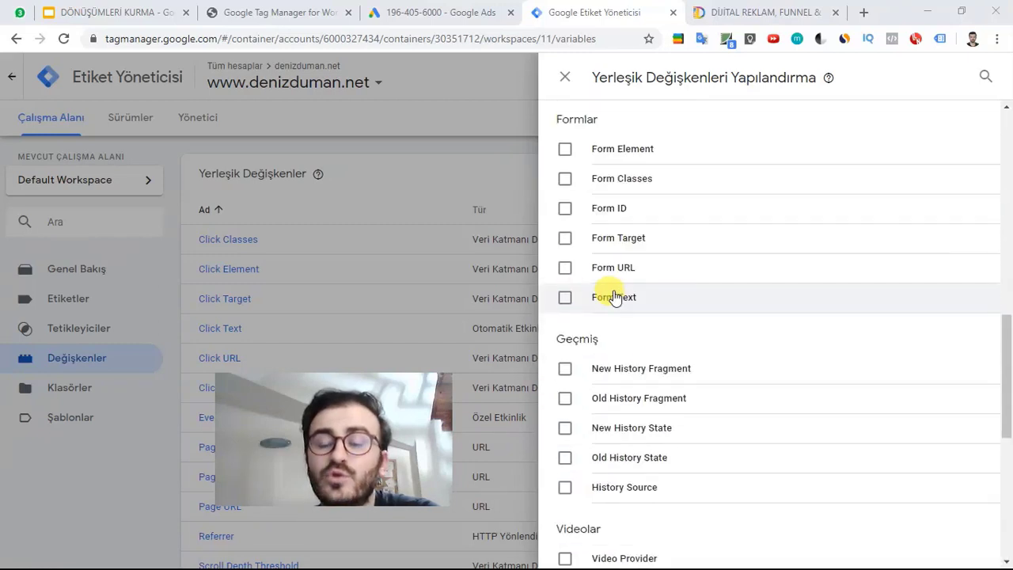
# Try enabling the Form Target and Form ID built-in variables, switch both back off and close the configuration
pyautogui.click(564, 238)
pyautogui.click(564, 208)
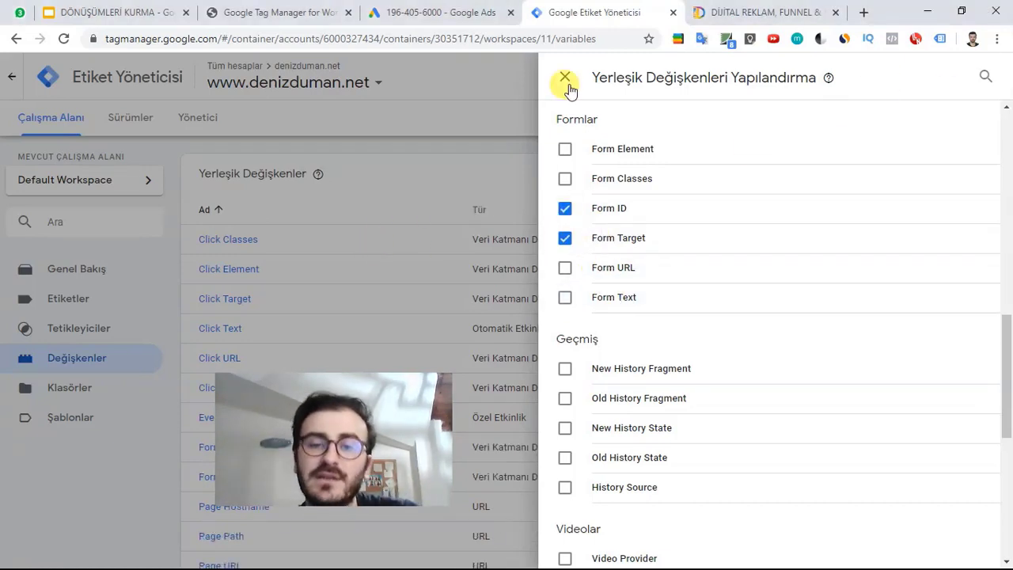
pyautogui.click(564, 208)
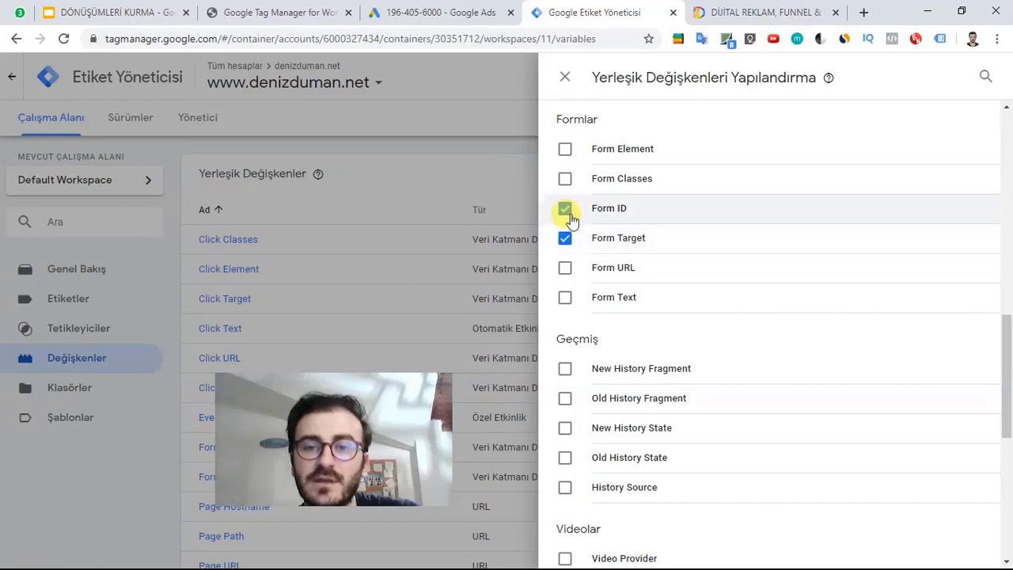
pyautogui.click(565, 238)
pyautogui.scroll(2, 576, 226)
pyautogui.scroll(6, 588, 237)
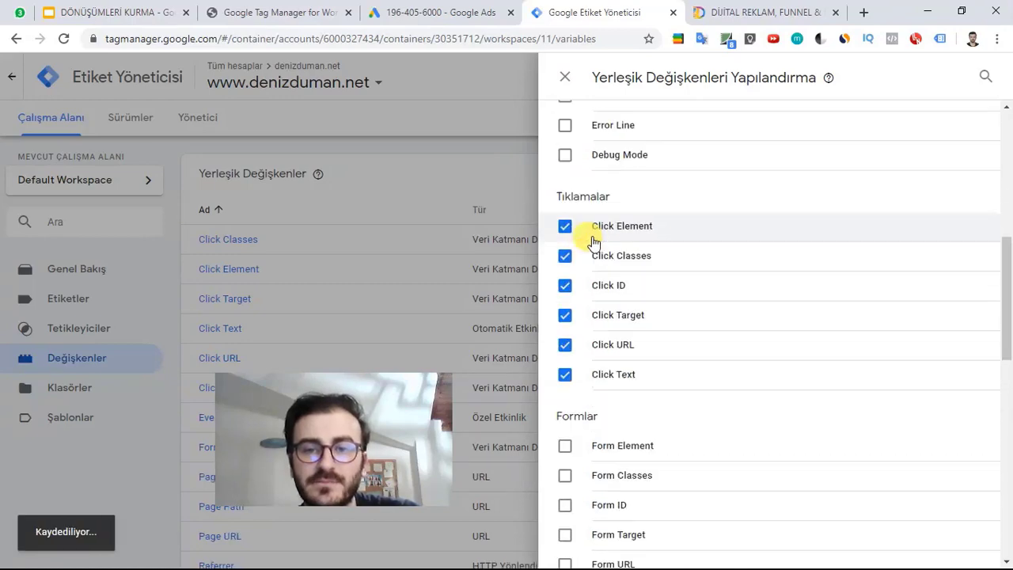
pyautogui.click(563, 78)
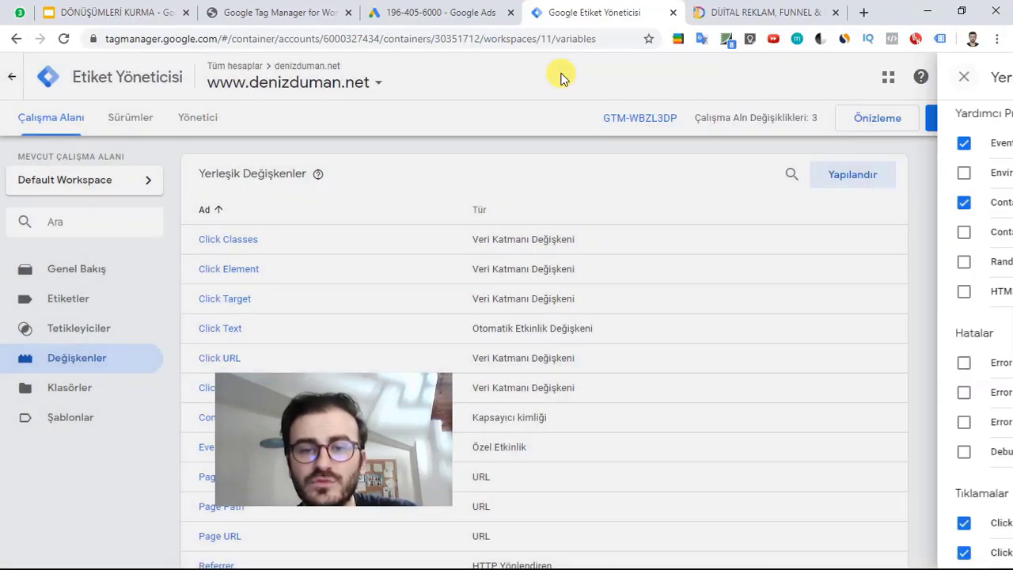
# Publish the workspace changes as a new version and switch to the new conversion action's tag setup in Google Ads
pyautogui.click(963, 117)
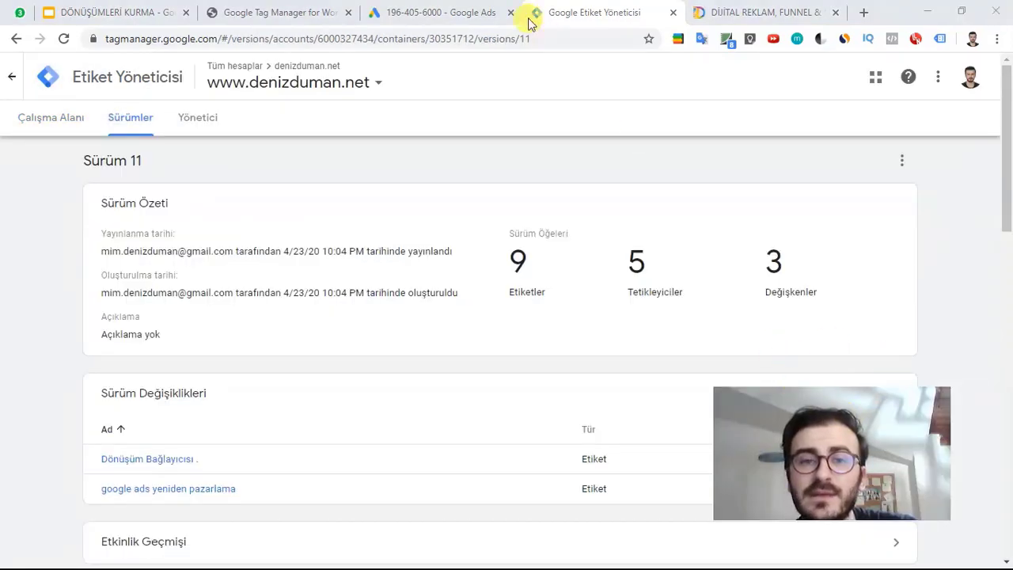
pyautogui.click(451, 10)
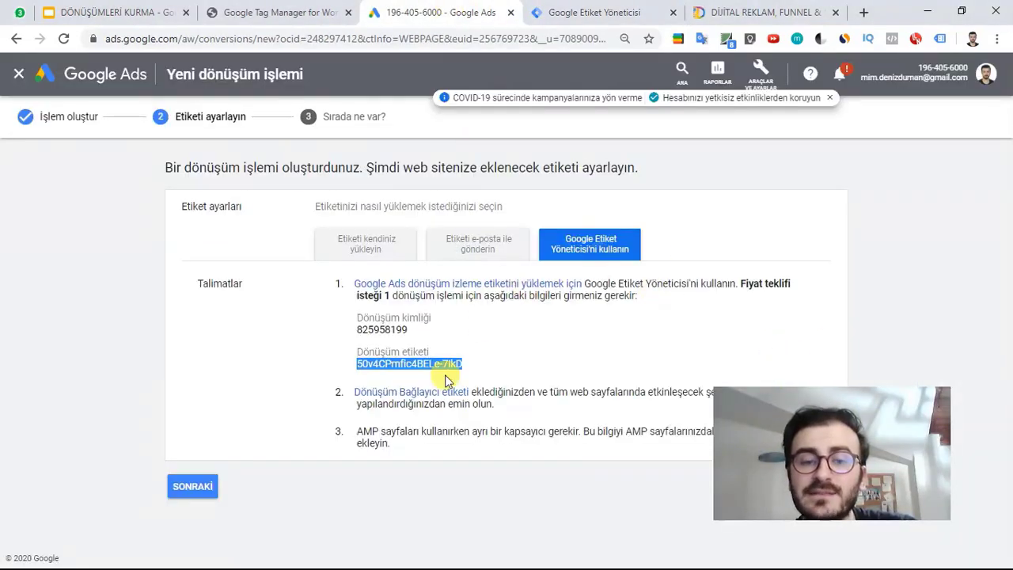
# Switch to the previewed website, reload the page and enlarge the Tag Manager debug pane
pyautogui.click(601, 12)
pyautogui.click(758, 12)
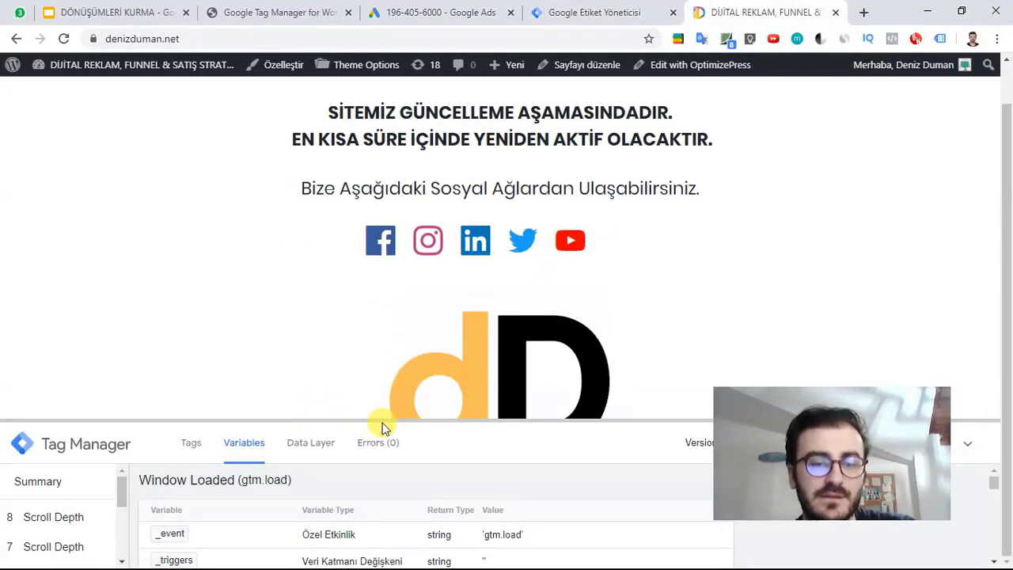
pyautogui.moveTo(381, 419); pyautogui.dragTo(383, 293)
pyautogui.click(63, 38)
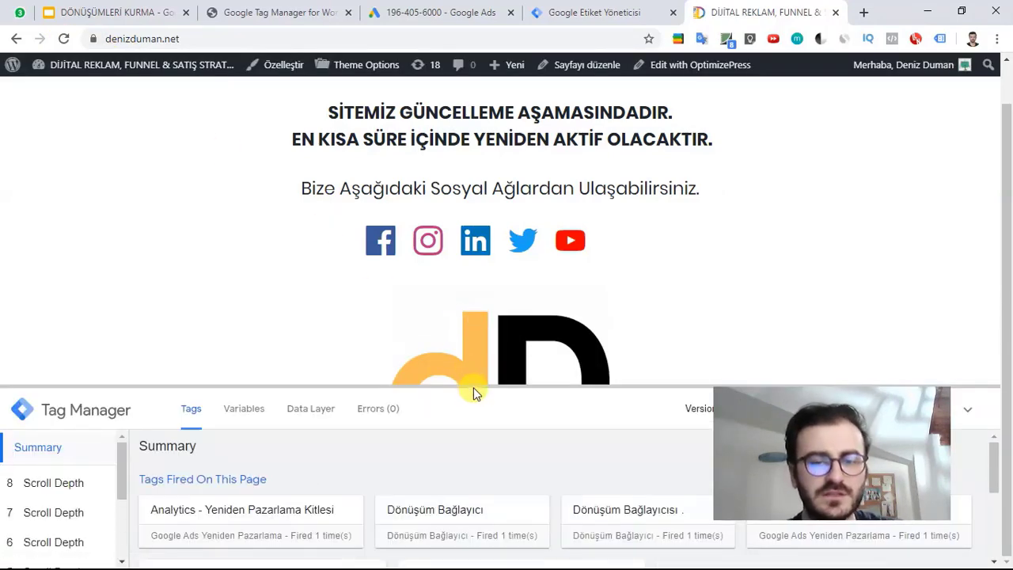
pyautogui.moveTo(473, 385); pyautogui.dragTo(463, 295)
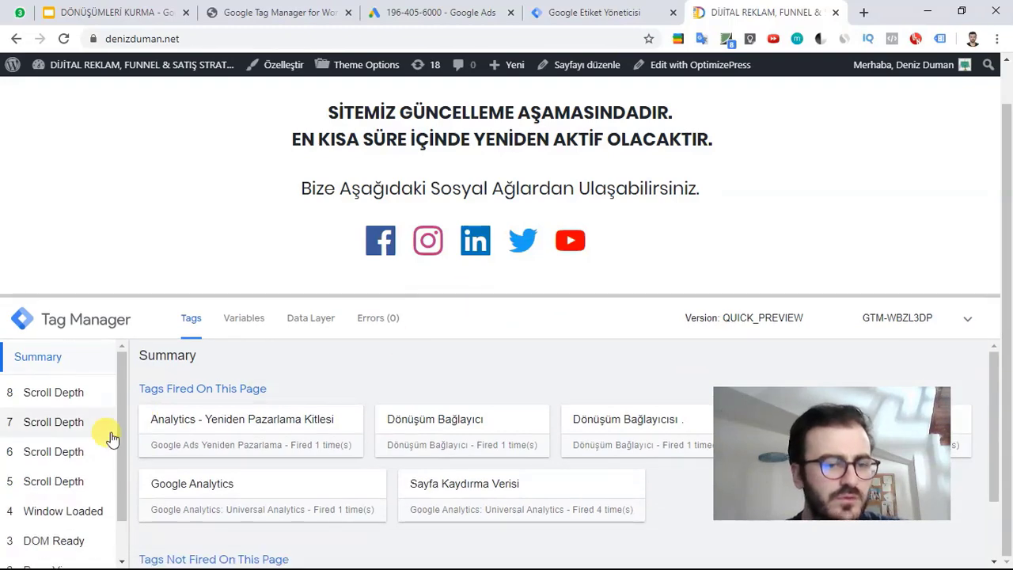
# Examine the variables and their values for the Window Loaded event in the debug pane
pyautogui.scroll(-1, 99, 455)
pyautogui.click(79, 465)
pyautogui.click(243, 318)
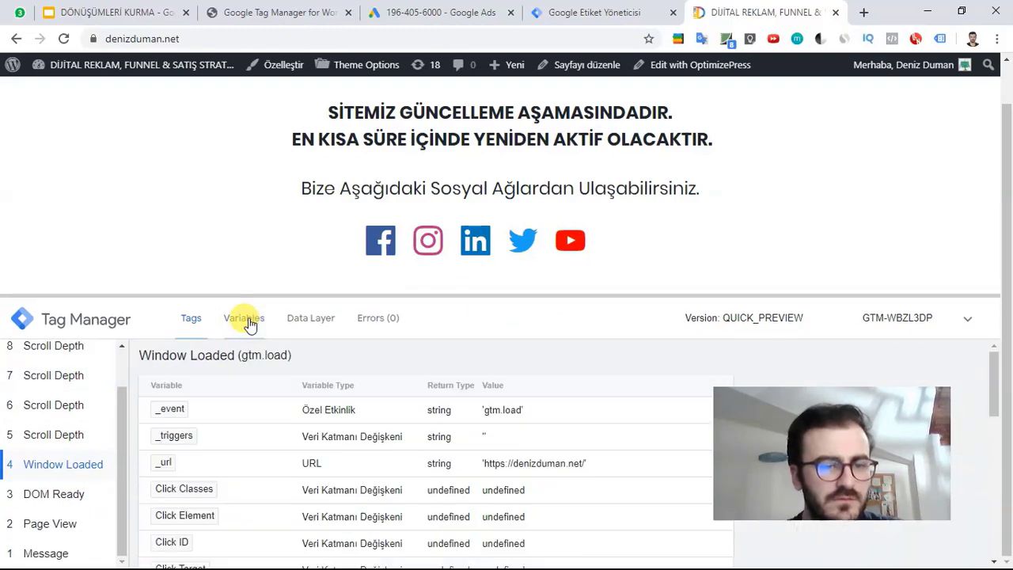
pyautogui.scroll(-2, 365, 404)
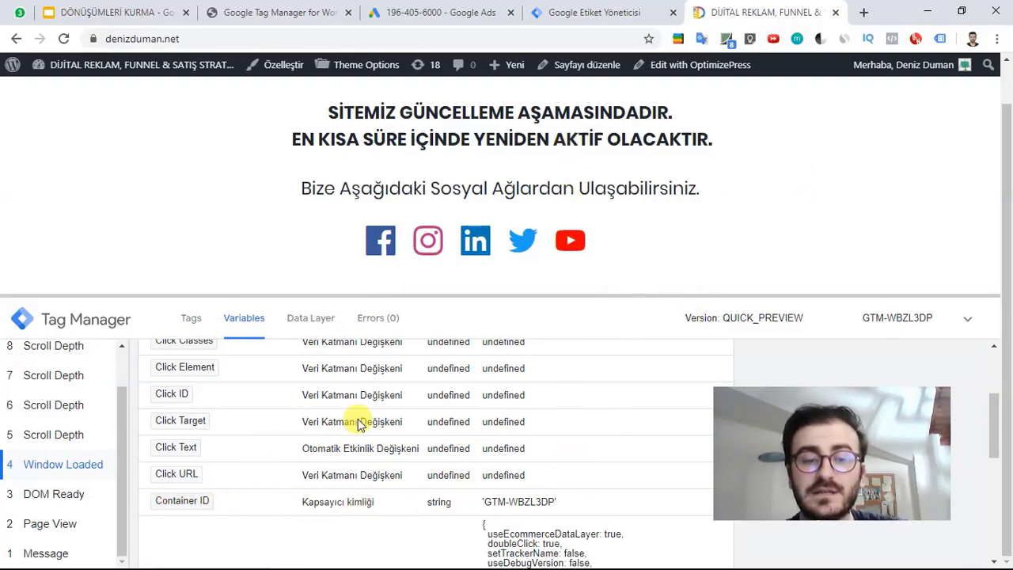
pyautogui.scroll(2, 389, 420)
pyautogui.scroll(-1, 390, 420)
pyautogui.scroll(1, 364, 443)
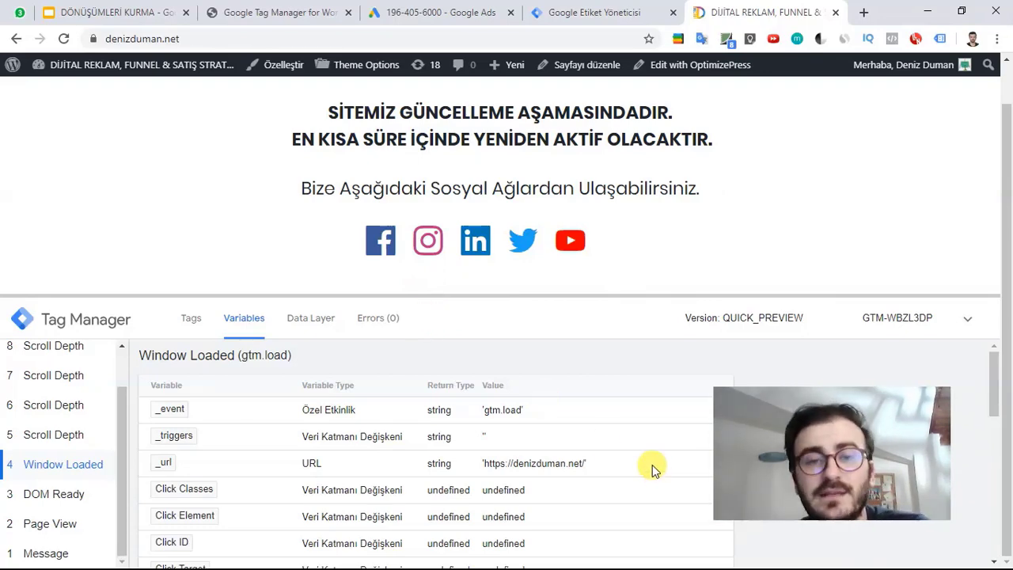
# Return to the Tag Manager workspace and exit preview mode
pyautogui.click(620, 7)
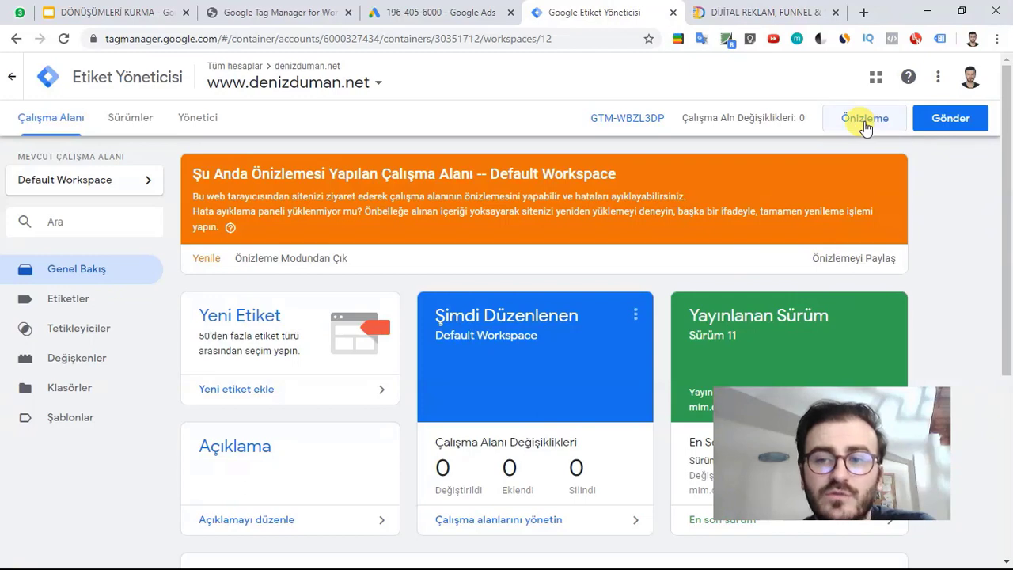
pyautogui.click(318, 257)
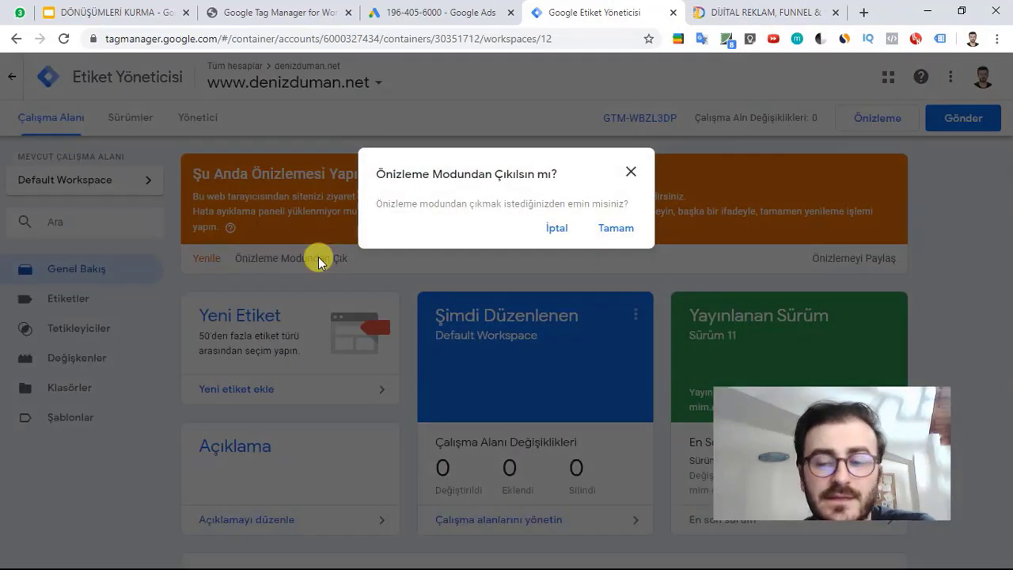
pyautogui.click(617, 229)
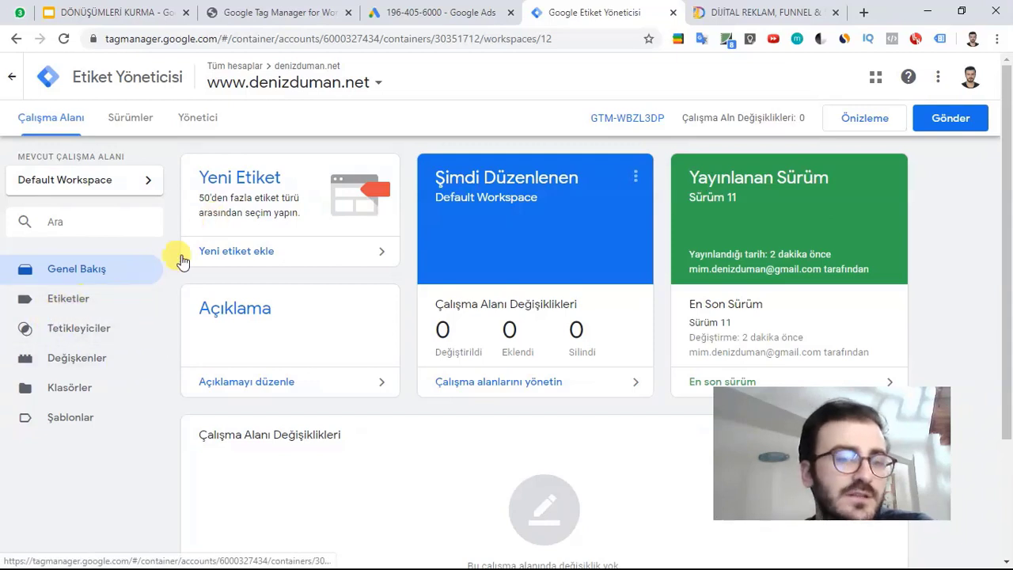
# Create a new tag named "google ads dönüşüm etiketi." with the type Google Ads Dönüşüm İzleme
pyautogui.click(81, 305)
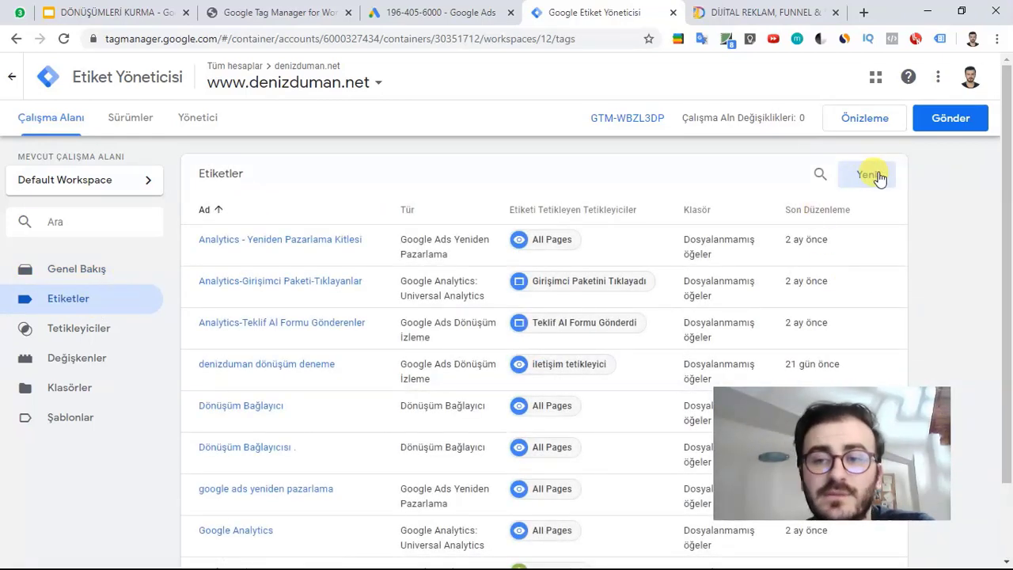
pyautogui.click(874, 175)
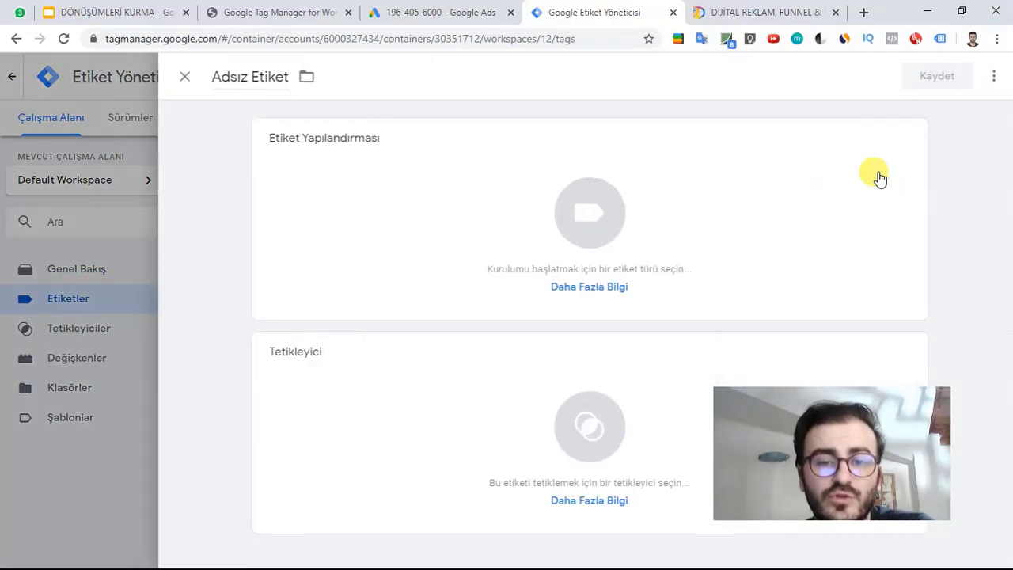
pyautogui.click(250, 79)
pyautogui.write('ggo')
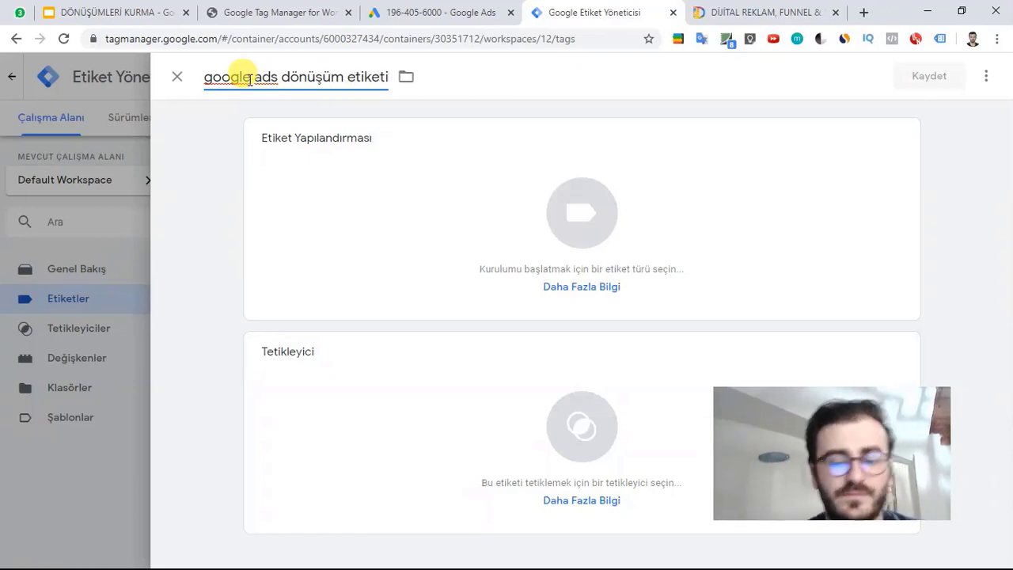
pyautogui.click(517, 185)
pyautogui.scroll(-1, 696, 280)
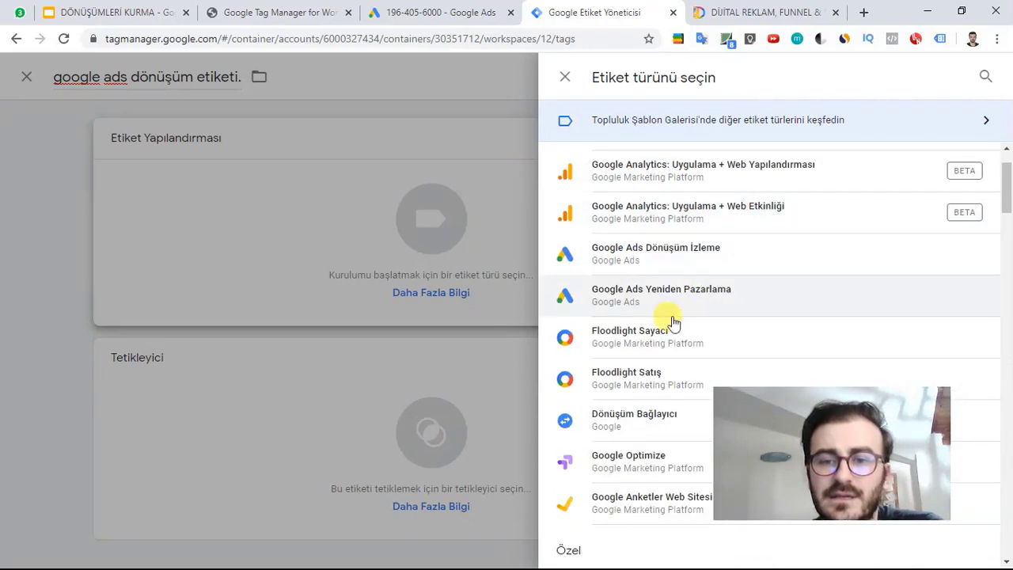
pyautogui.click(718, 248)
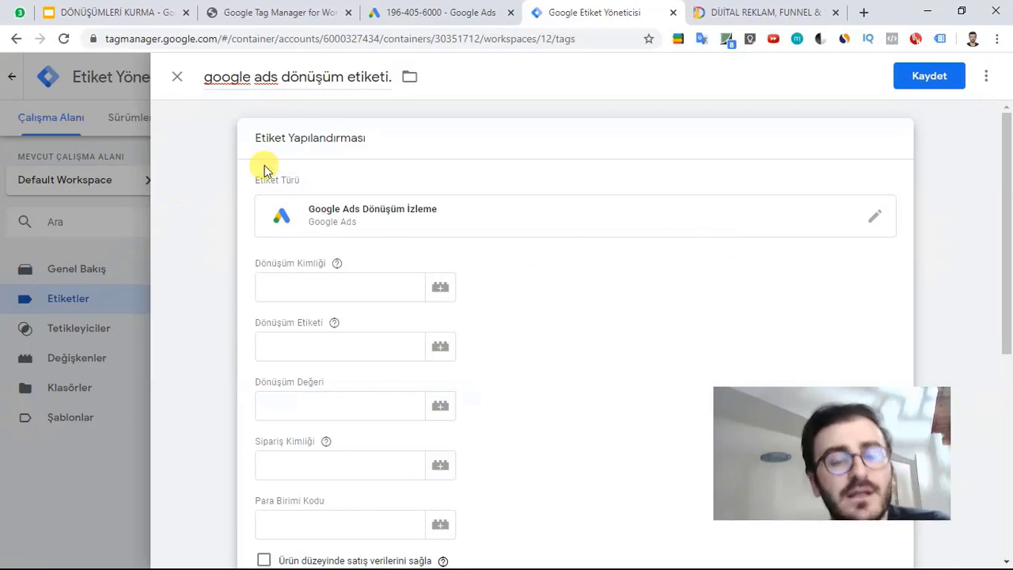
# Assign the variables Google ADS - Dönüşüm Kimliği and Google ADS - Dönüşüm Label to the tag's conversion ID and conversion label
pyautogui.scroll(-1, 387, 278)
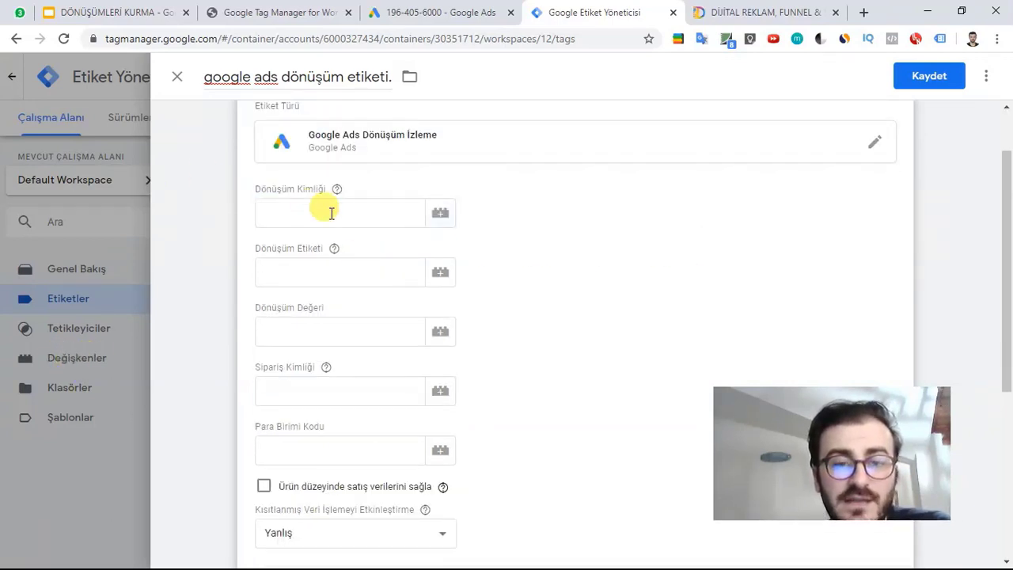
pyautogui.click(440, 213)
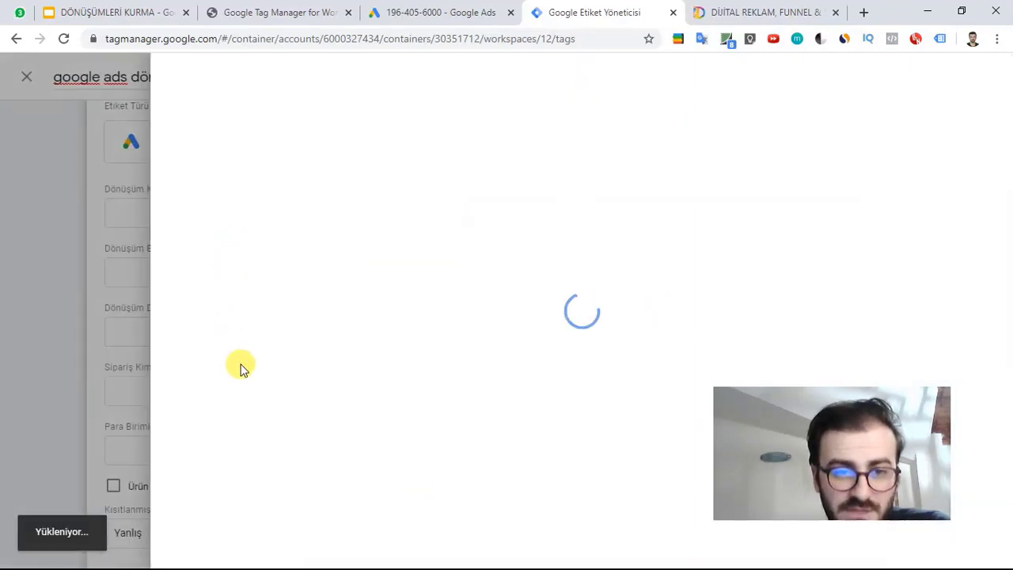
pyautogui.scroll(-1, 322, 356)
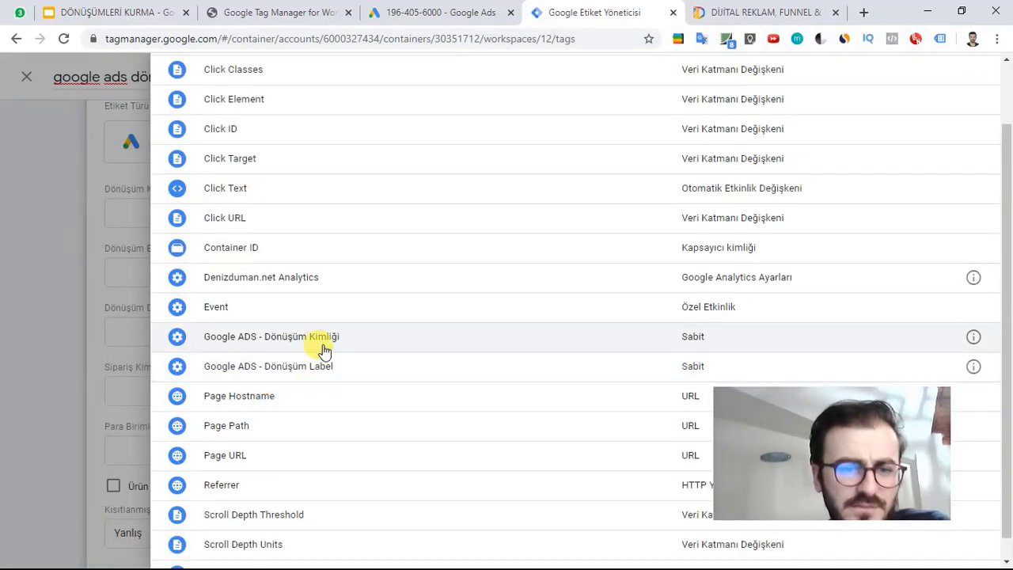
pyautogui.click(324, 340)
pyautogui.click(302, 277)
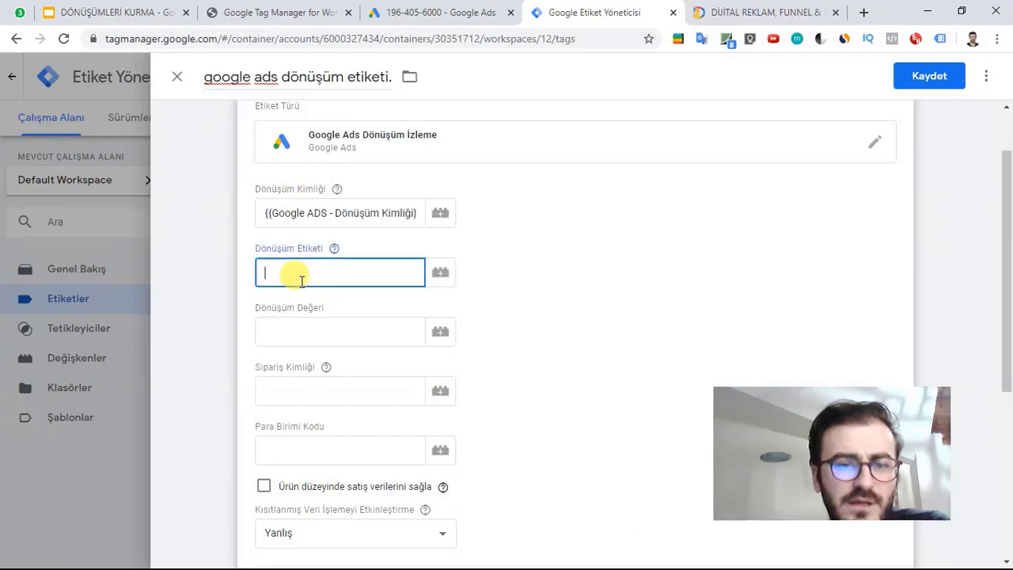
pyautogui.click(440, 274)
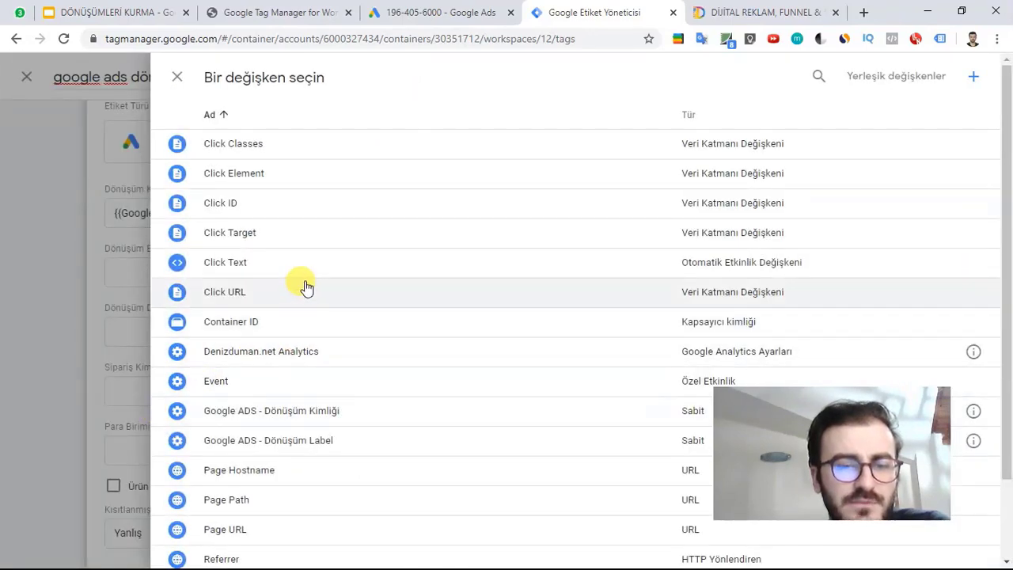
pyautogui.click(309, 440)
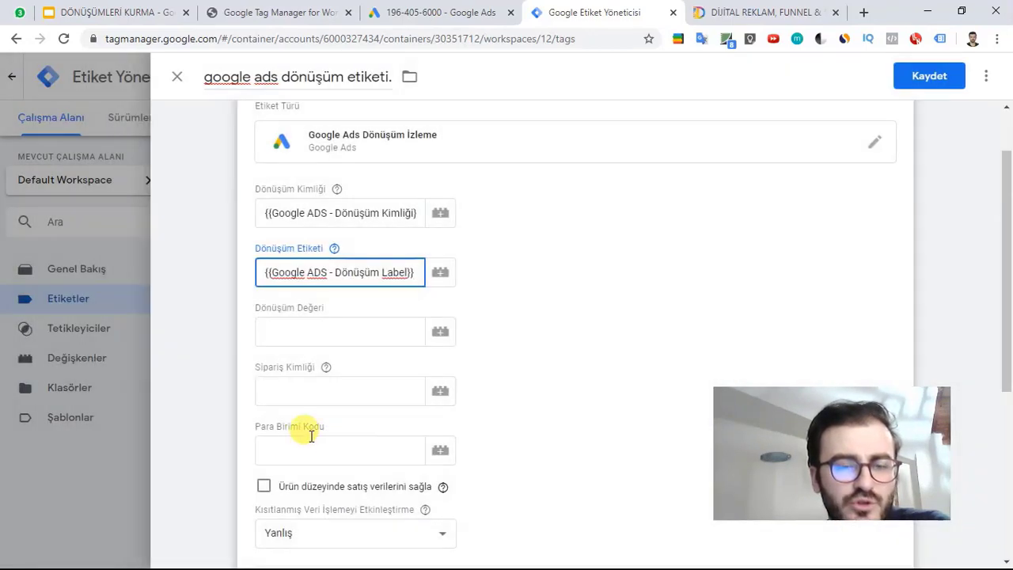
pyautogui.click(377, 329)
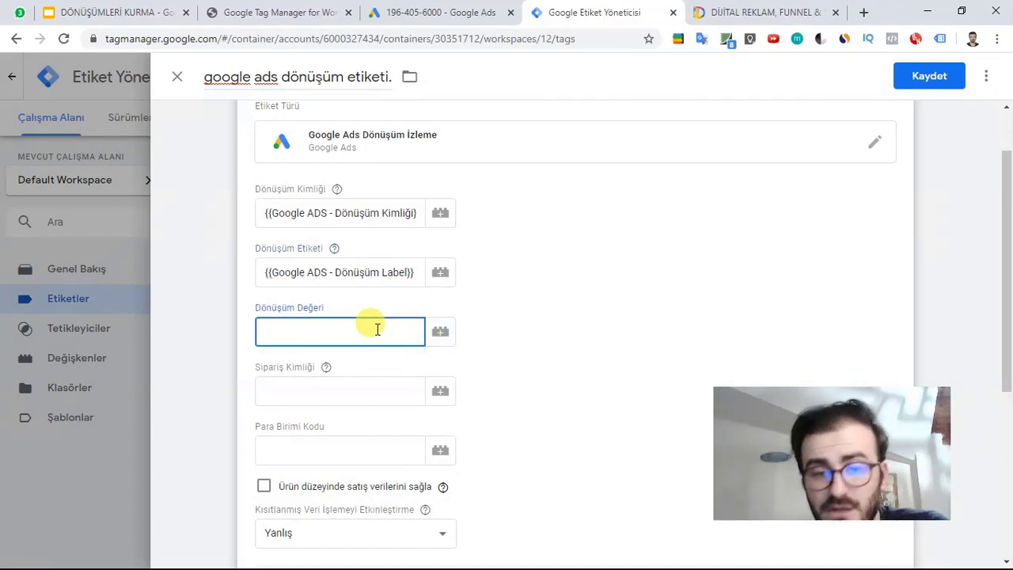
# Start a new trigger for the tag and name it "form gönderme dönüşümü"
pyautogui.scroll(-3, 357, 348)
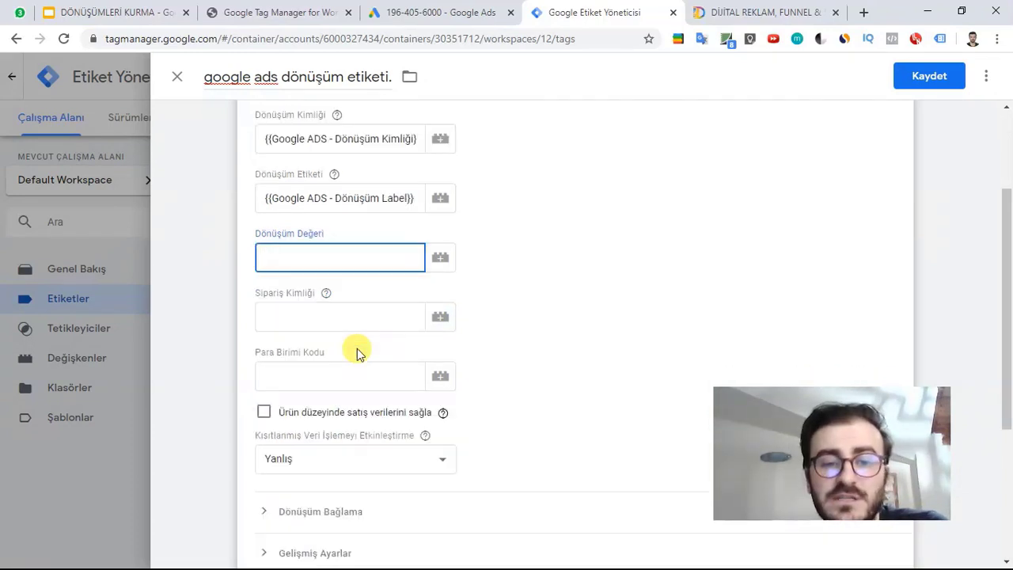
pyautogui.scroll(-2, 359, 348)
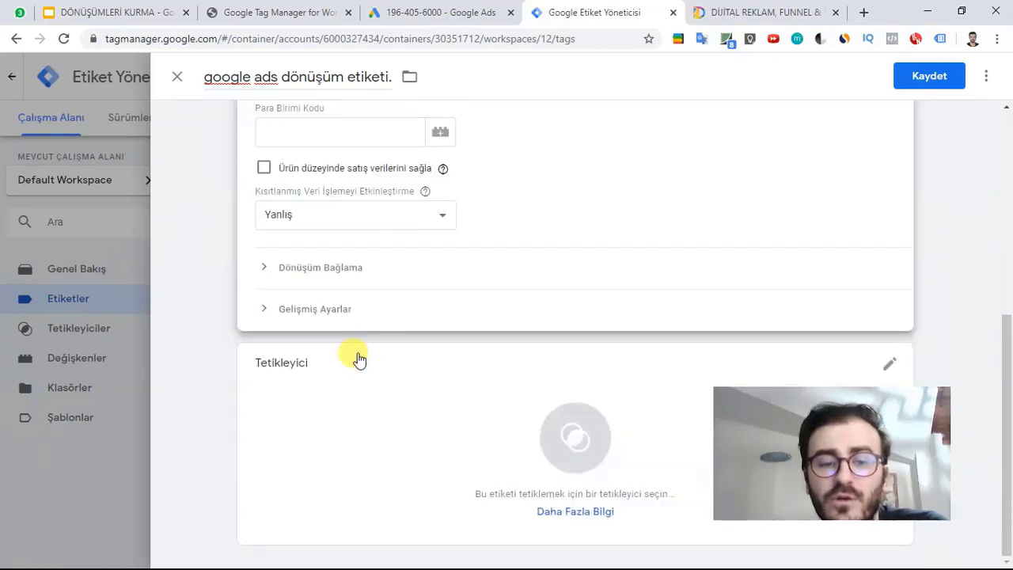
pyautogui.click(576, 438)
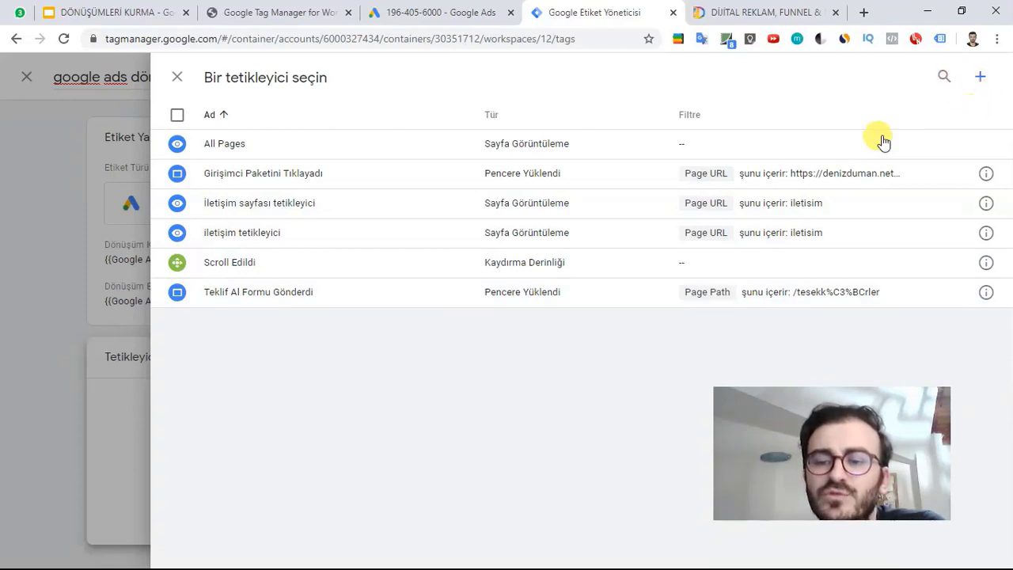
pyautogui.click(979, 79)
pyautogui.click(273, 75)
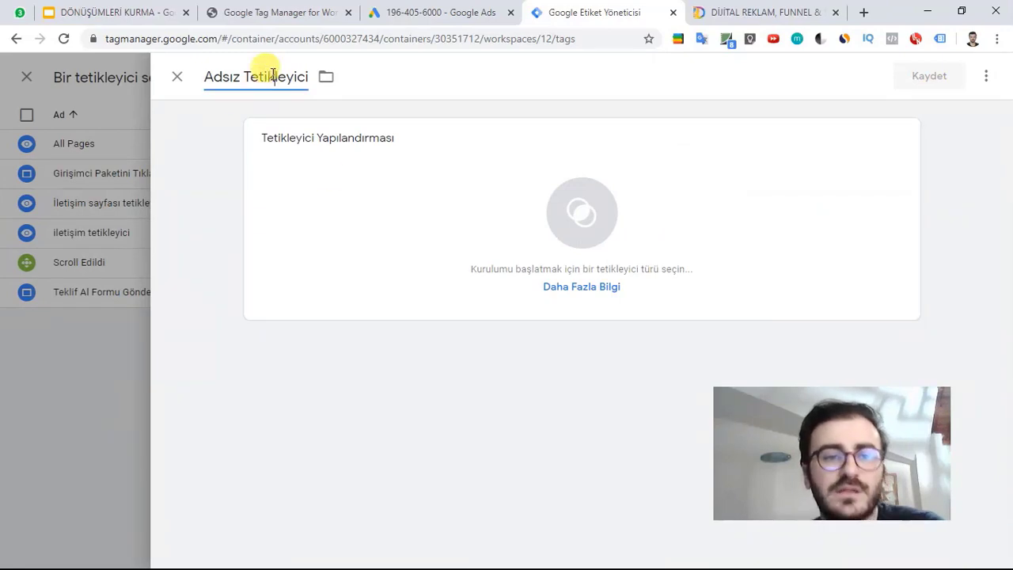
pyautogui.hotkey('ctrl', 'a')
pyautogui.write('form gönderme dönüşümü')
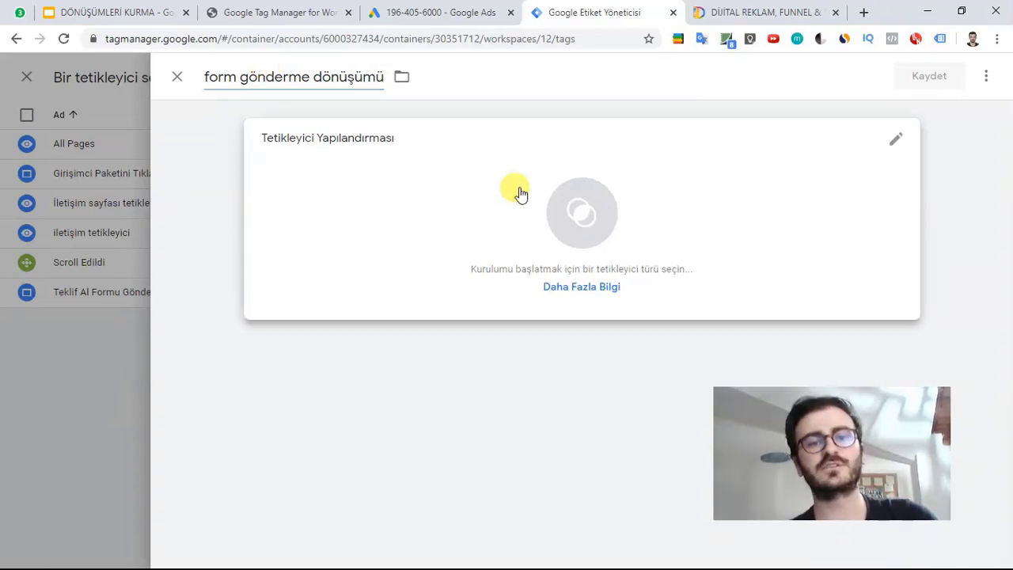
# Review the available trigger types and set the trigger's type to Sayfa Görüntüleme
pyautogui.click(520, 194)
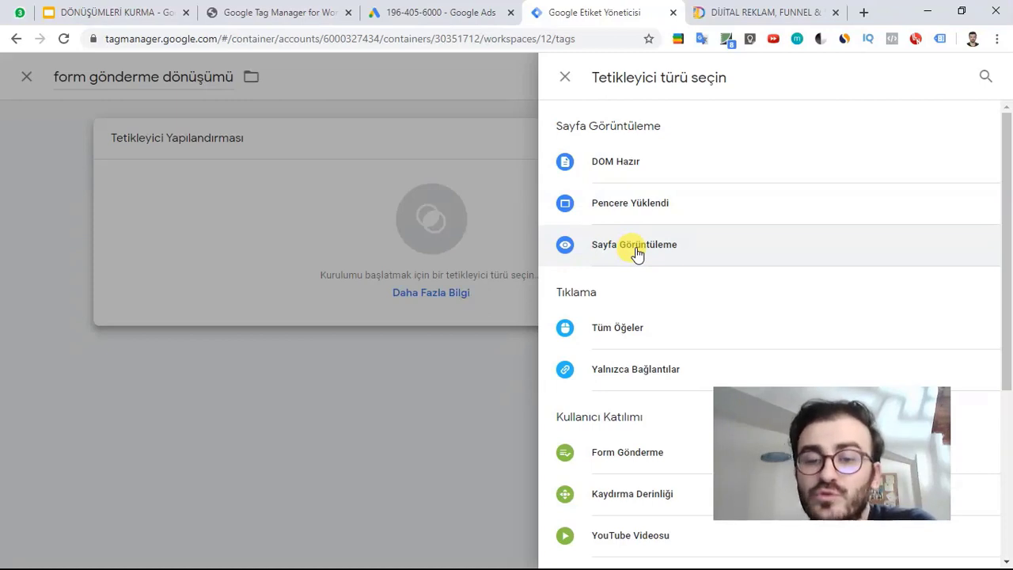
pyautogui.scroll(-1, 637, 253)
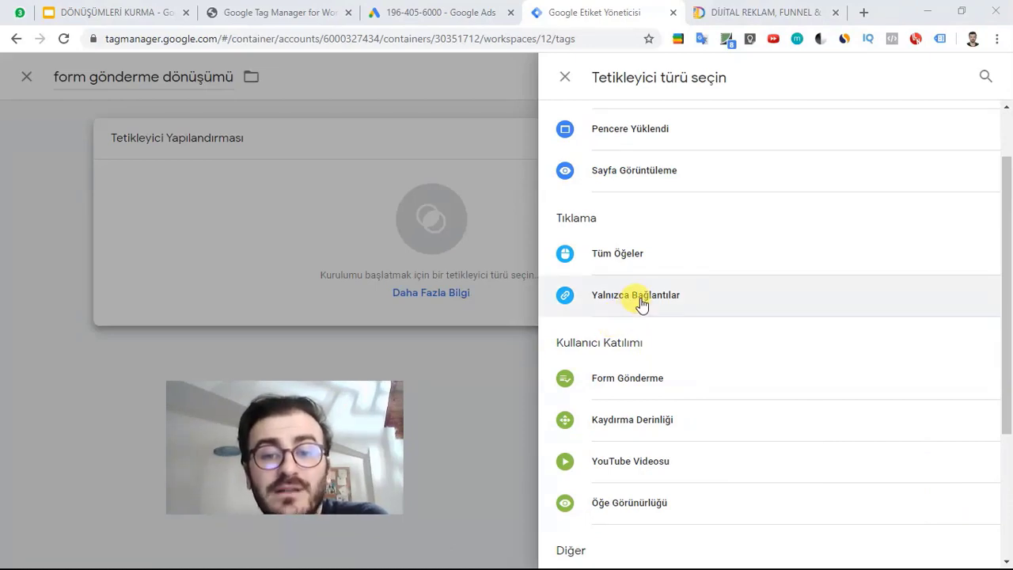
pyautogui.scroll(-1, 629, 253)
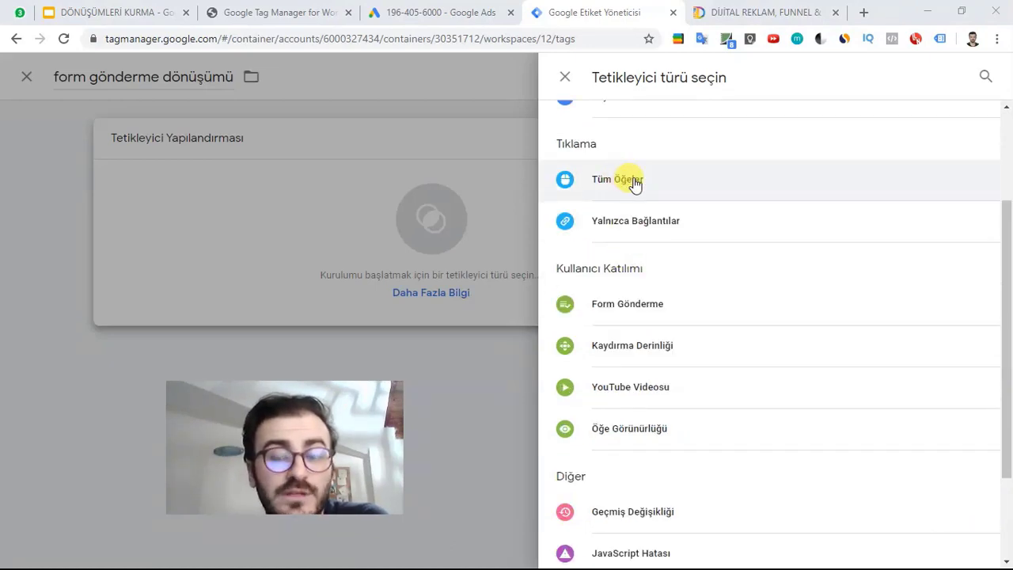
pyautogui.scroll(-2, 644, 335)
pyautogui.scroll(1, 654, 198)
pyautogui.scroll(-1, 654, 254)
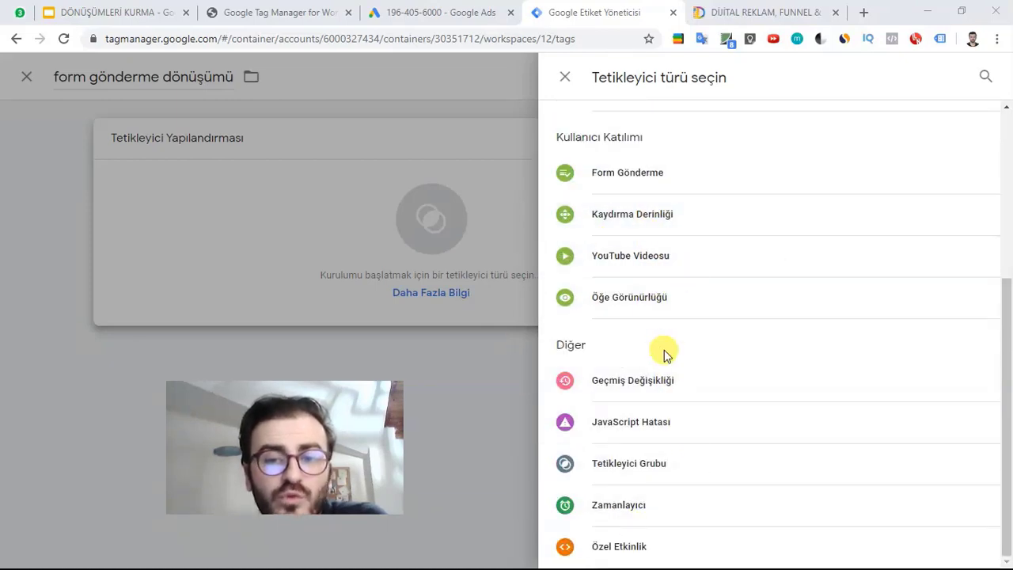
pyautogui.scroll(4, 665, 356)
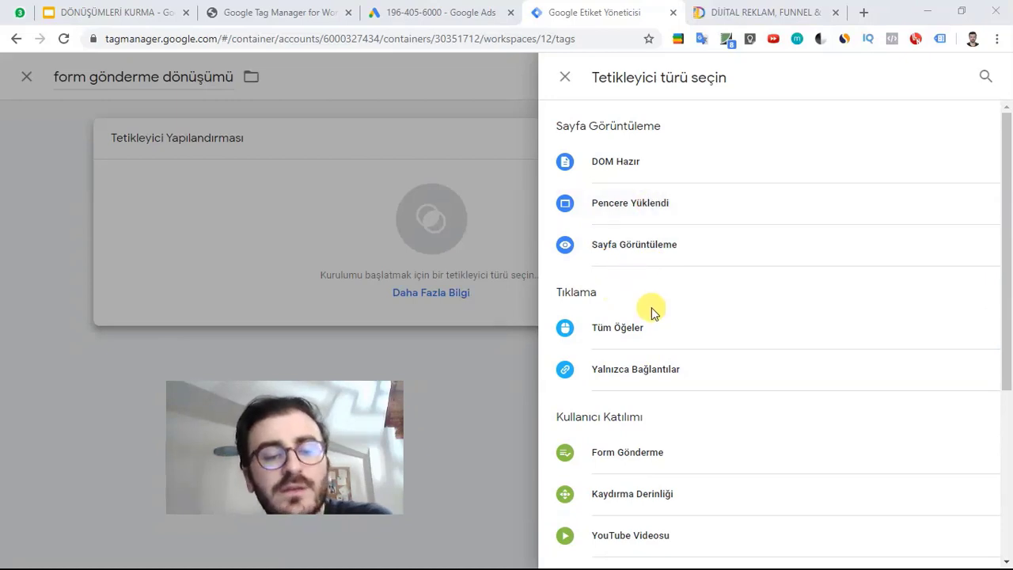
pyautogui.click(639, 247)
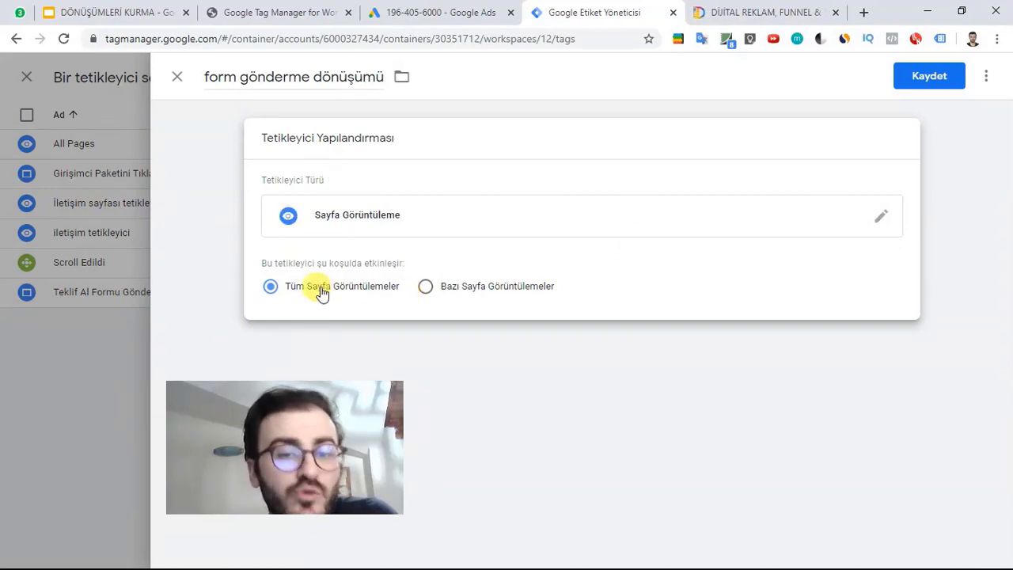
# Limit the trigger to some page views where Click URL contains "thank-you" (Bazı Sayfa Görüntülemeler) and save it with the tag
pyautogui.click(426, 288)
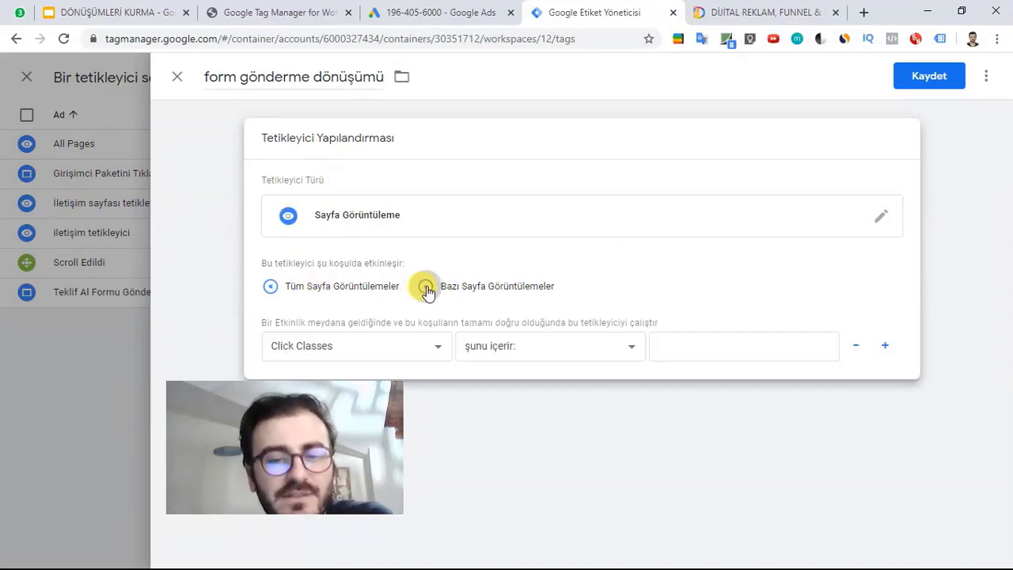
pyautogui.click(407, 351)
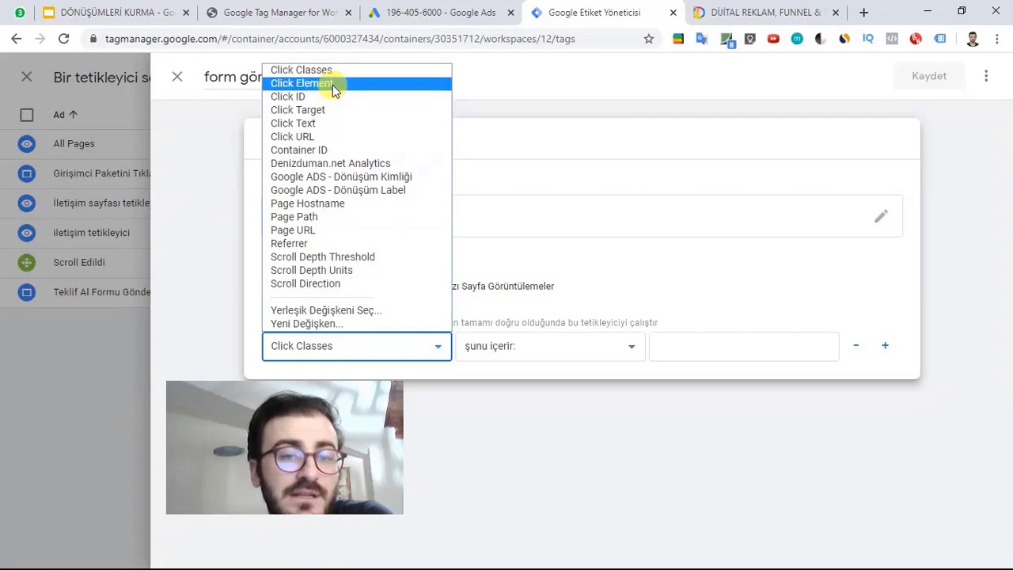
pyautogui.click(304, 135)
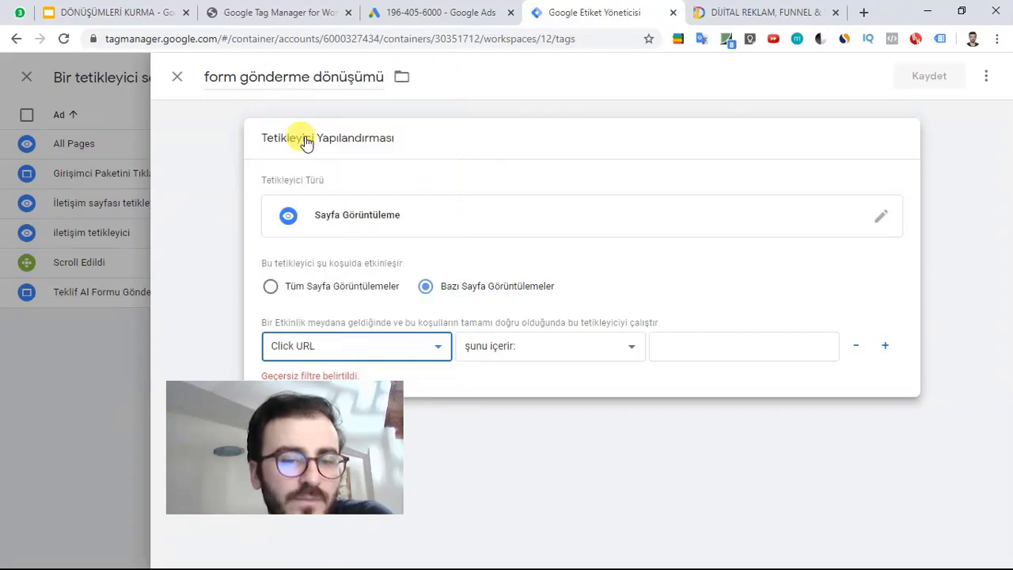
pyautogui.click(688, 348)
pyautogui.write('tha')
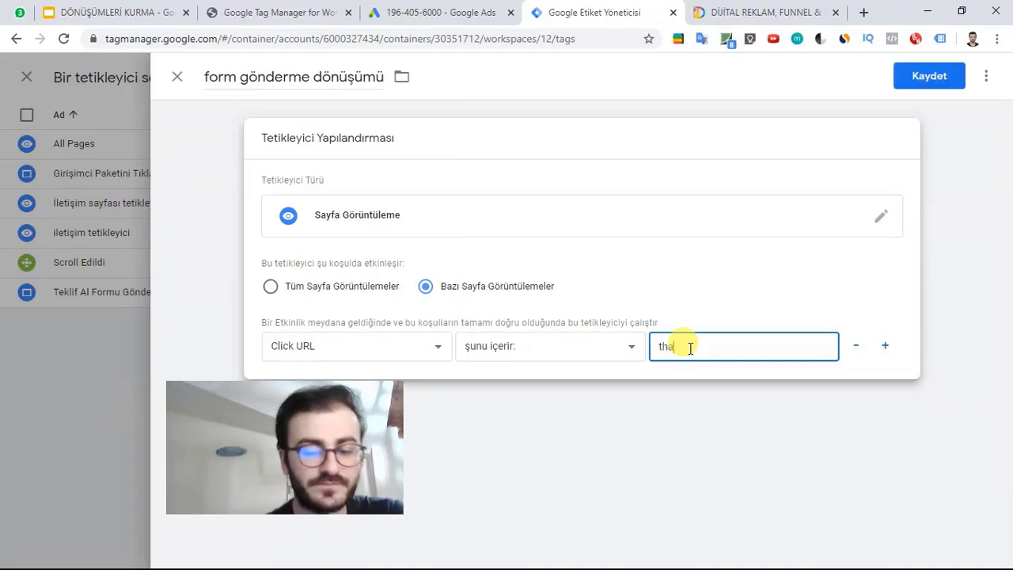
pyautogui.write('nk-you')
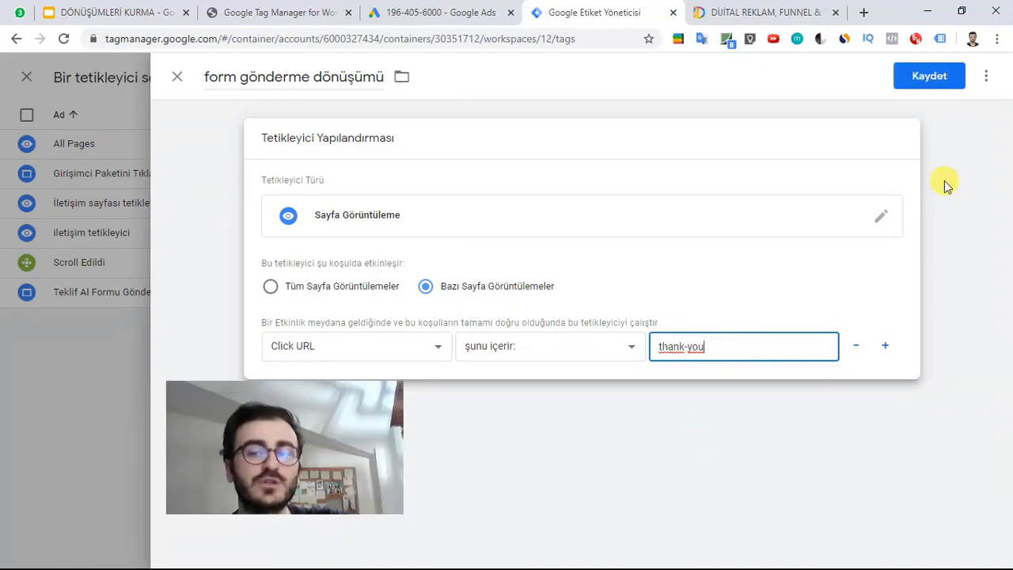
pyautogui.click(945, 79)
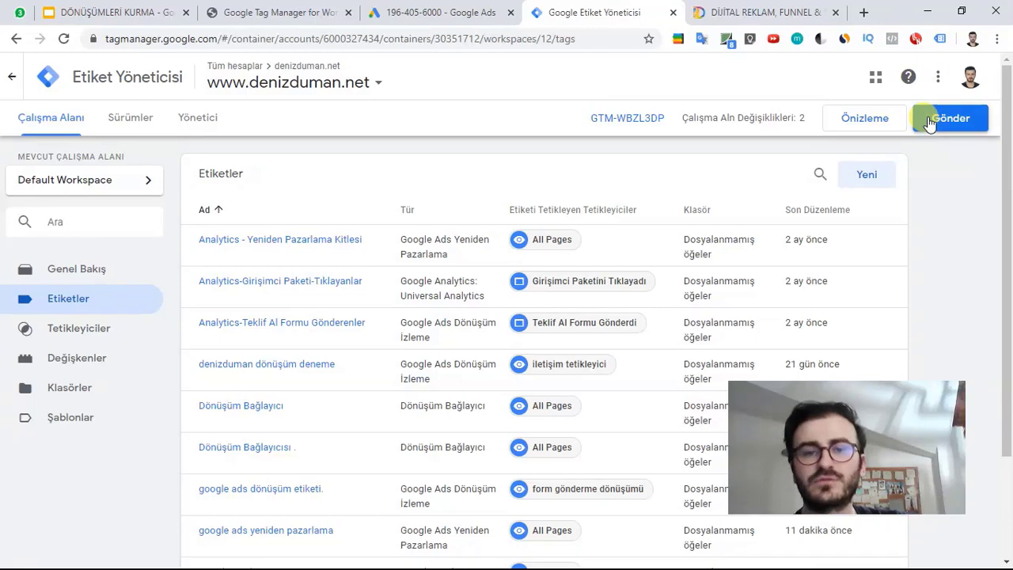
# Submit the workspace changes and publish them as a version named "form gönderme dönüşümü" with the description "fghjkl"
pyautogui.click(943, 117)
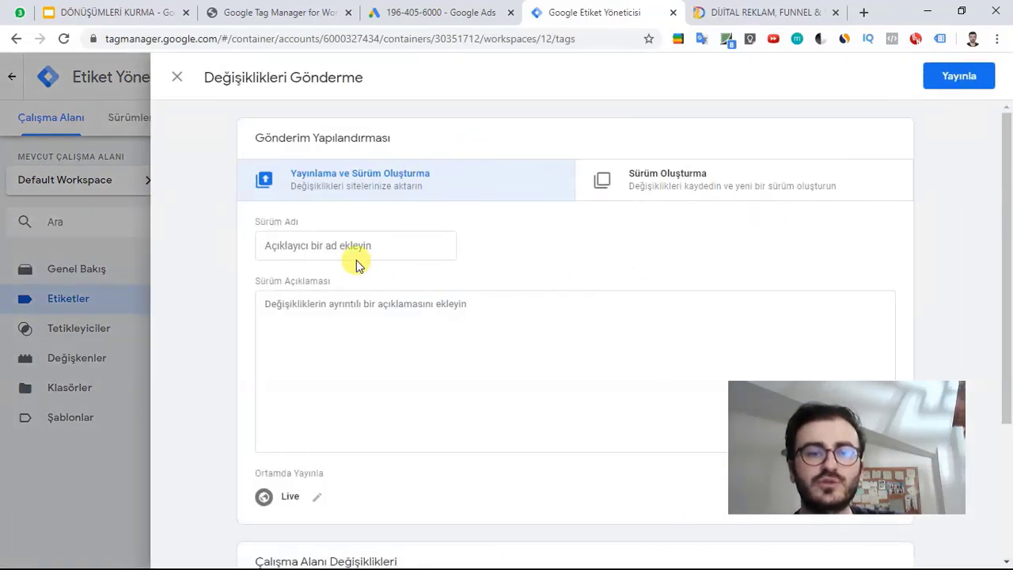
pyautogui.click(345, 245)
pyautogui.write('form')
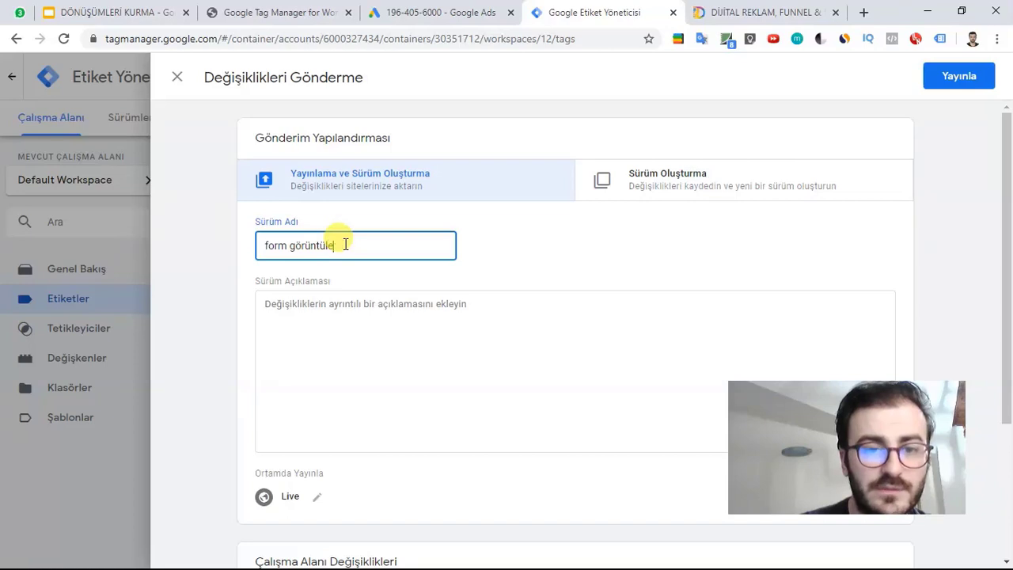
pyautogui.write(' gönderme dön')
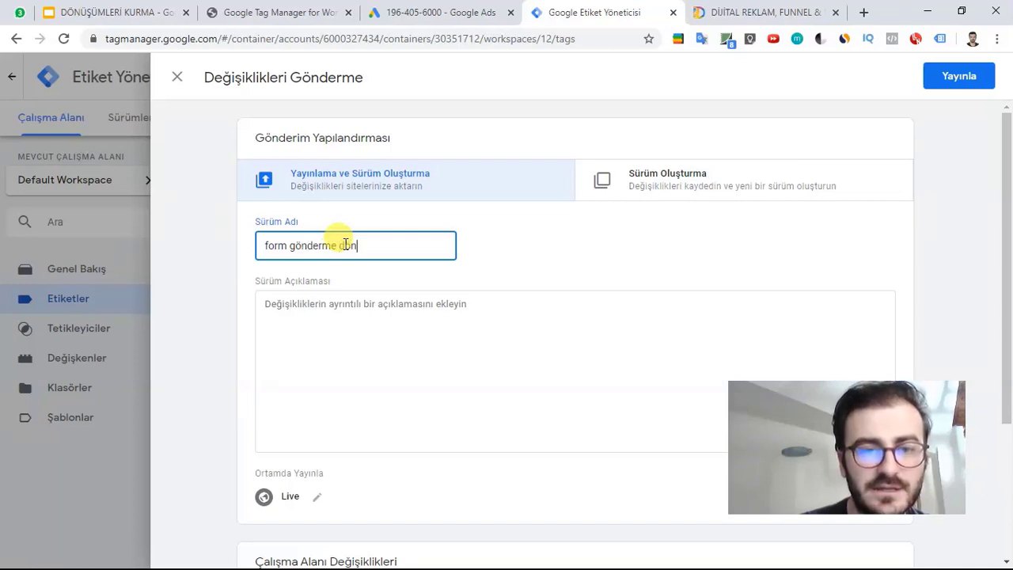
pyautogui.write('üşümü')
pyautogui.click(366, 335)
pyautogui.write('fghjkl')
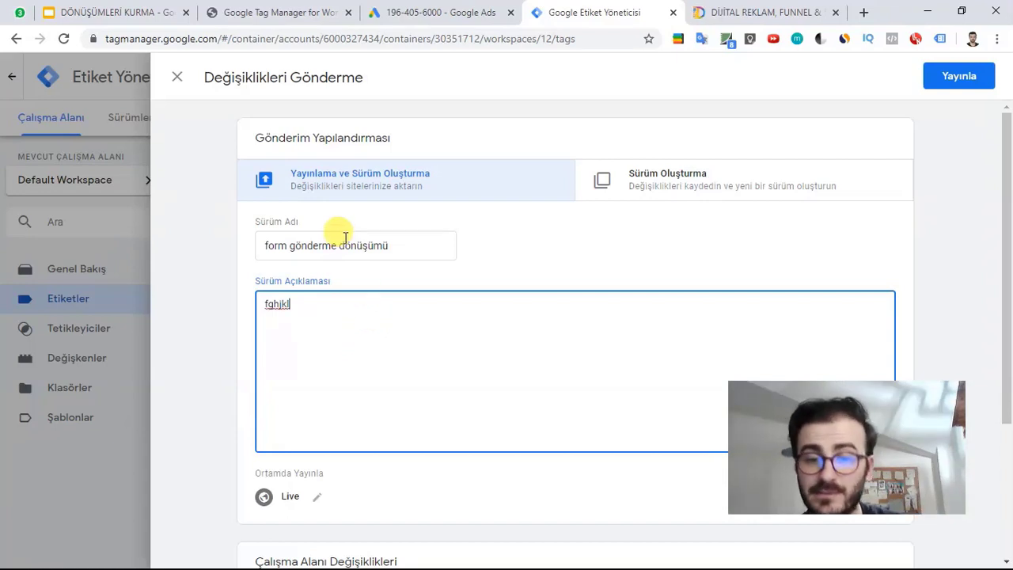
pyautogui.scroll(-2, 699, 217)
pyautogui.click(958, 78)
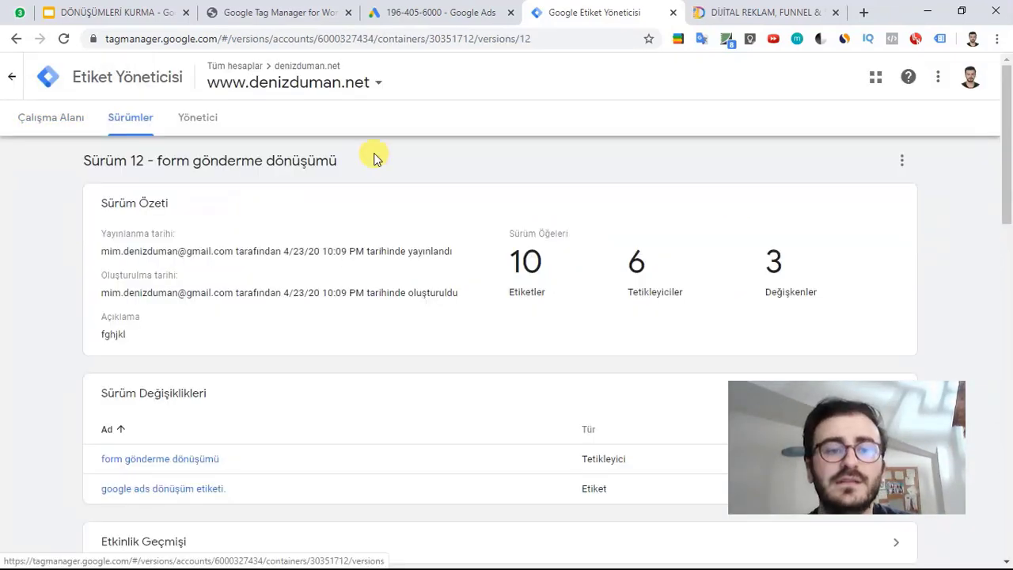
# Start preview mode for the Default Workspace and reload the website to load the debug pane
pyautogui.click(44, 75)
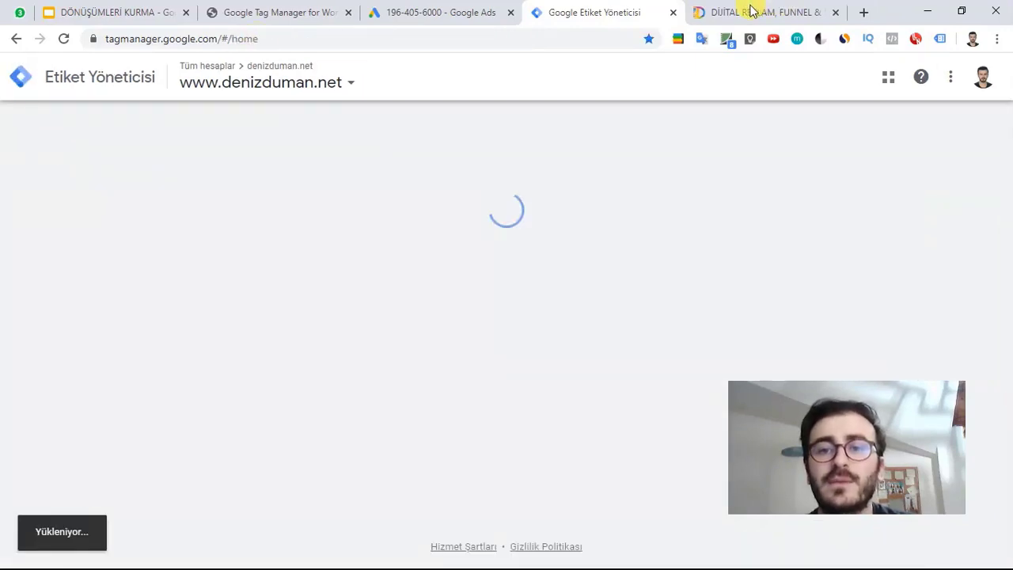
pyautogui.click(750, 9)
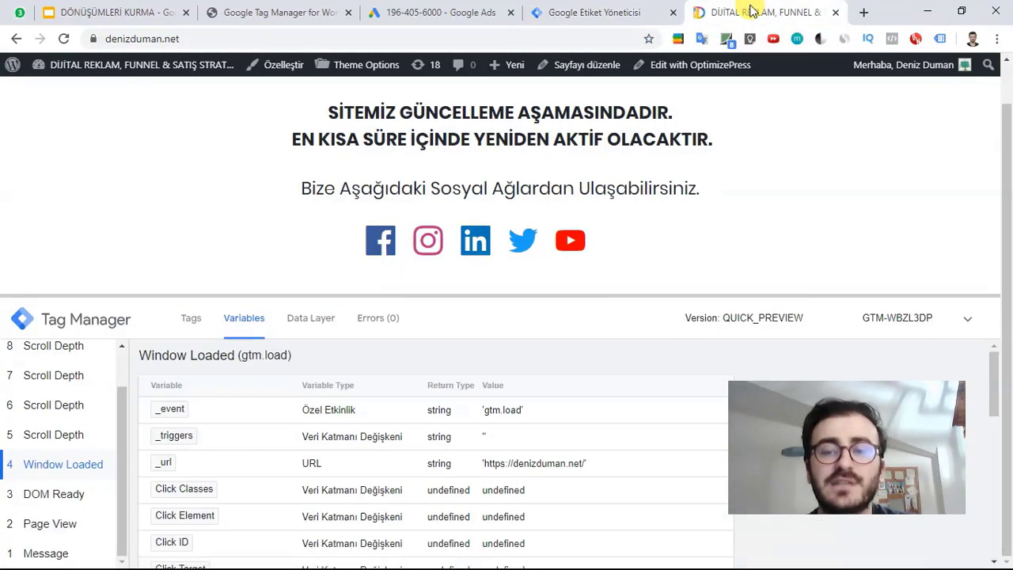
pyautogui.click(580, 10)
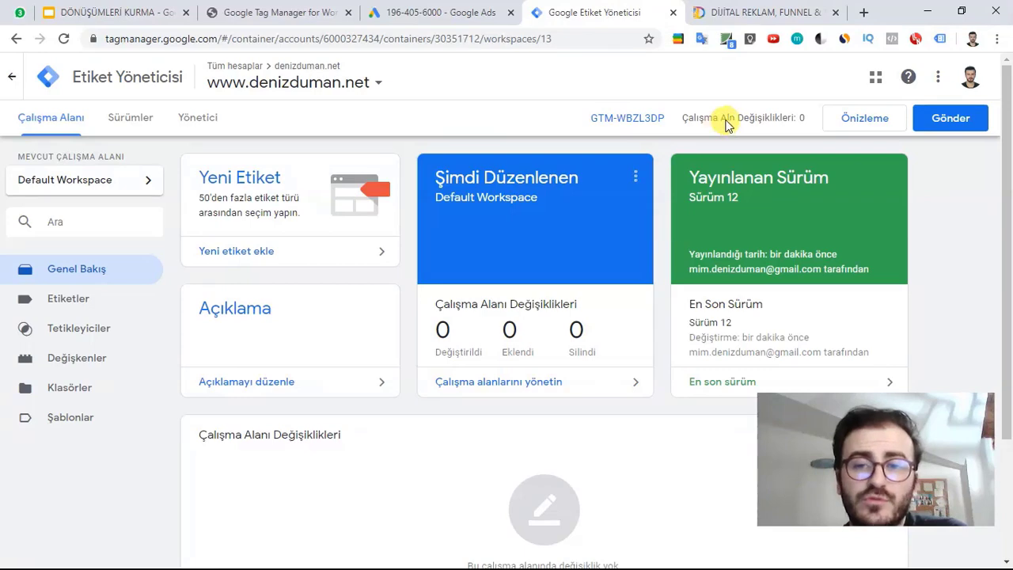
pyautogui.click(861, 123)
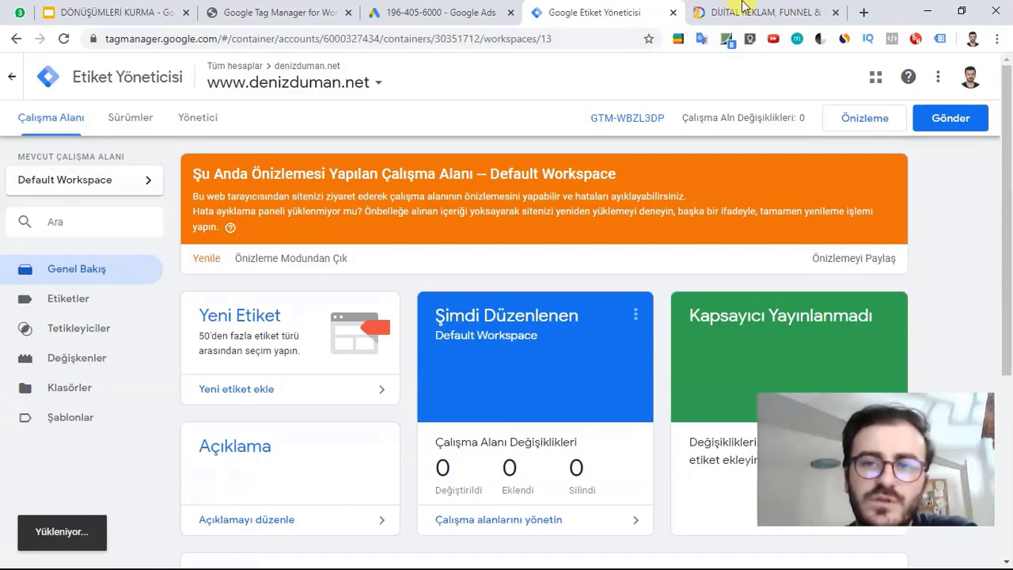
pyautogui.click(736, 12)
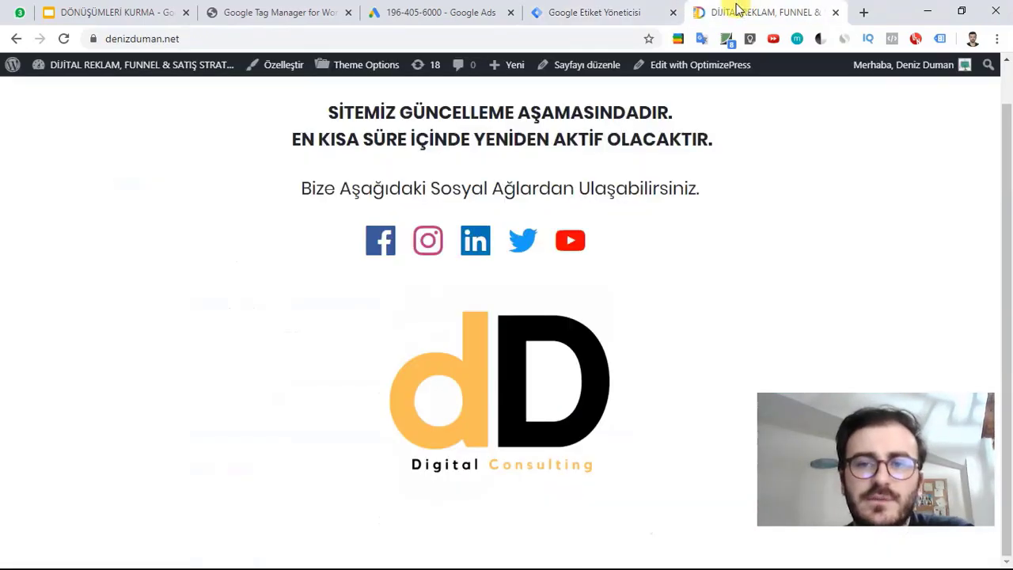
pyautogui.click(63, 38)
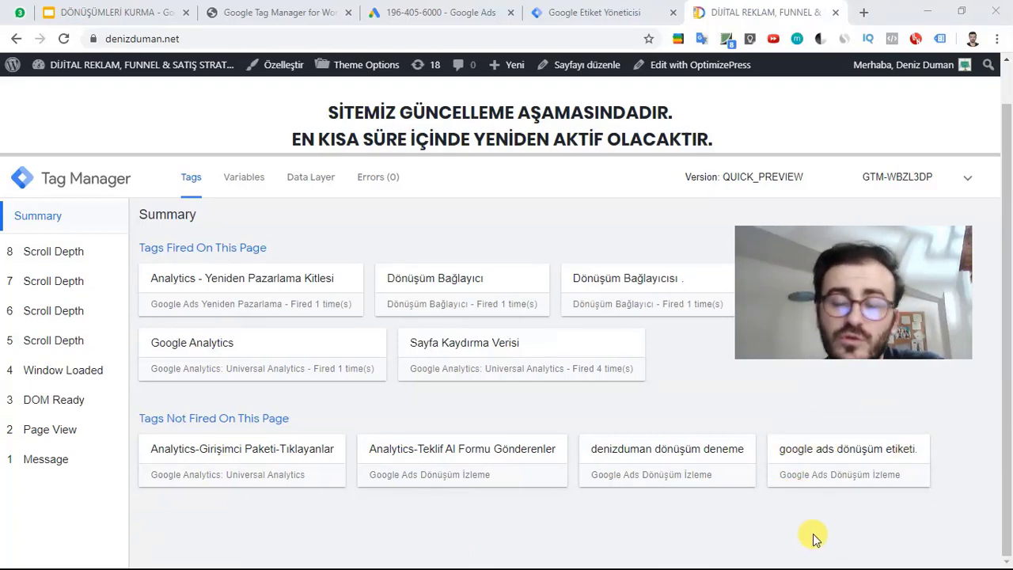
# Check in the preview summary which tags fire on the website's home page and which do not
pyautogui.click(940, 39)
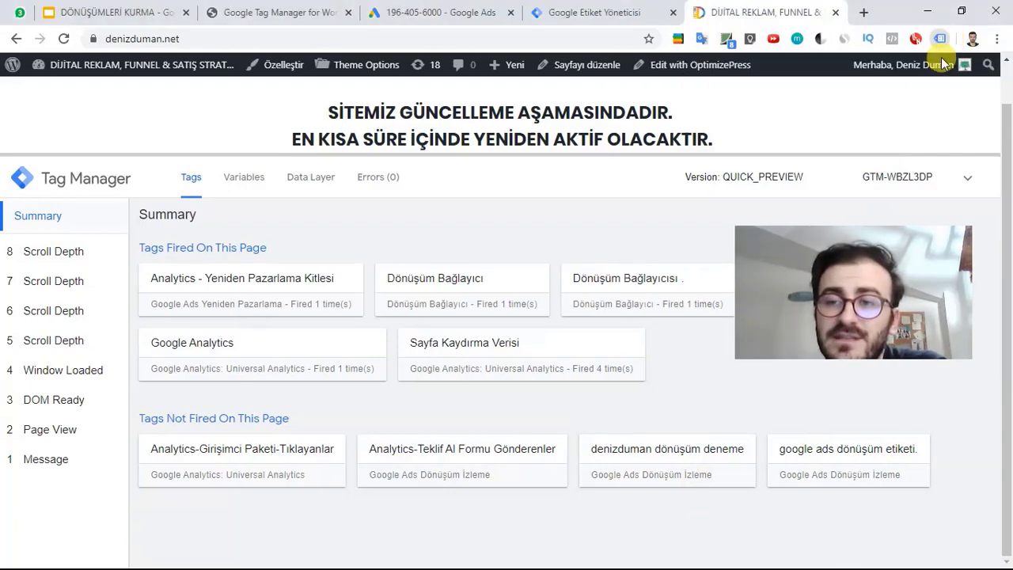
pyautogui.click(986, 144)
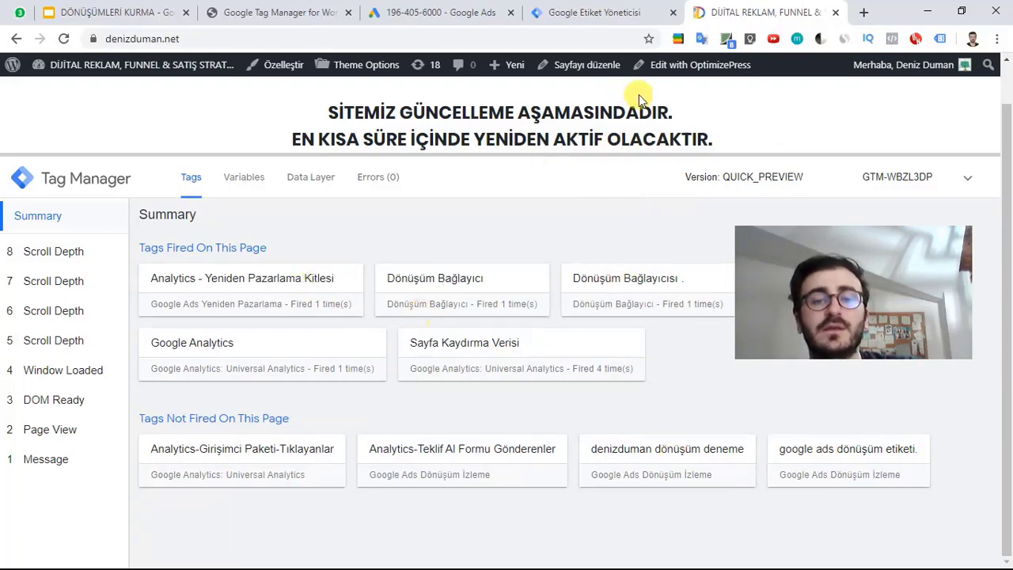
pyautogui.scroll(1, 625, 159)
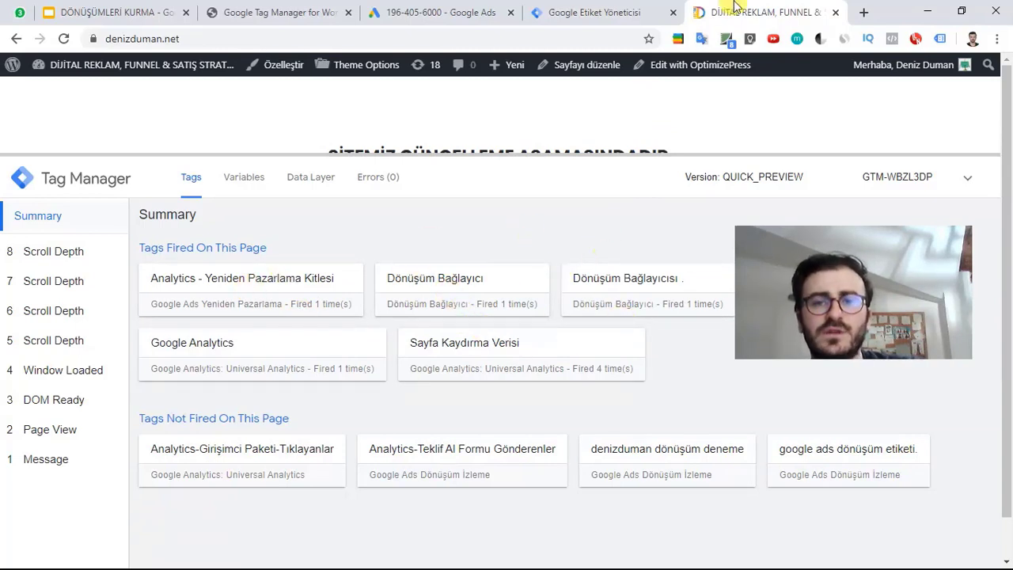
# Switch to Google Ads and finish setting up the "Fiyat teklifi isteği 1" conversion action, returning to the conversion actions list
pyautogui.click(440, 8)
pyautogui.moveTo(748, 356); pyautogui.dragTo(768, 534)
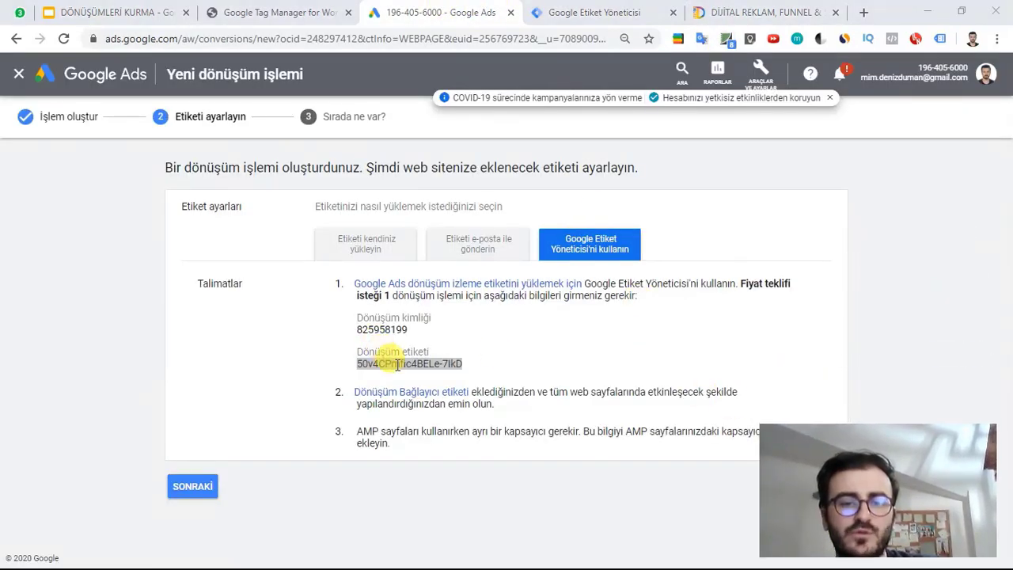
pyautogui.click(182, 483)
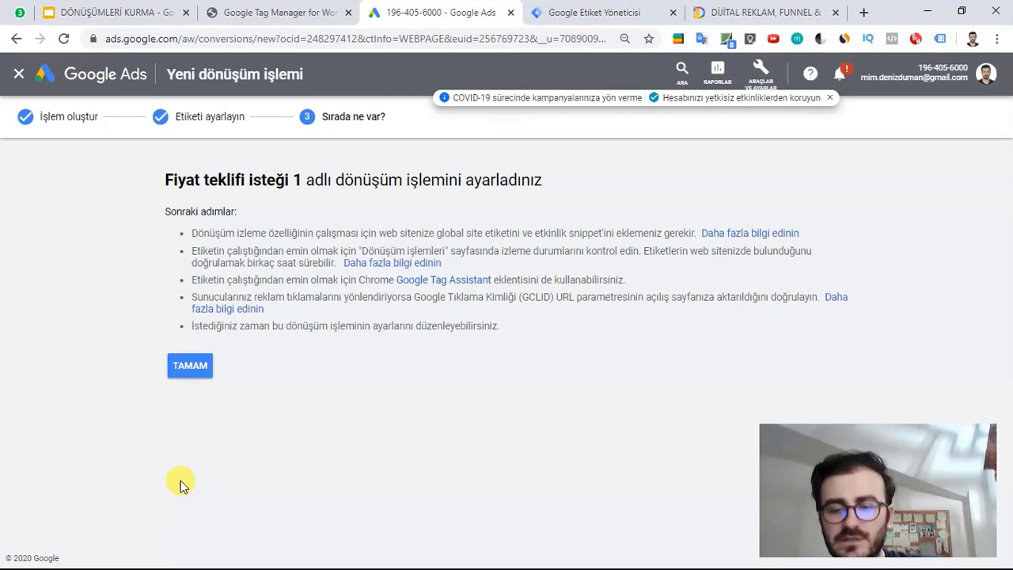
pyautogui.click(189, 367)
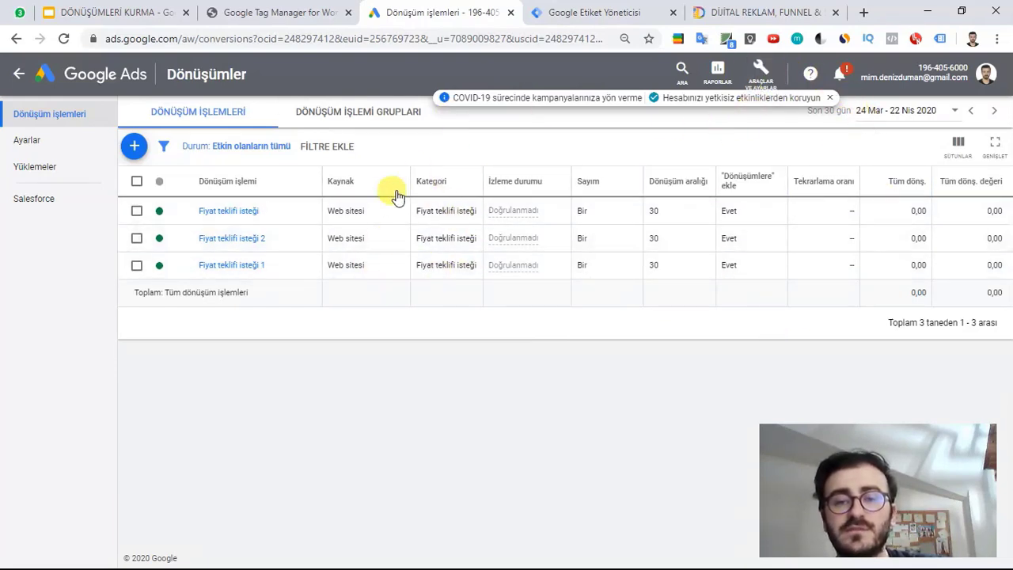
# Switch back to the container's workspace in Google Tag Manager
pyautogui.click(581, 9)
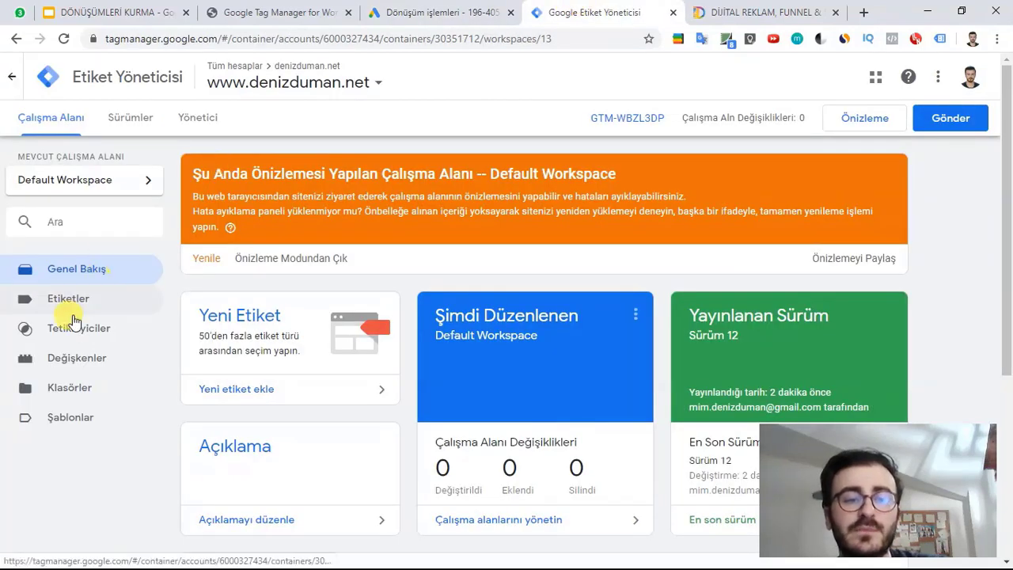